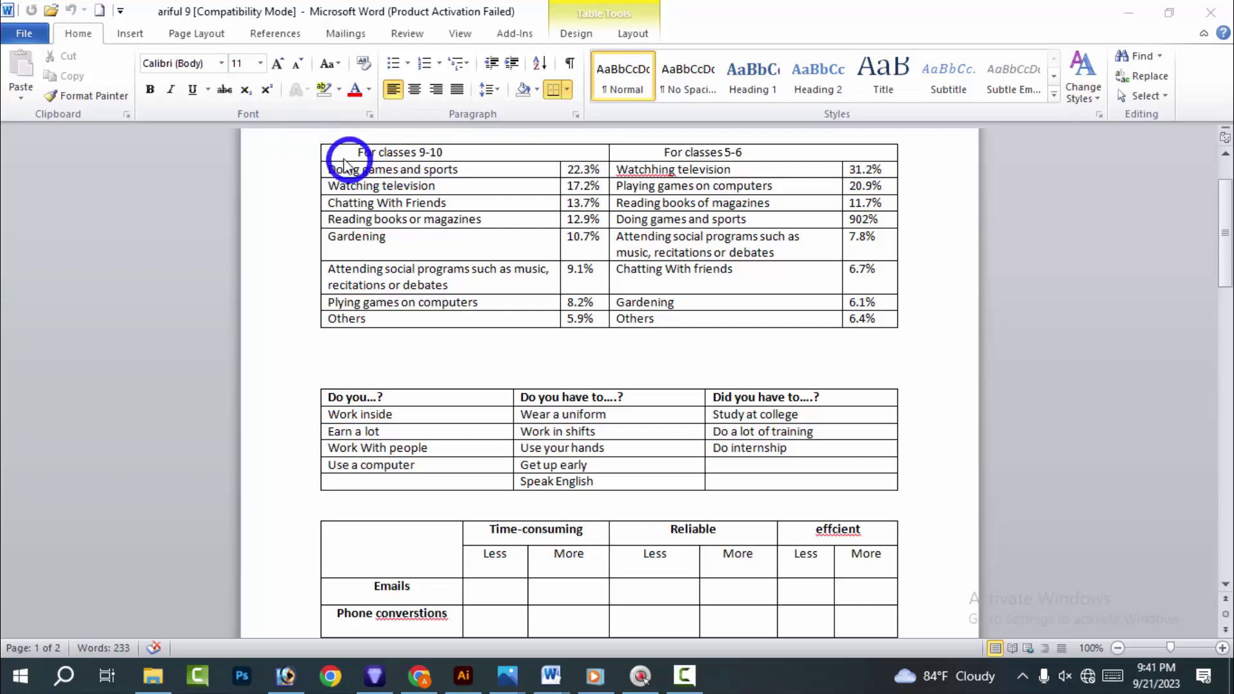
Activate Word and look through the Insert and Page Layout tabs, ending back on Home
click(77, 33)
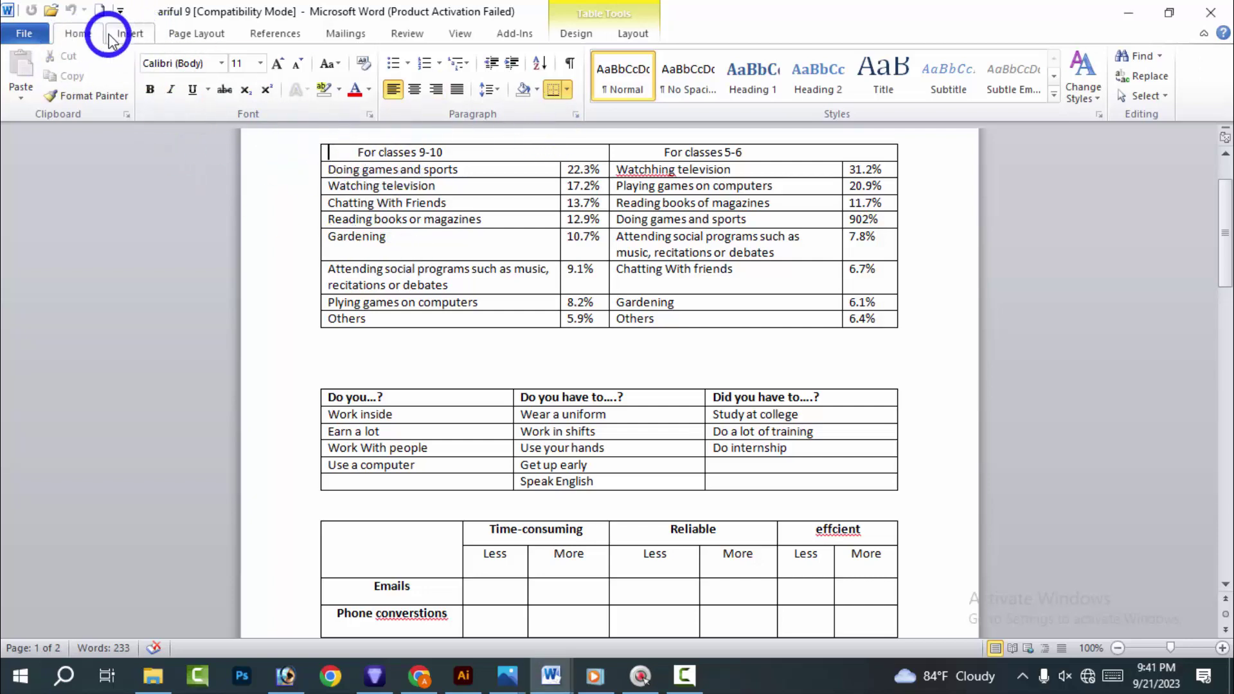
click(128, 34)
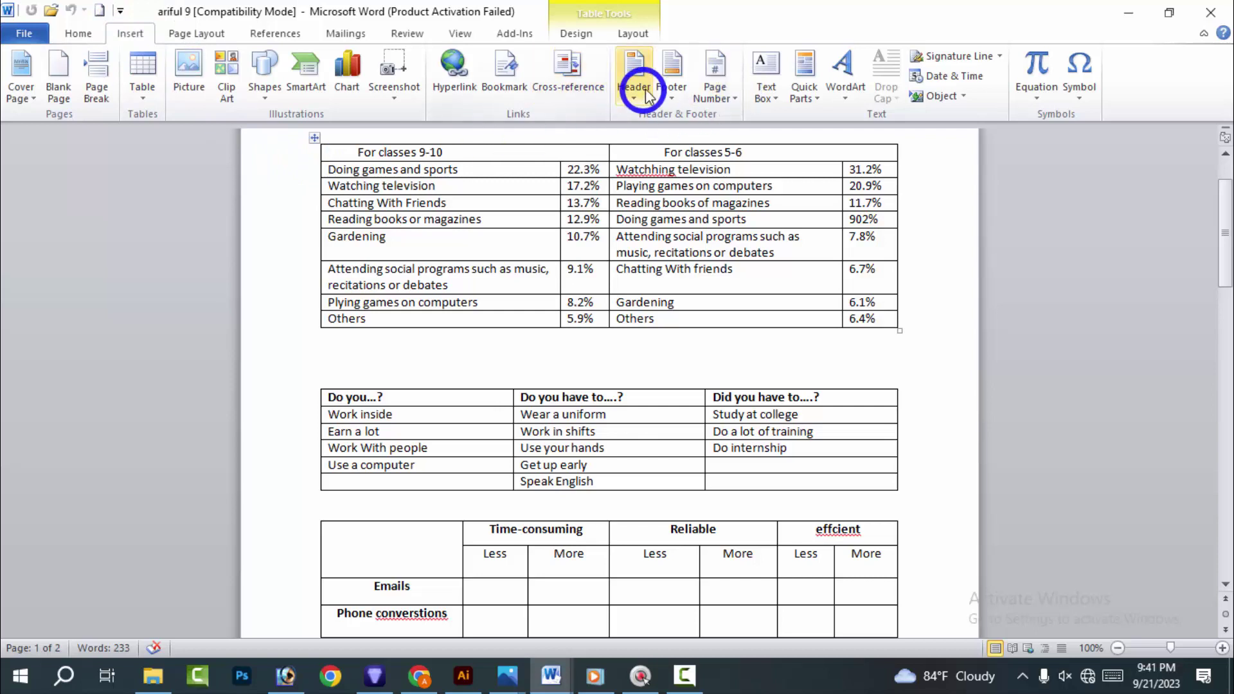
click(77, 33)
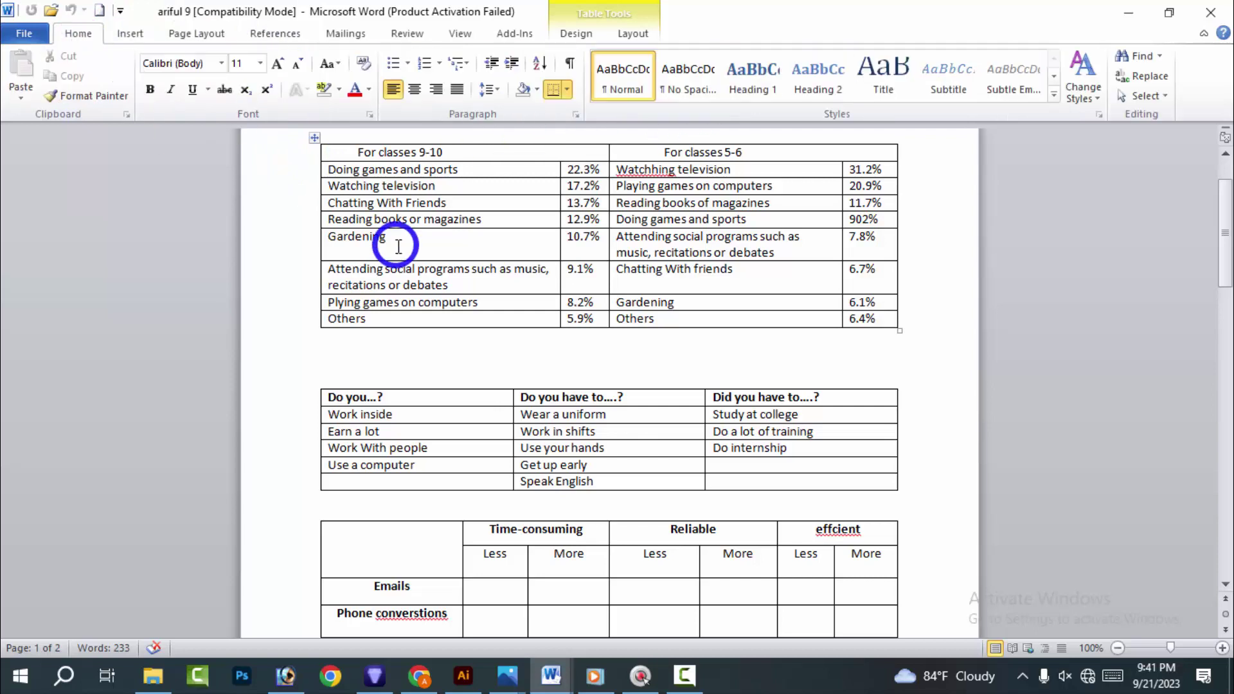
click(205, 34)
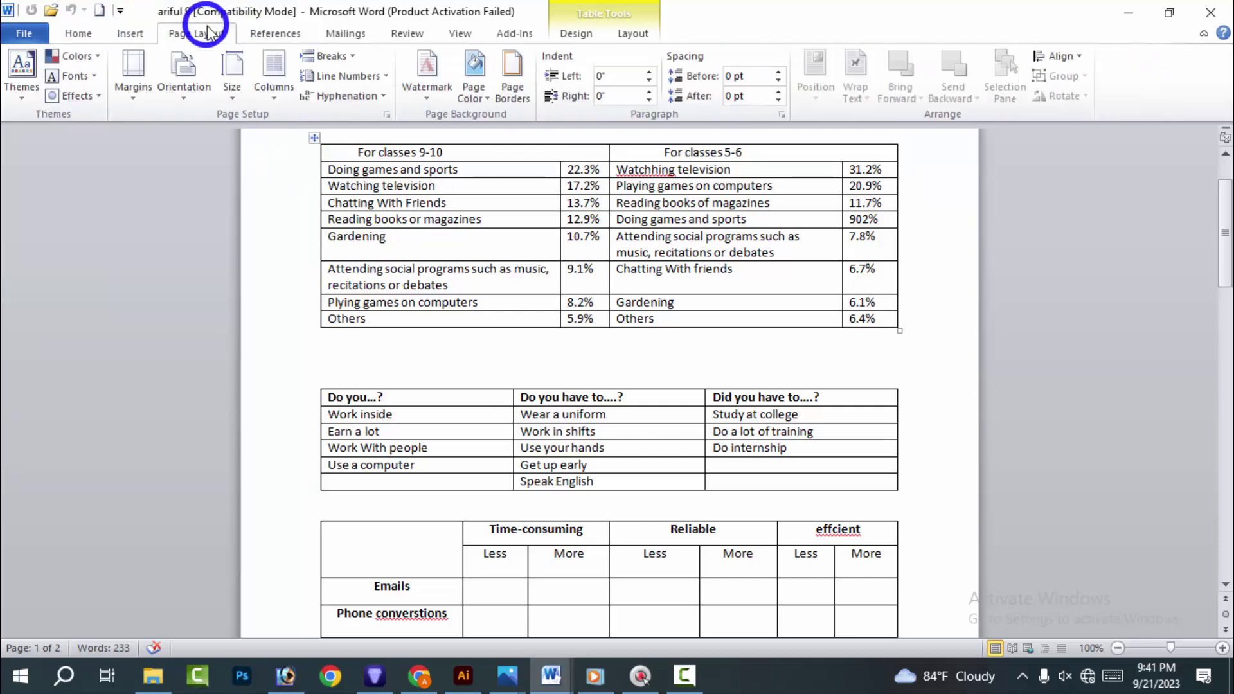
click(81, 33)
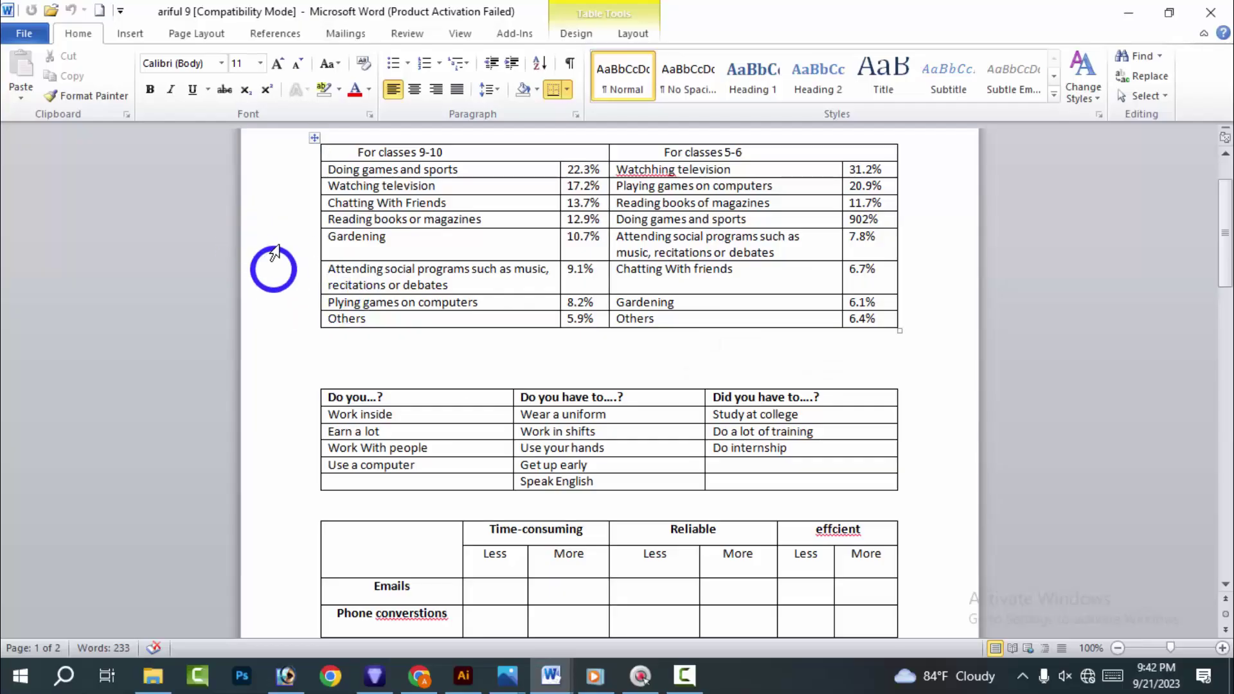
Scroll down to the Social Networks table and back to the top, then show Page Layout
scroll(335, 270, down, 6)
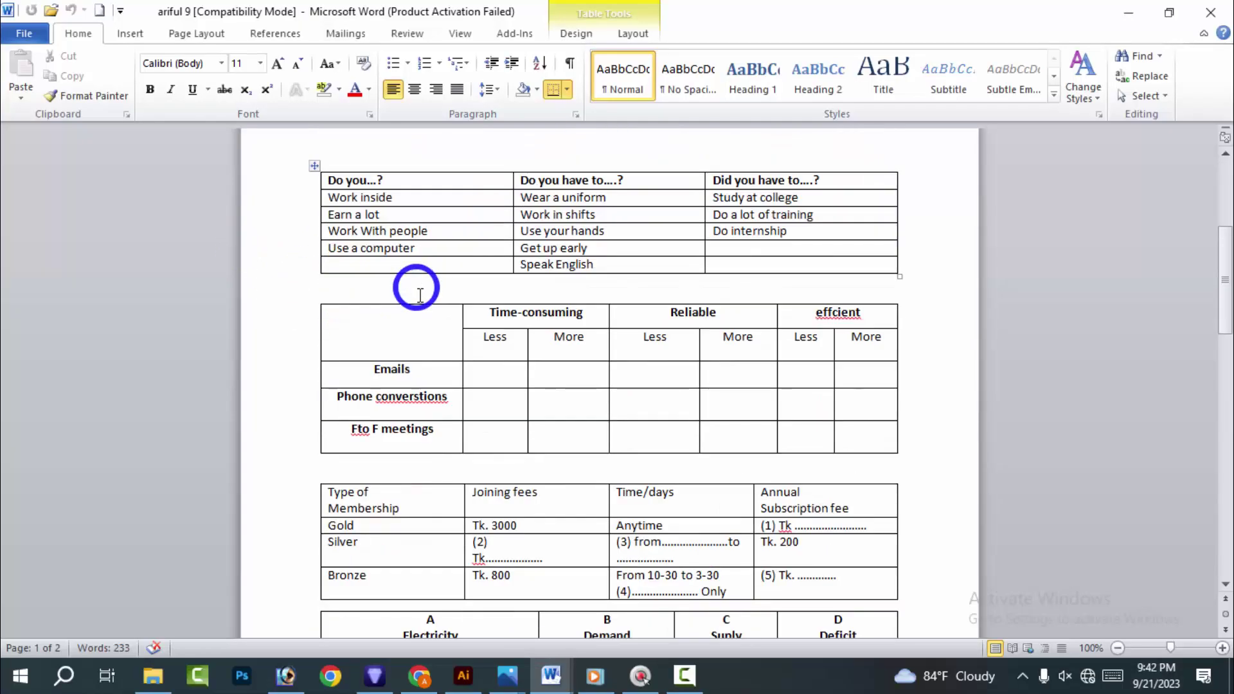
scroll(418, 302, down, 1)
scroll(386, 327, down, 3)
scroll(318, 331, down, 8)
scroll(317, 329, down, 1)
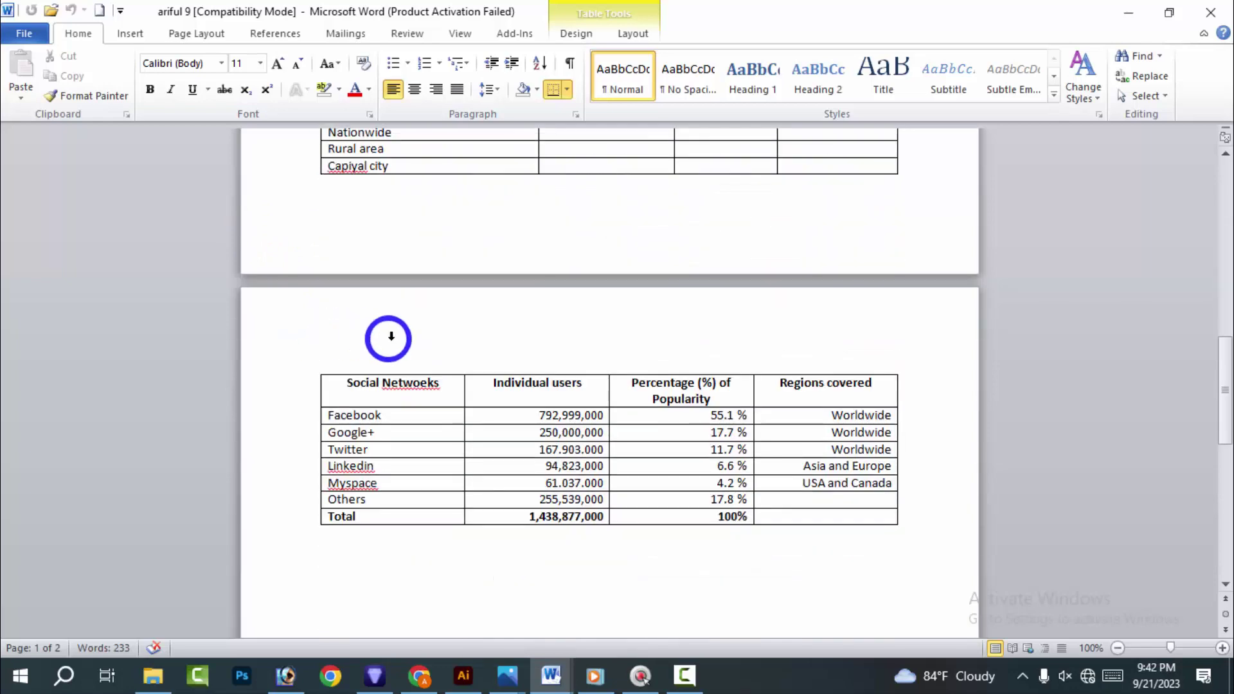
scroll(445, 330, up, 5)
scroll(467, 319, up, 5)
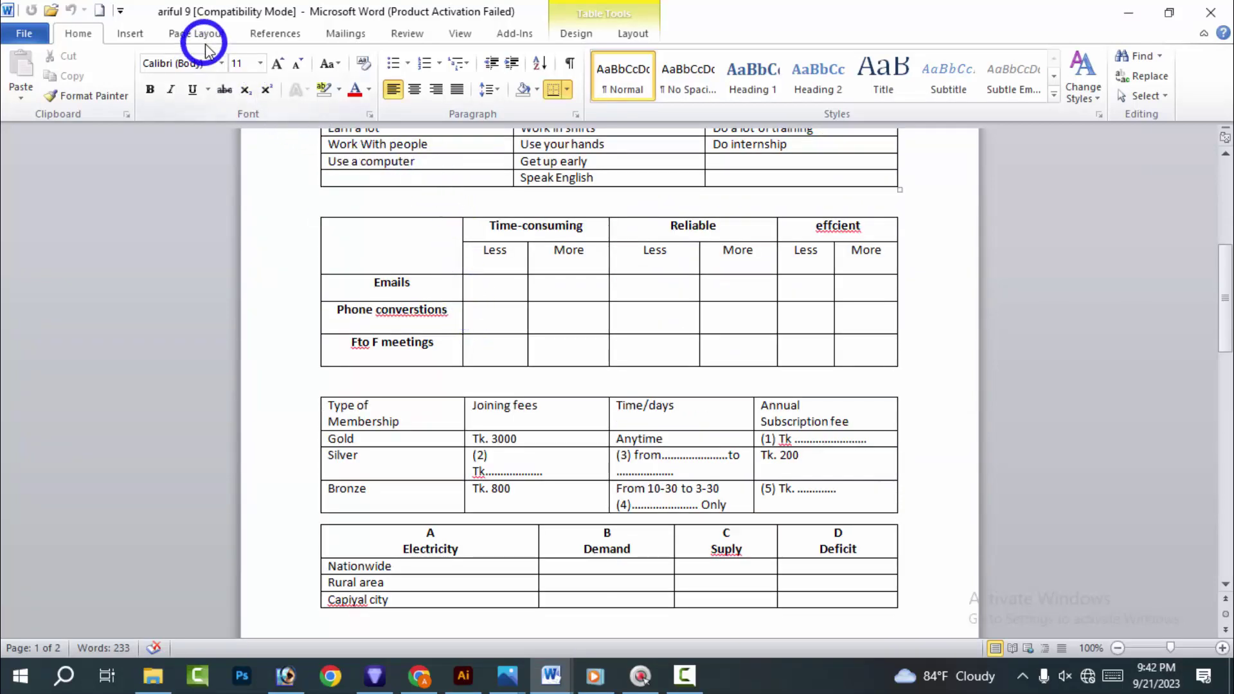
scroll(474, 321, up, 4)
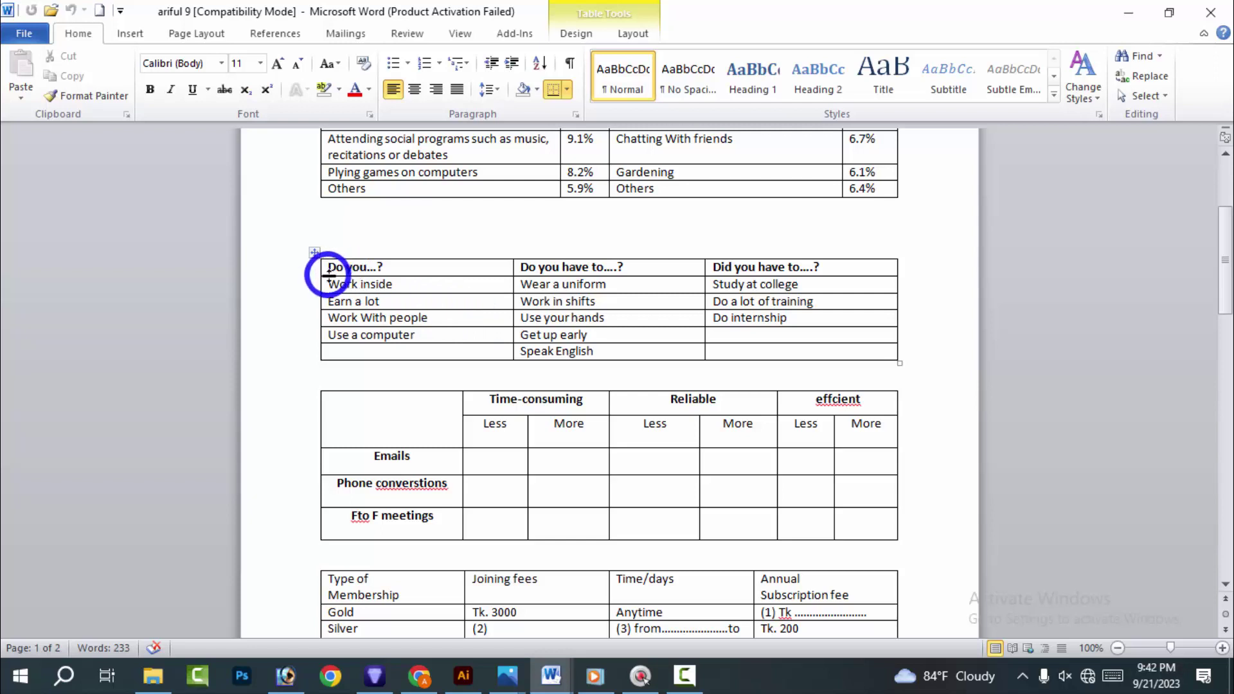
scroll(321, 257, up, 5)
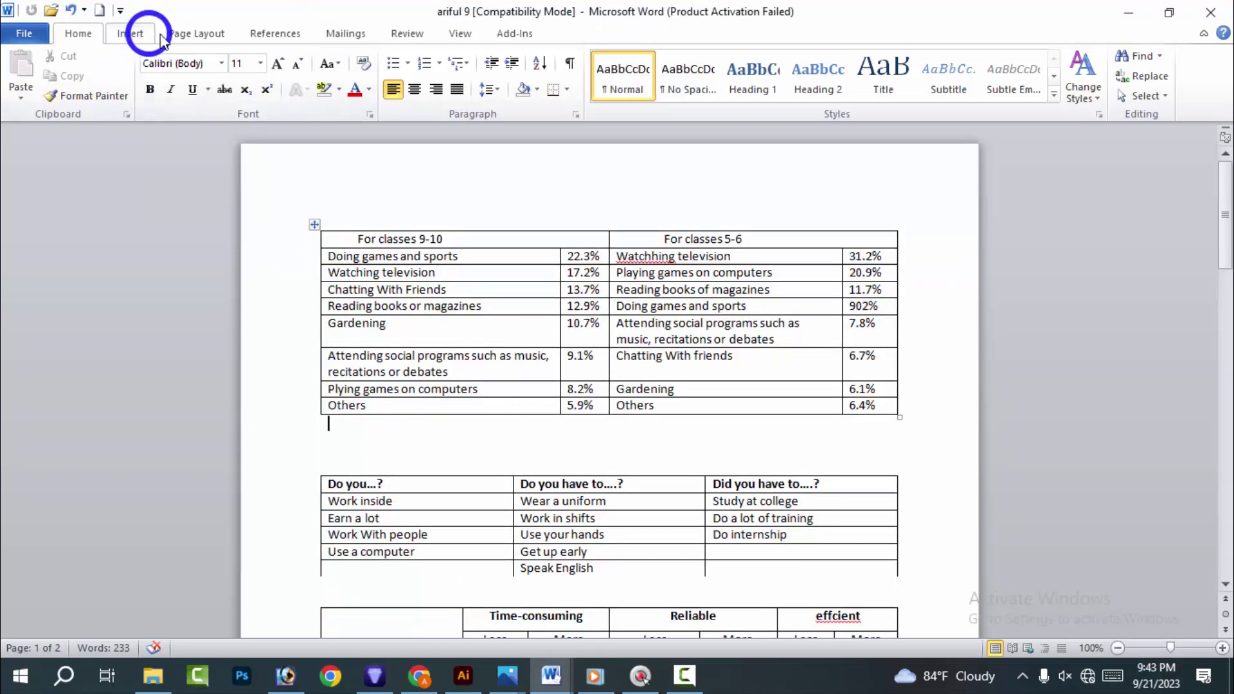
click(201, 39)
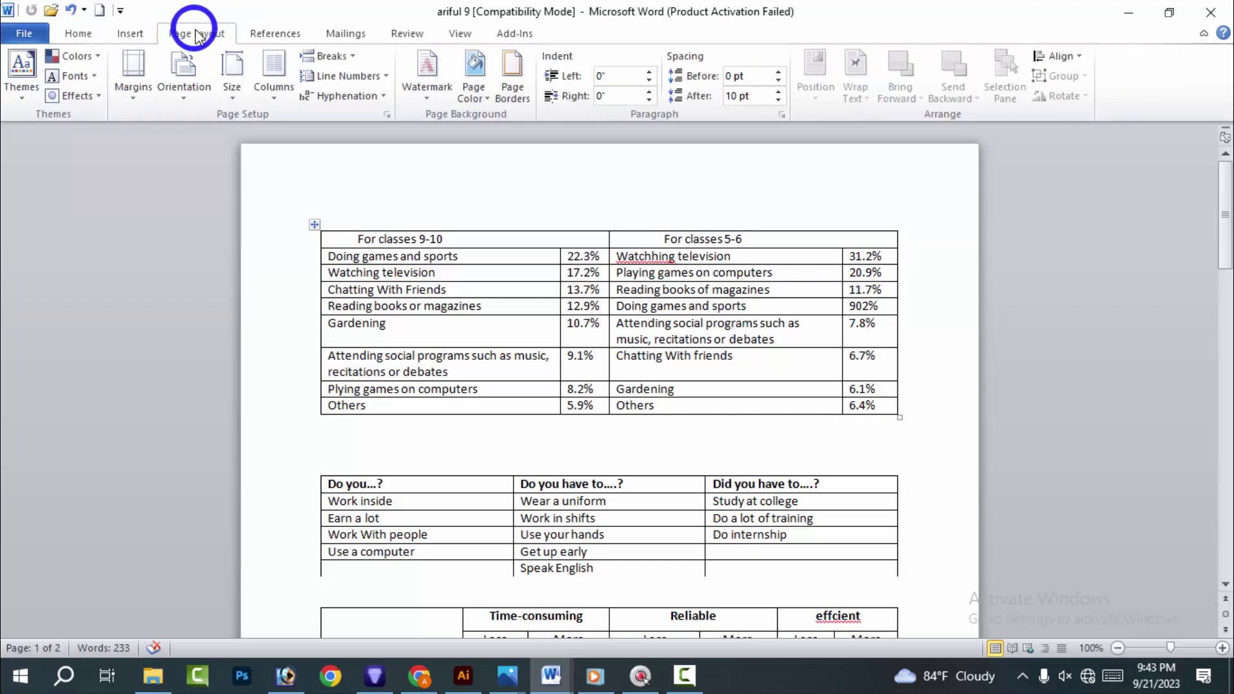
Select the first table's left columns and header row, then preview the themes gallery without choosing
drag(334, 239, 598, 407)
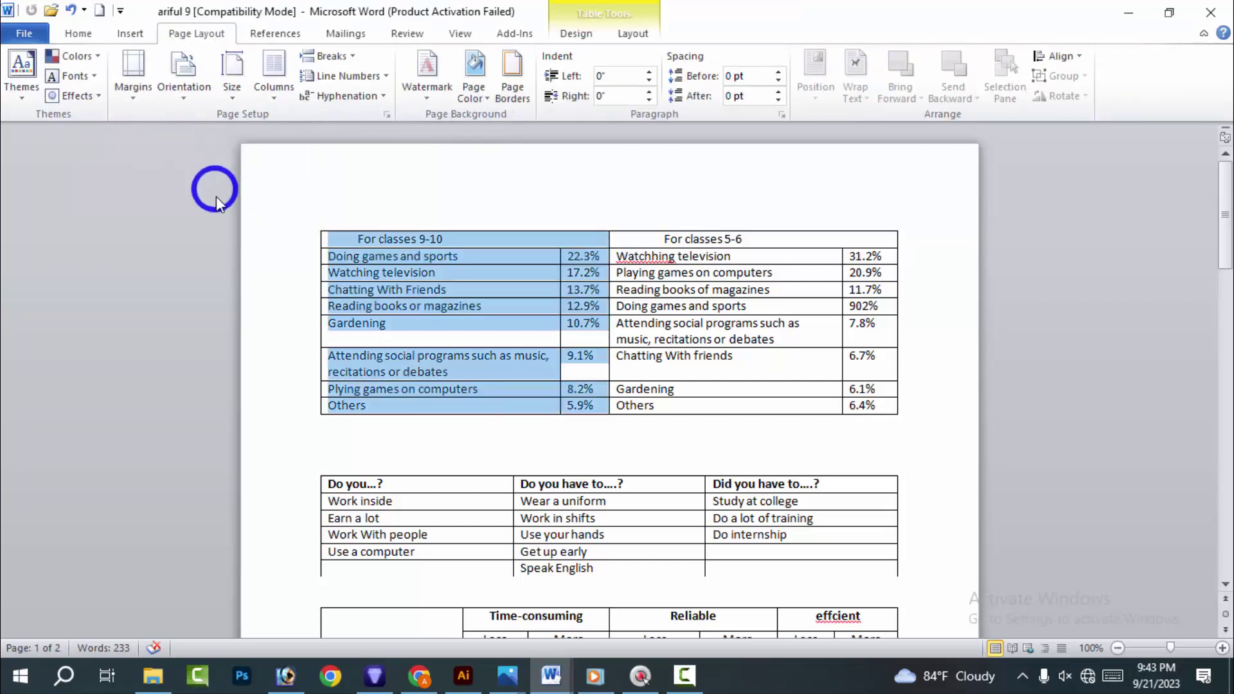
click(263, 213)
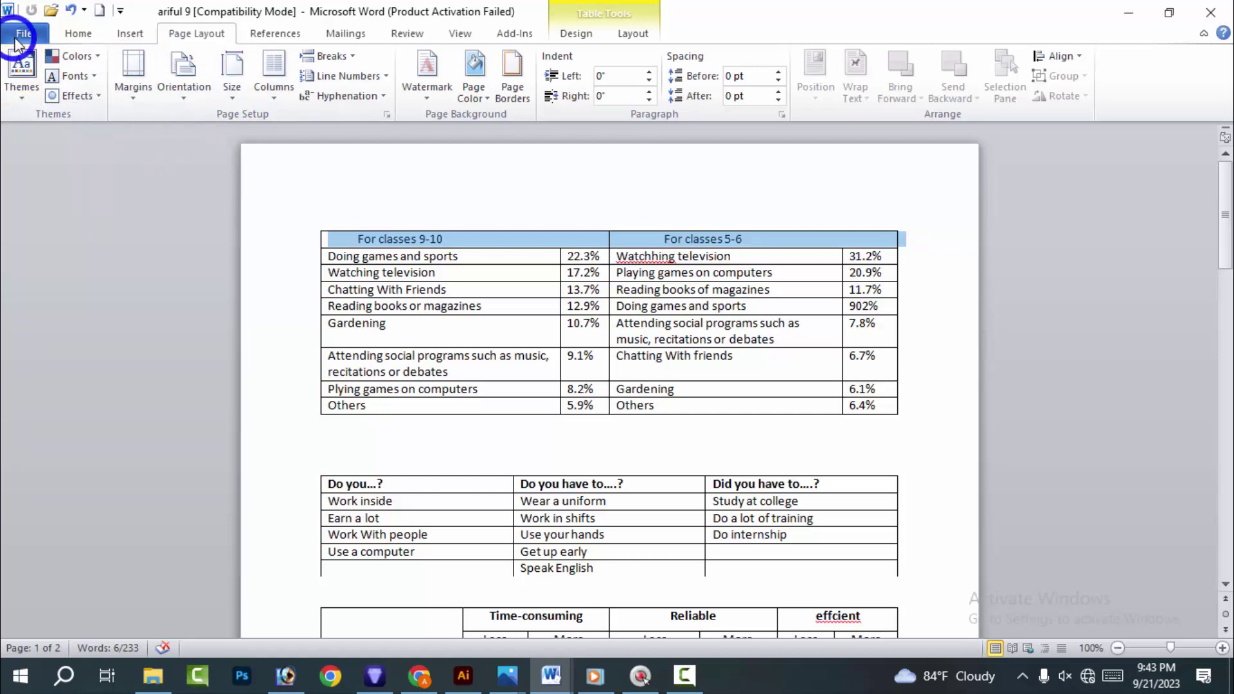
click(25, 71)
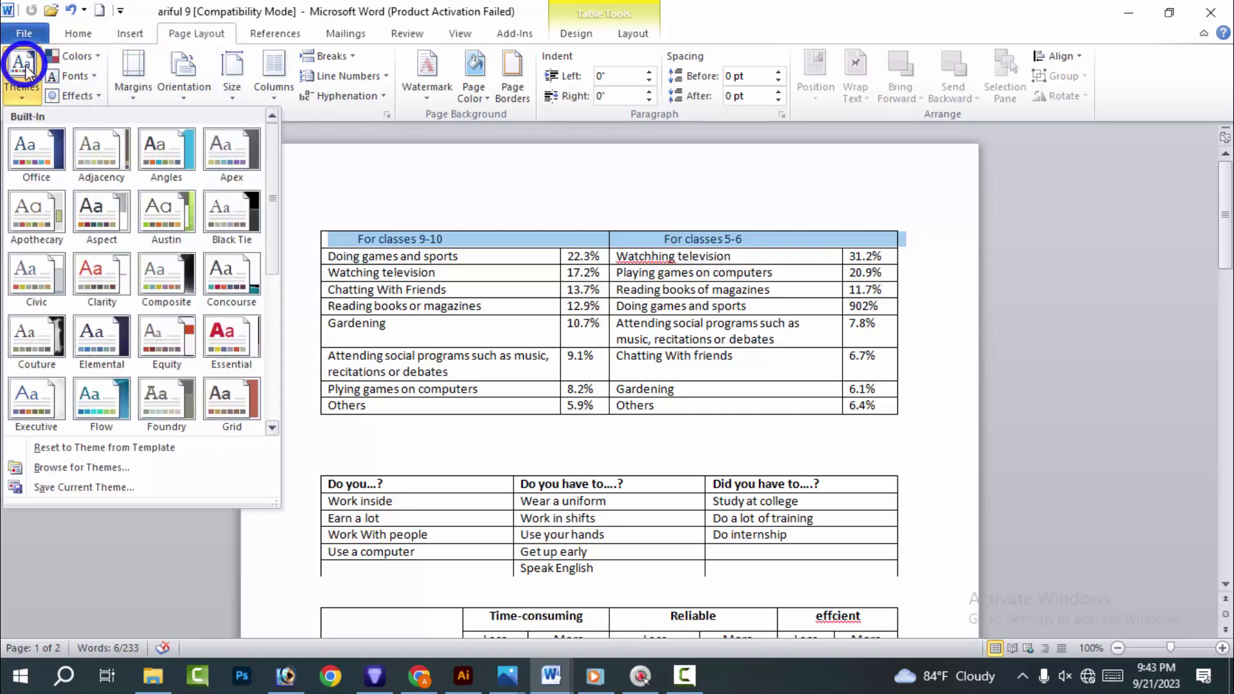
click(26, 90)
click(23, 89)
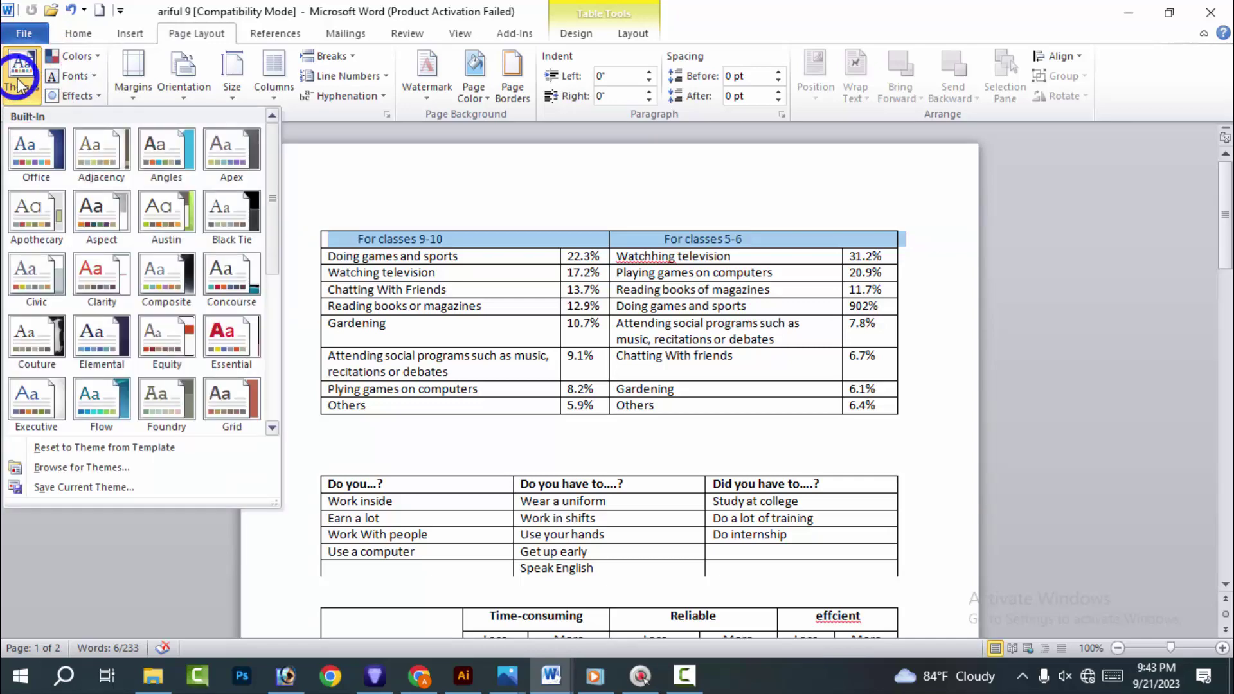
click(36, 144)
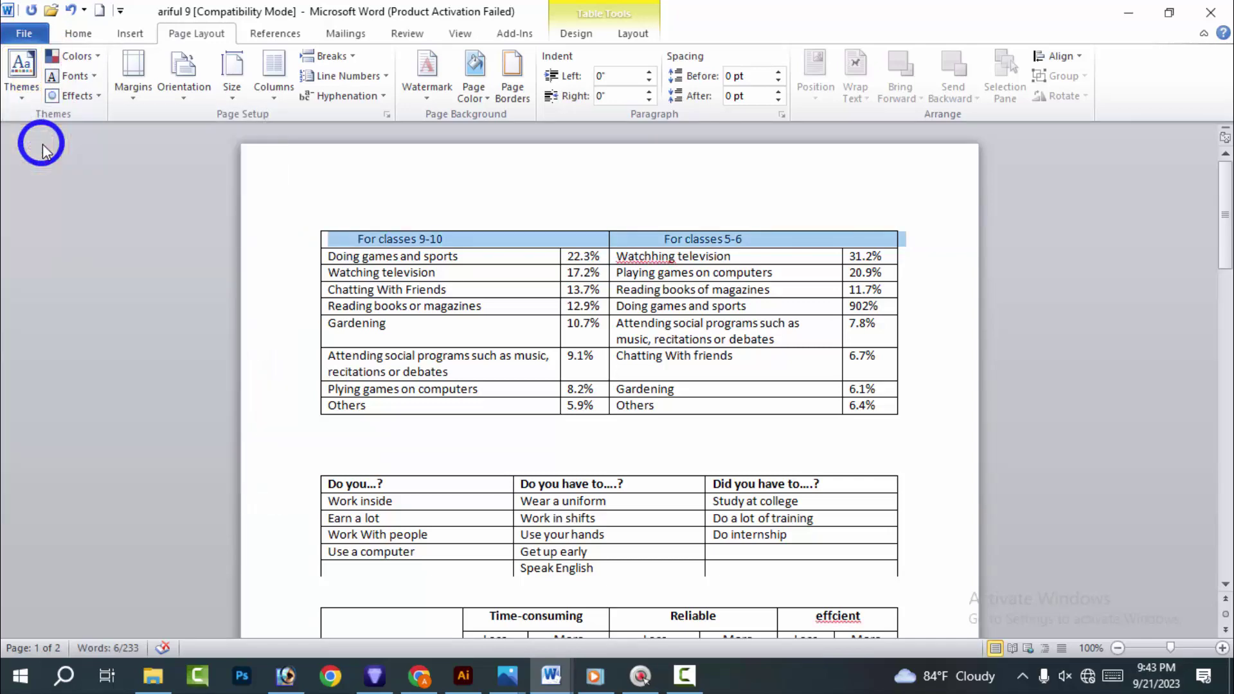
Select the Reading books or magazines row in the first table
click(20, 64)
click(295, 174)
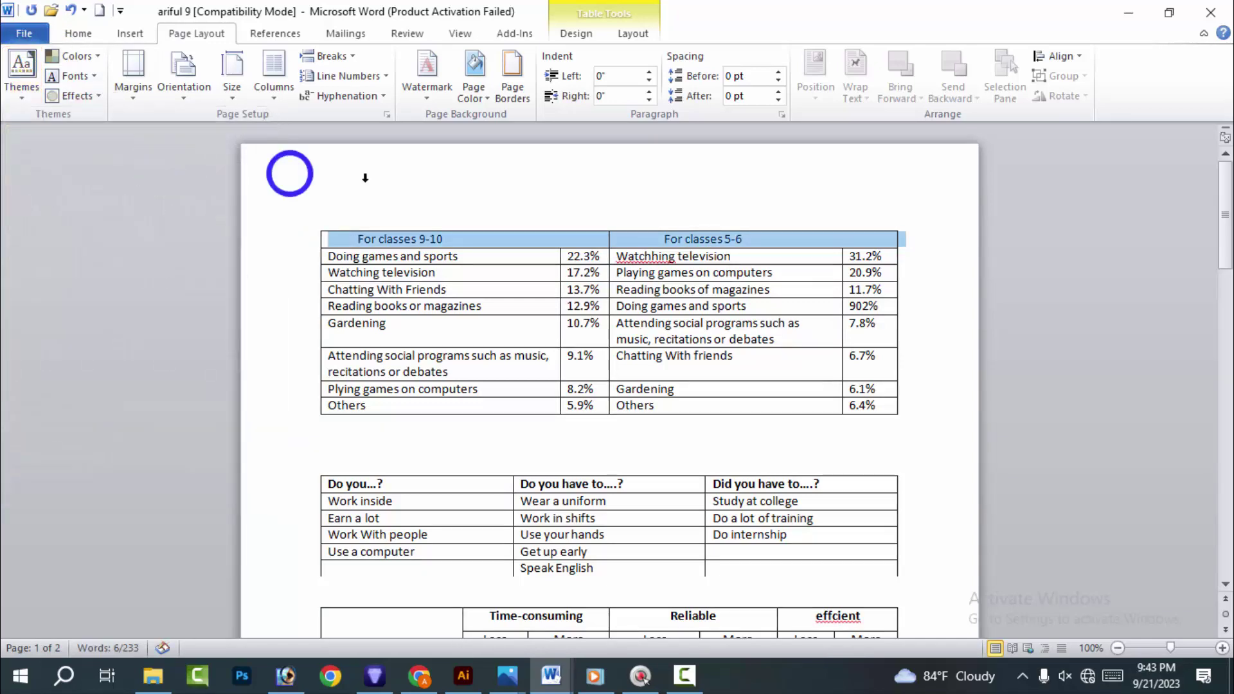
click(391, 187)
click(290, 240)
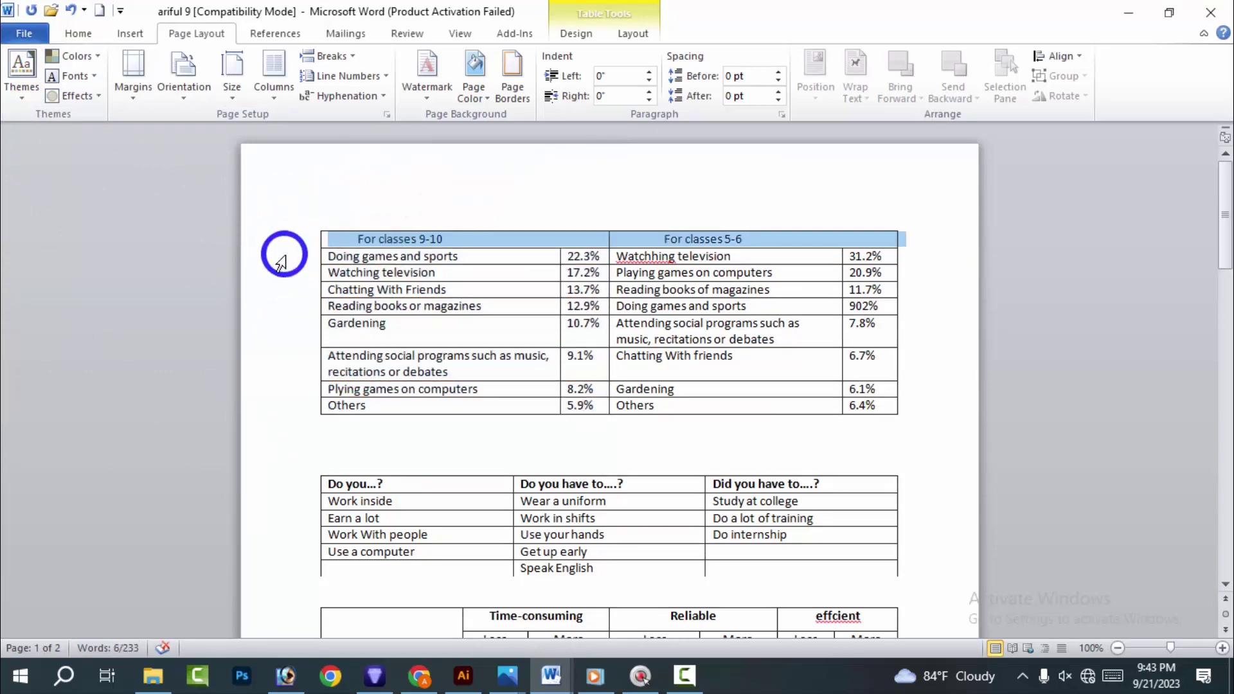
click(312, 306)
Try several built-in themes, finishing with one such as Adjacency that changes the table font
click(21, 74)
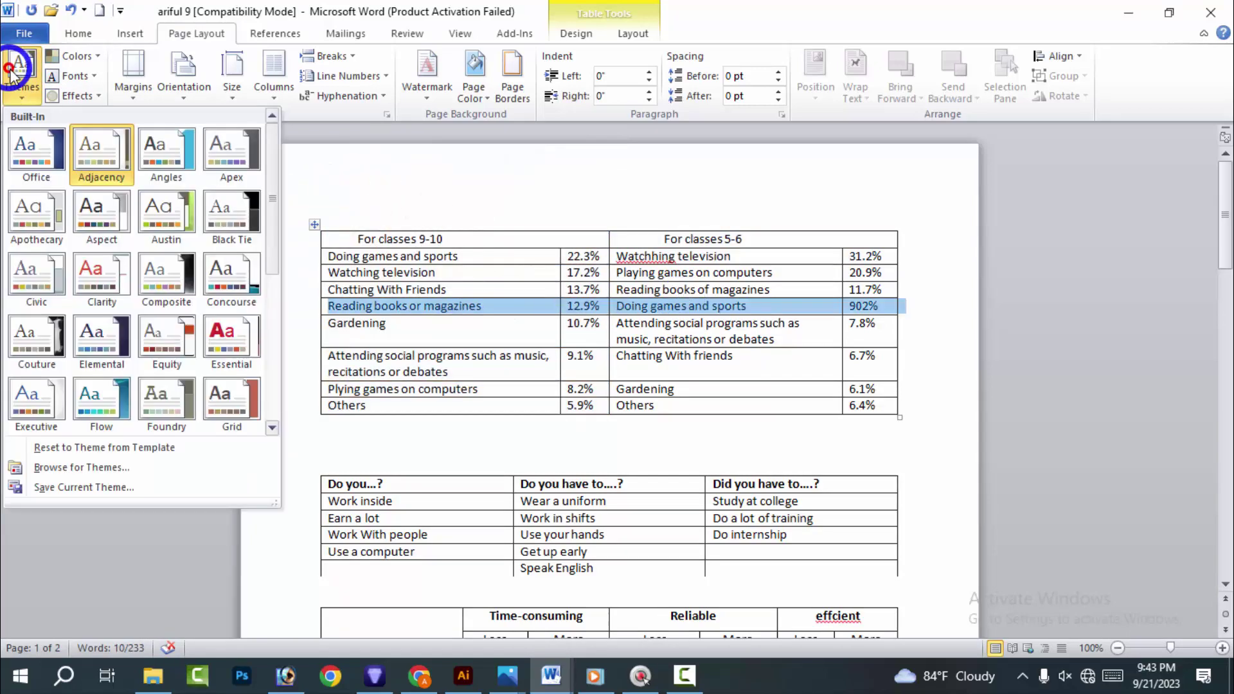
click(66, 226)
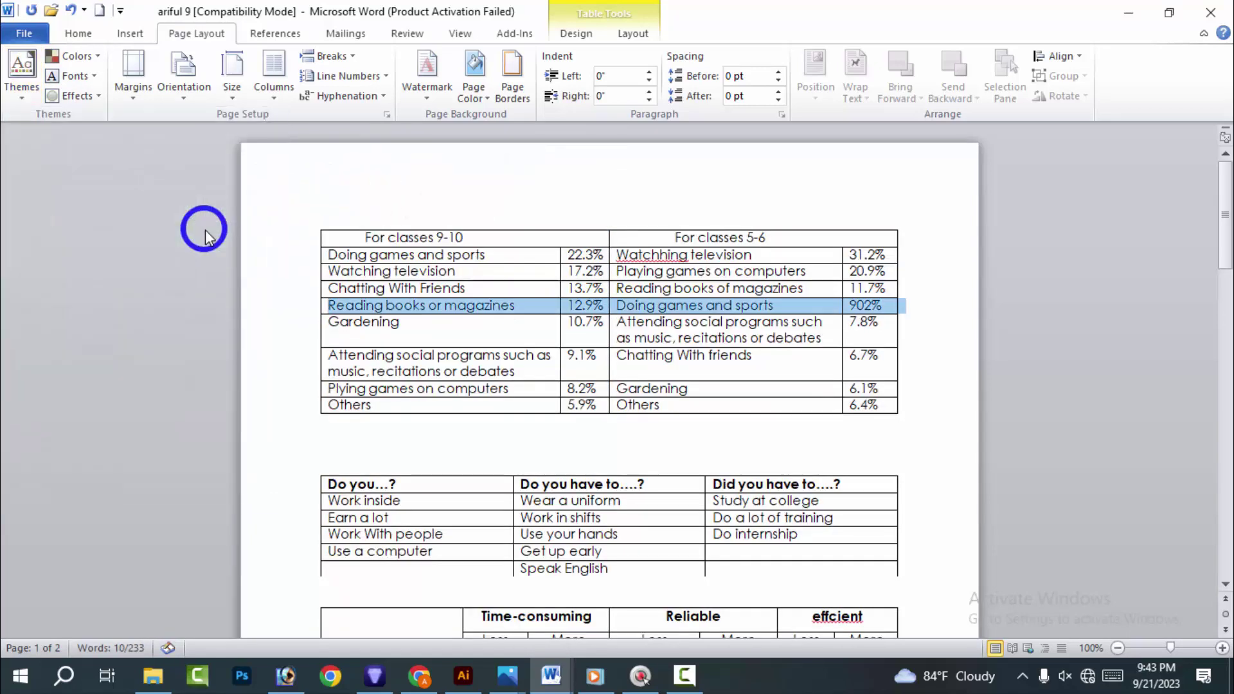
click(21, 71)
click(151, 253)
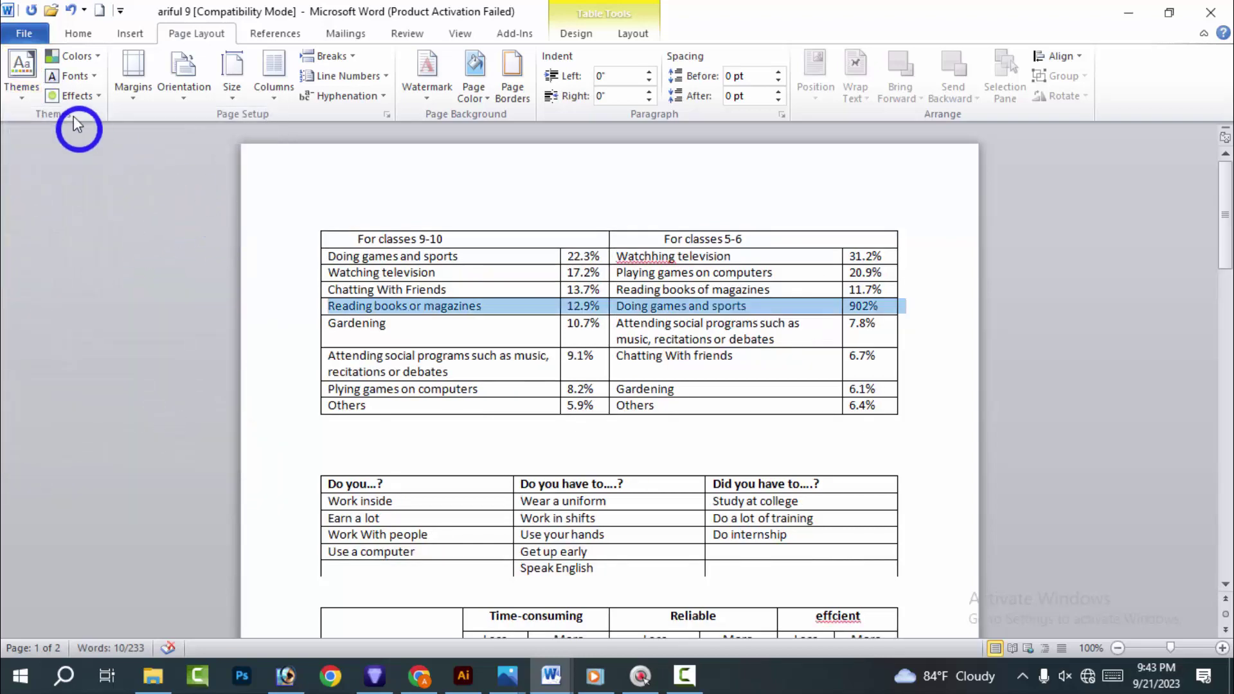
click(21, 71)
click(83, 154)
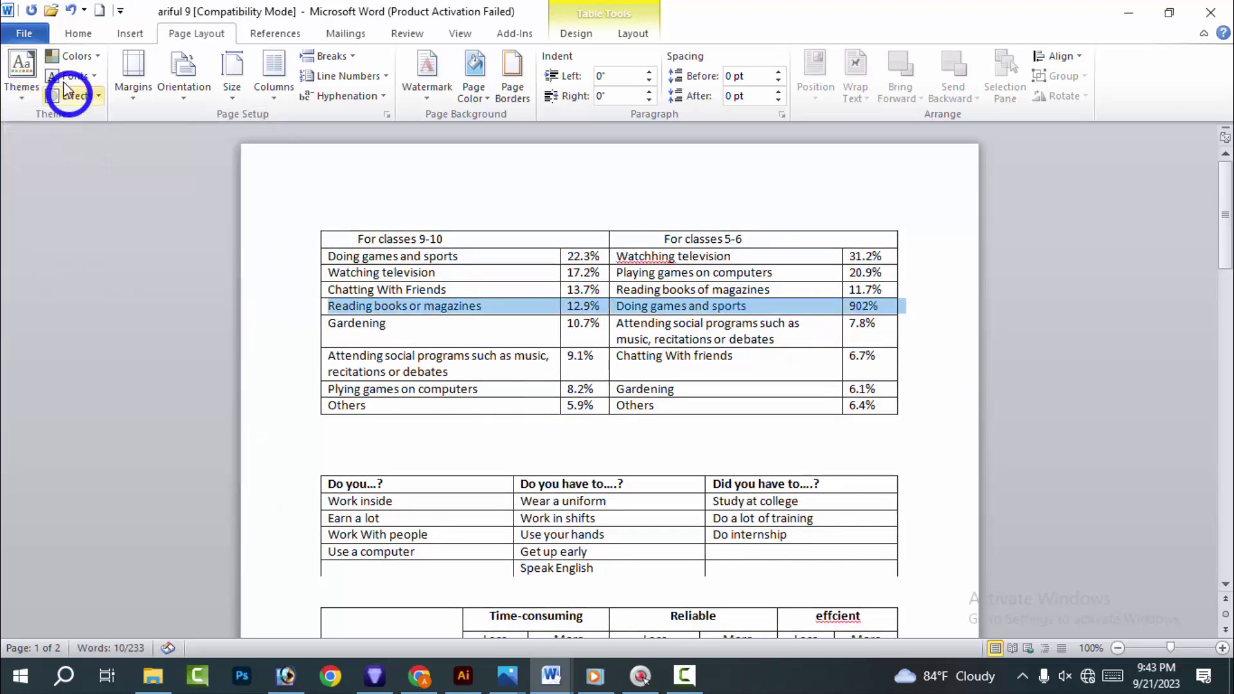
click(21, 67)
click(212, 264)
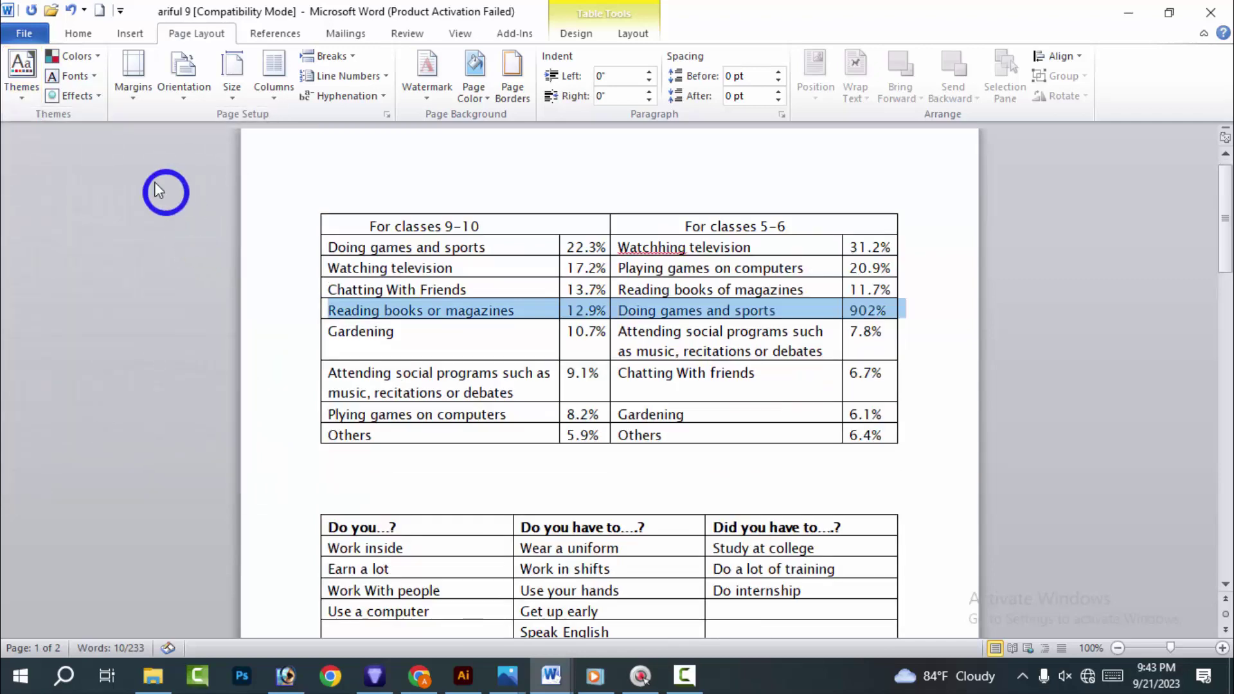
scroll(423, 363, down, 5)
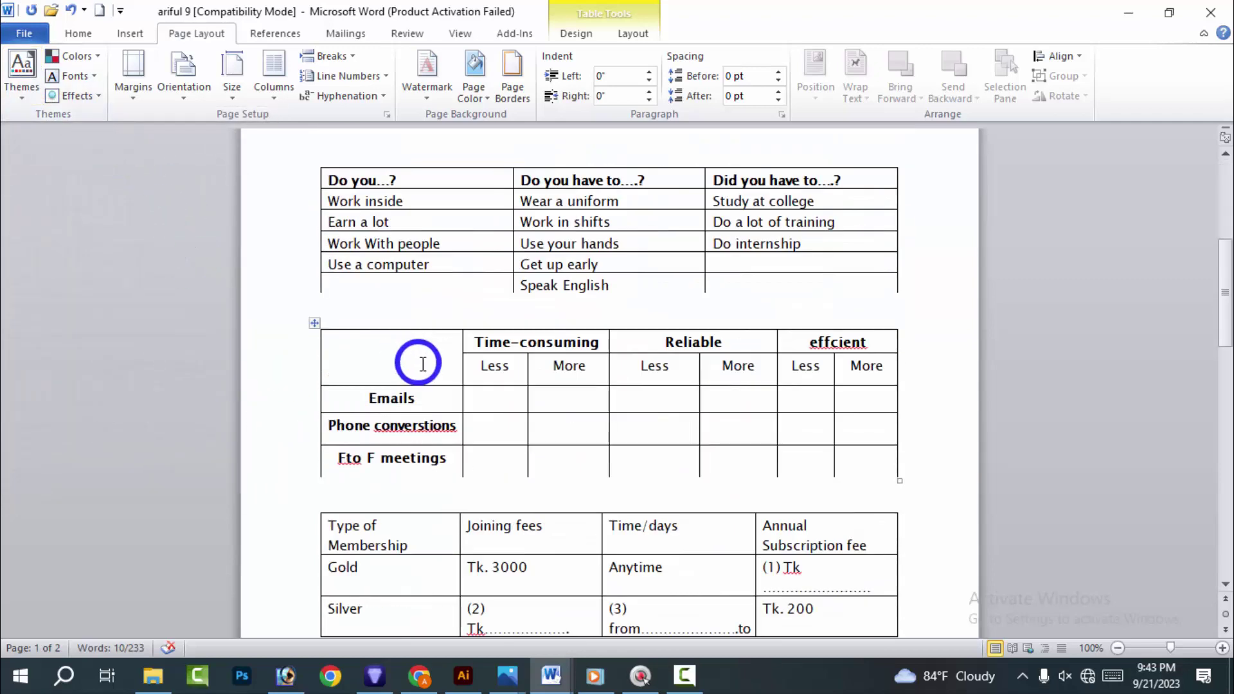
scroll(423, 364, up, 3)
scroll(427, 367, up, 1)
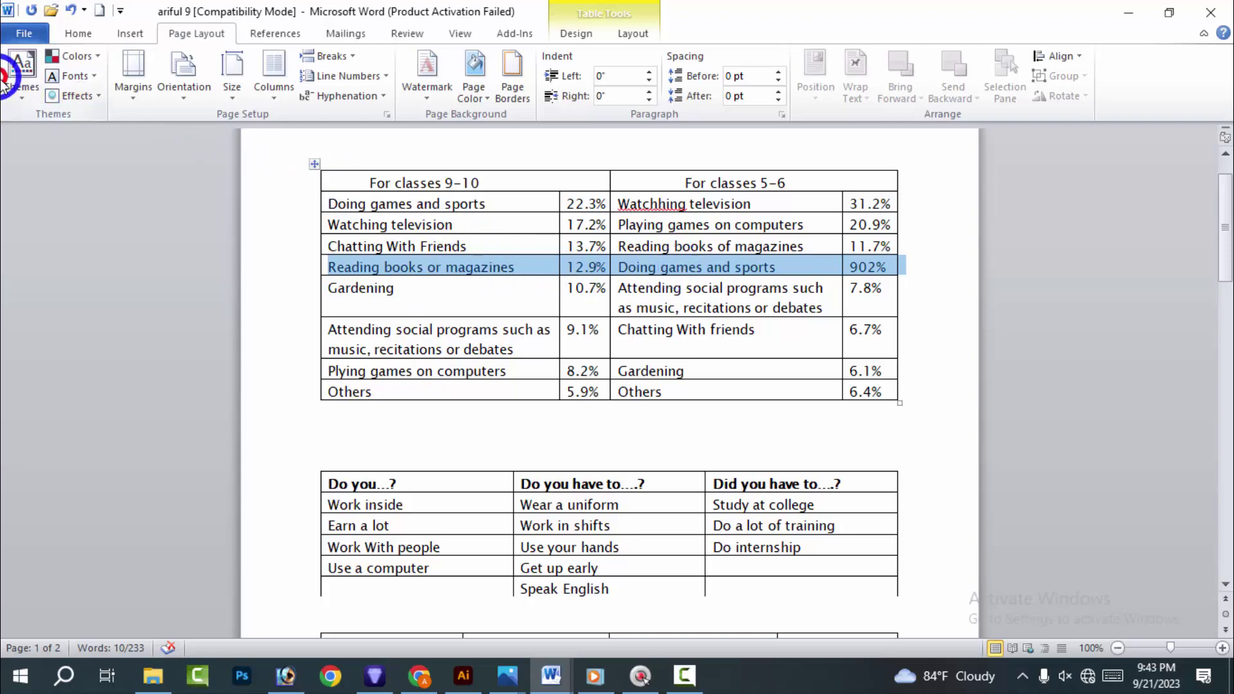
Apply the Newsprint theme from the themes gallery, then click into the For classes 9-10 table
click(23, 67)
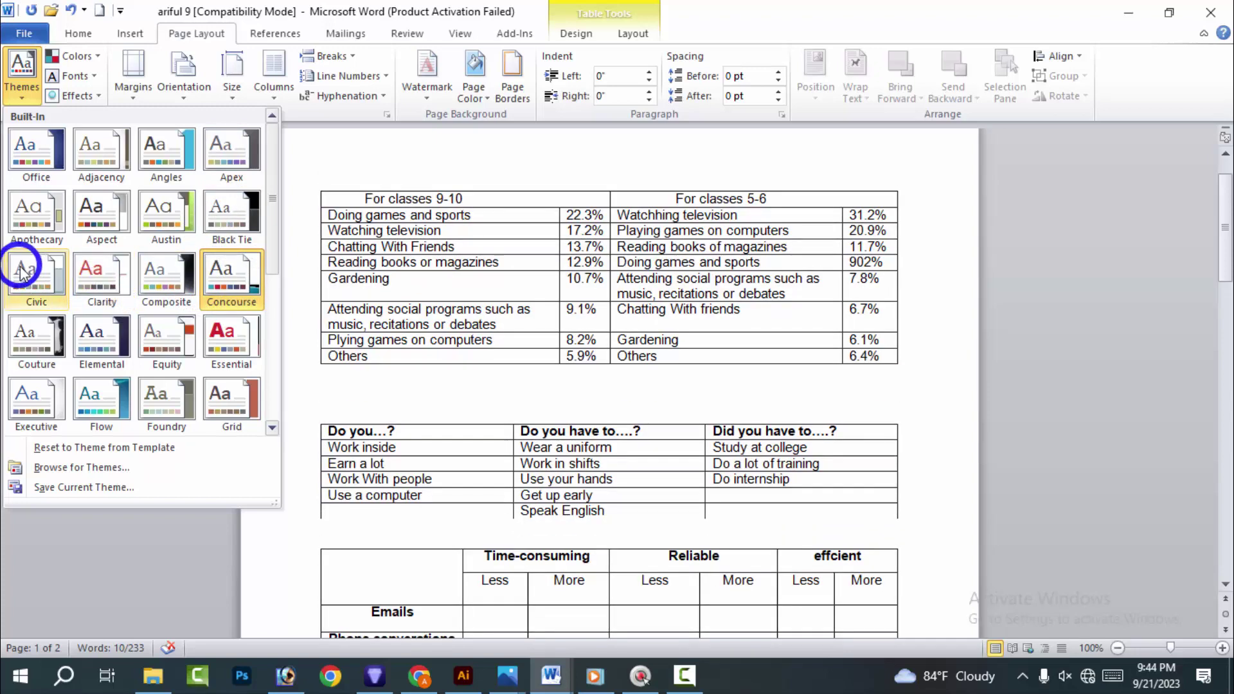
scroll(21, 270, down, 3)
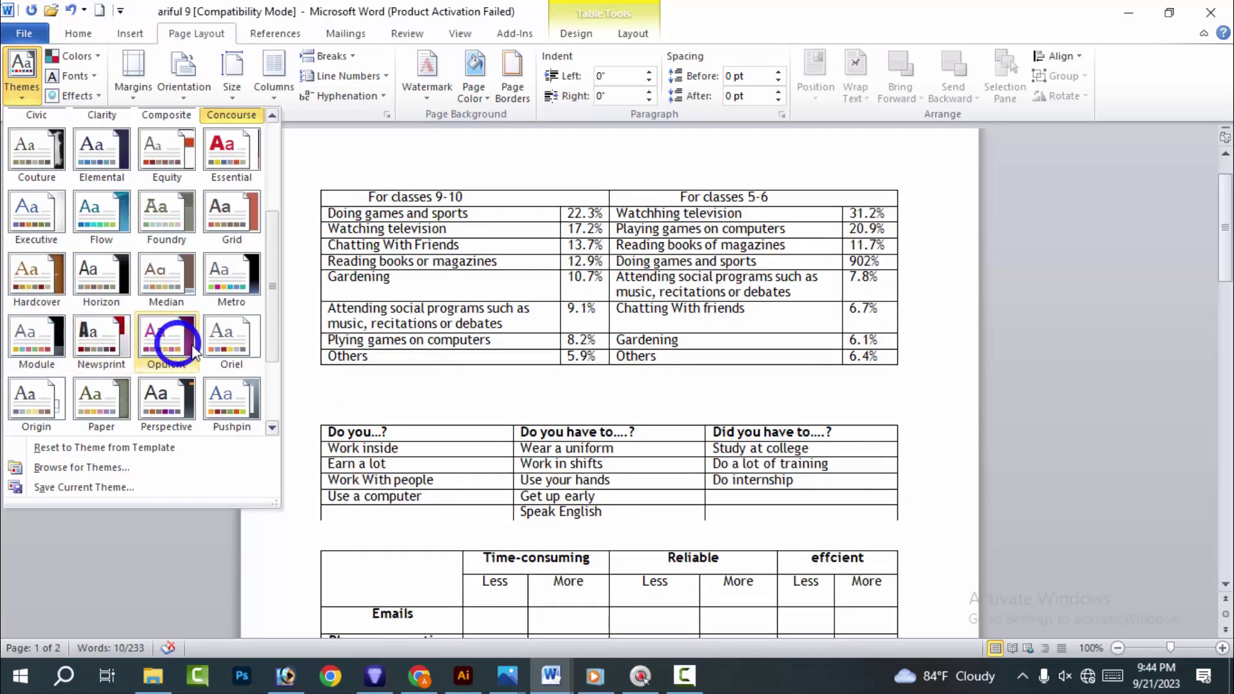
scroll(193, 352, down, 1)
scroll(192, 354, down, 1)
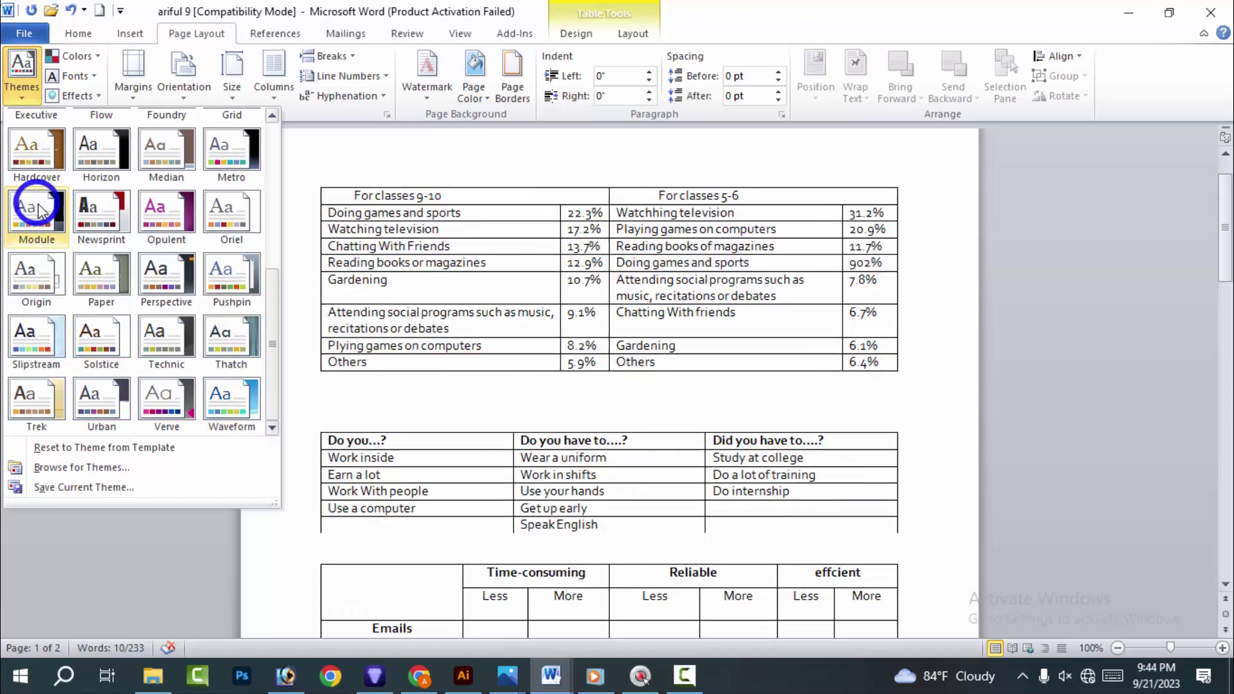
click(96, 209)
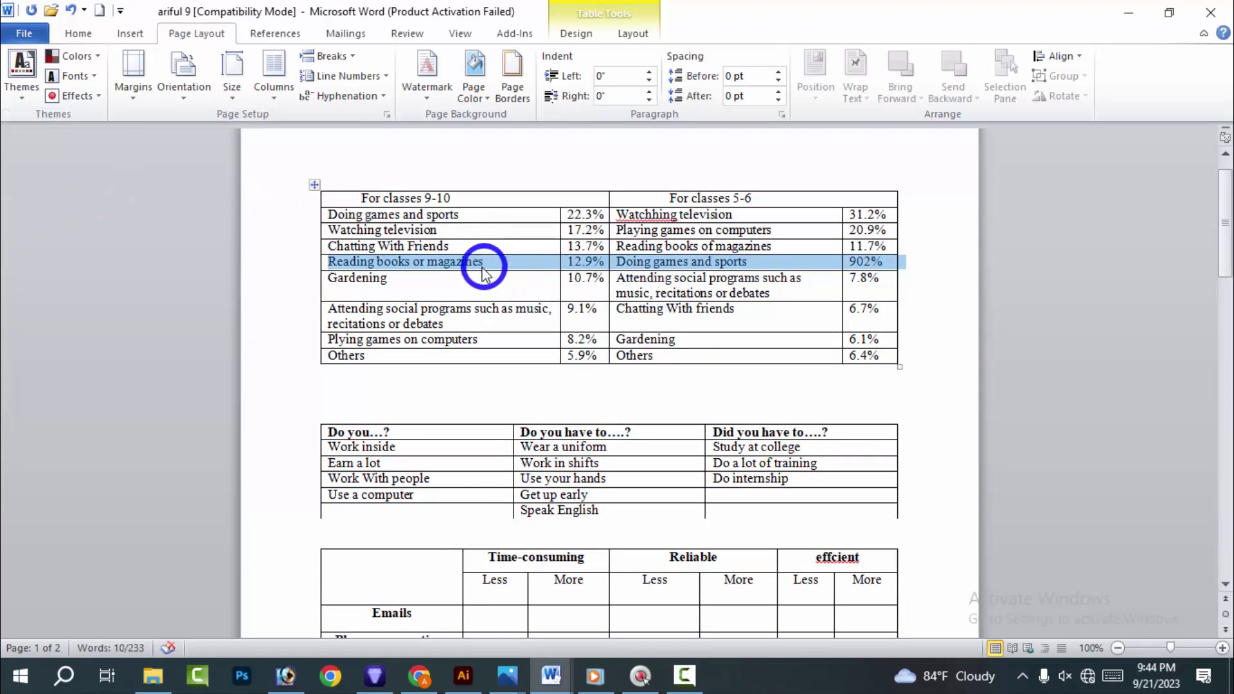
click(469, 191)
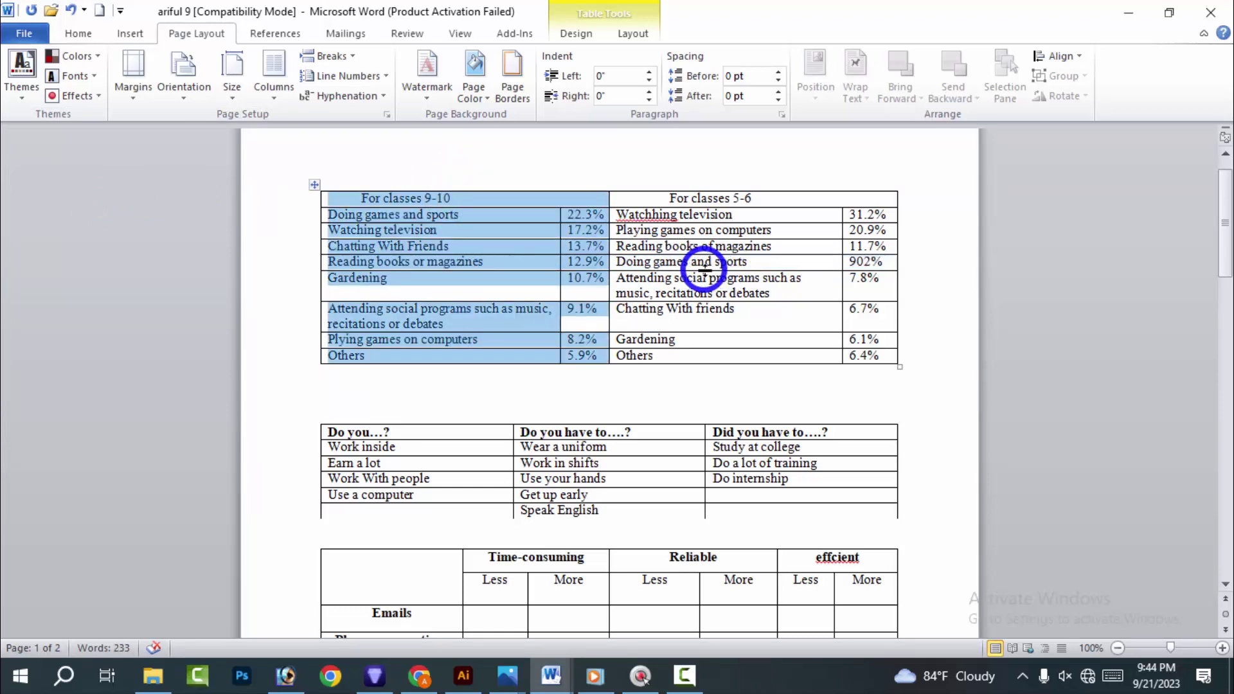
click(664, 246)
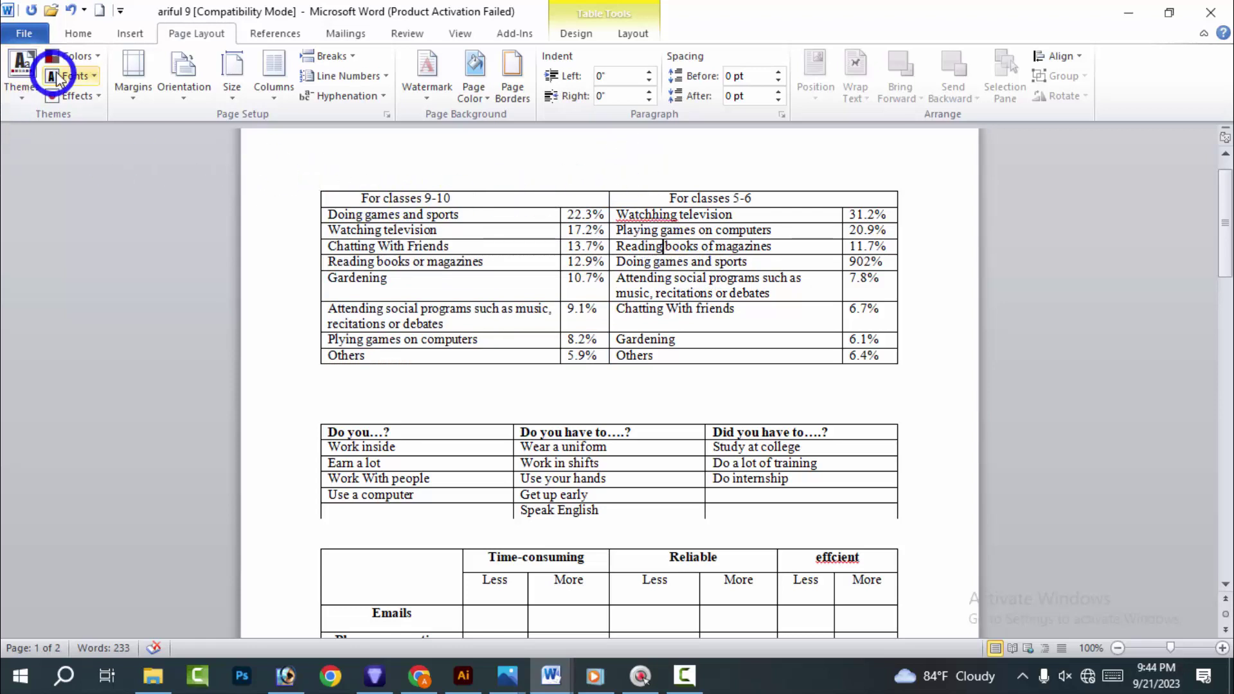
click(70, 59)
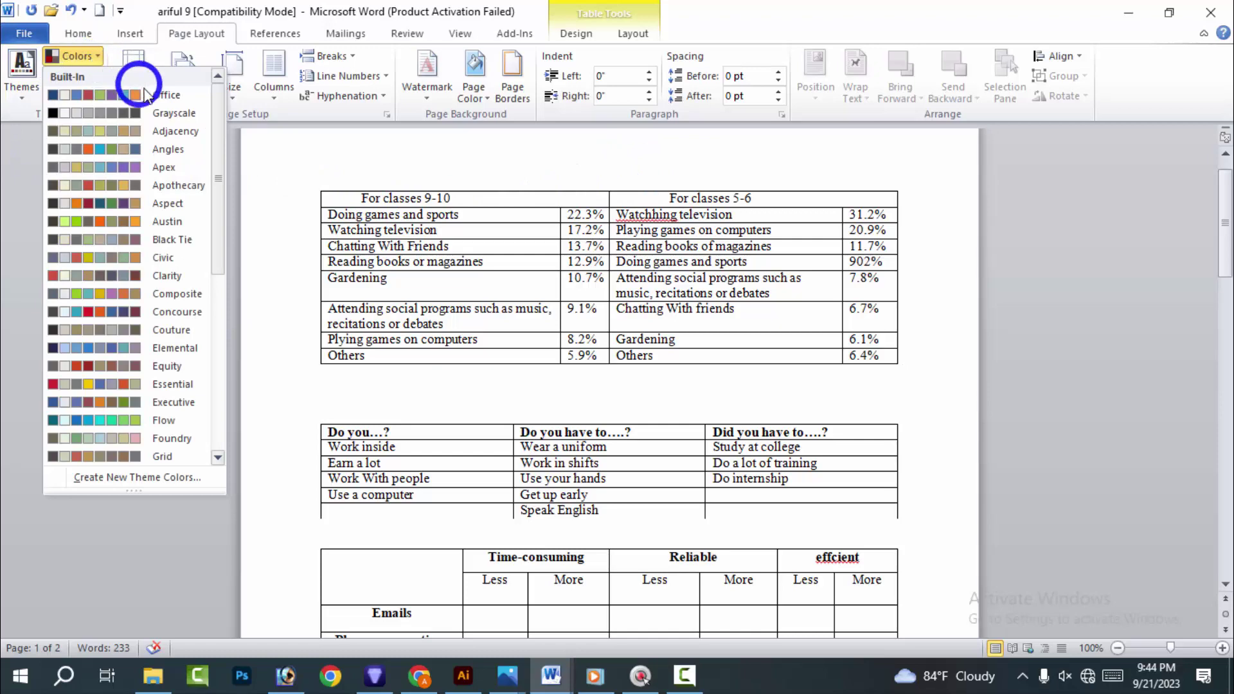
scroll(128, 360, down, 6)
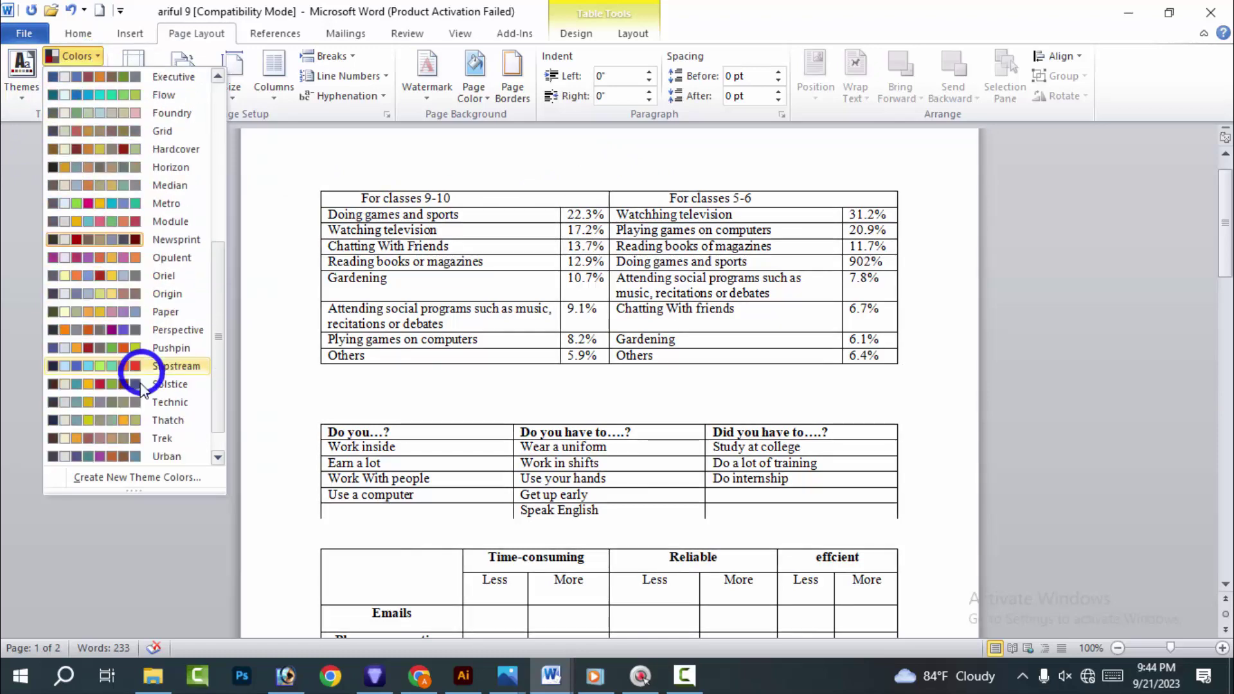
click(123, 365)
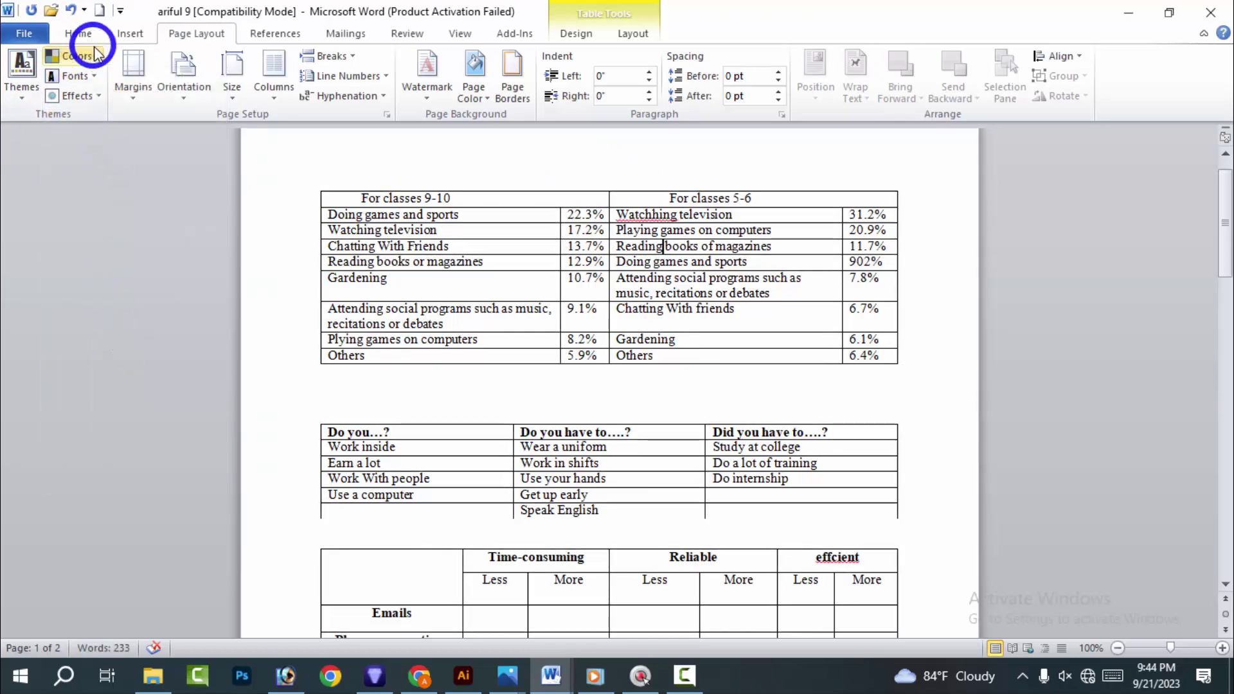
click(70, 56)
click(93, 155)
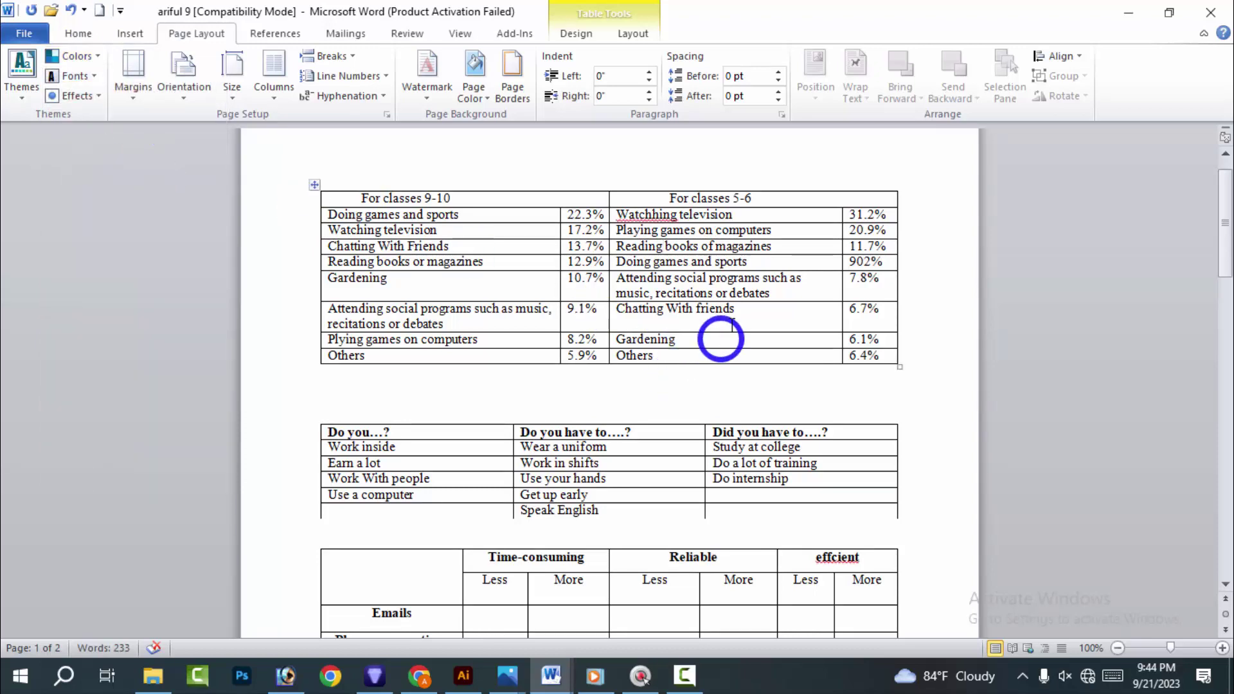
drag(771, 256, 653, 276)
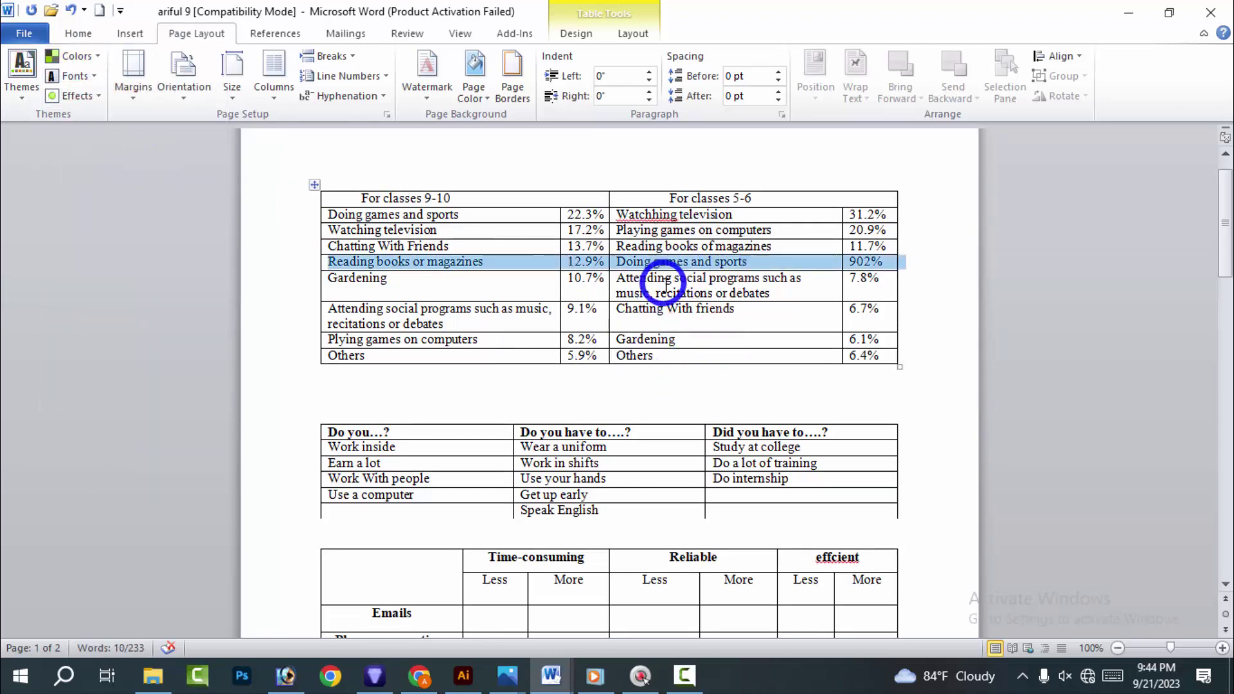
scroll(653, 275, down, 3)
Preview the theme font sets without applying one, then select the For classes 9-10 header cell
scroll(566, 287, up, 2)
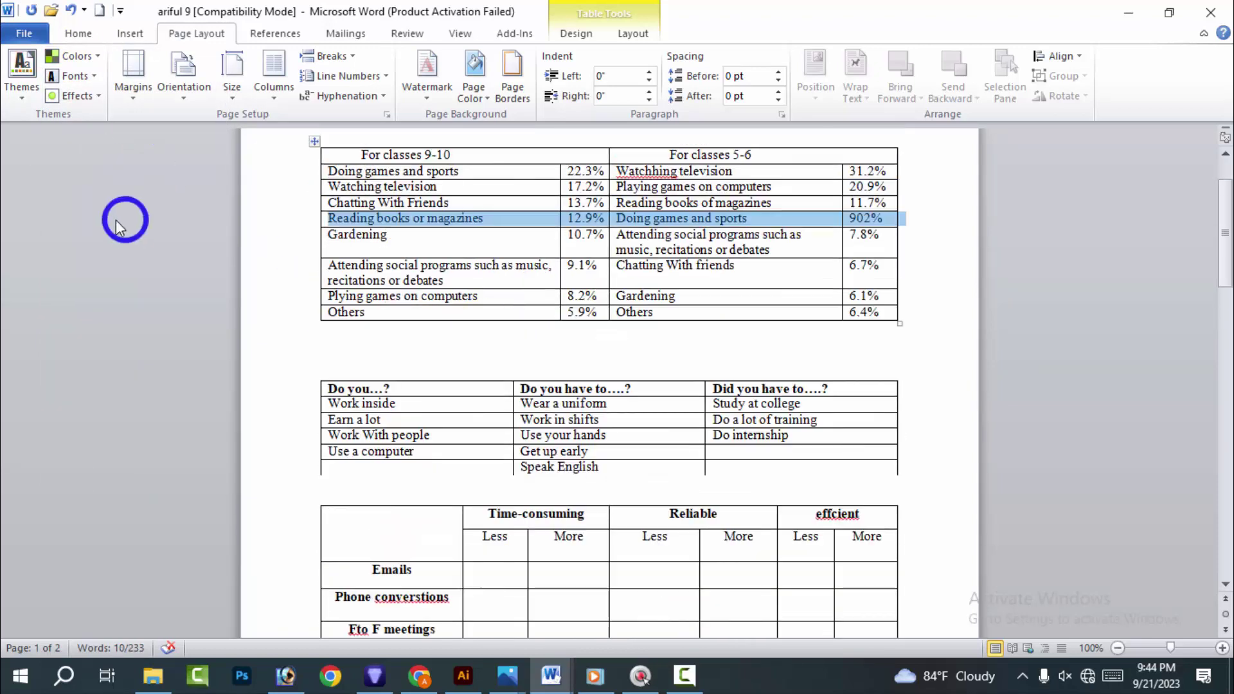
click(76, 76)
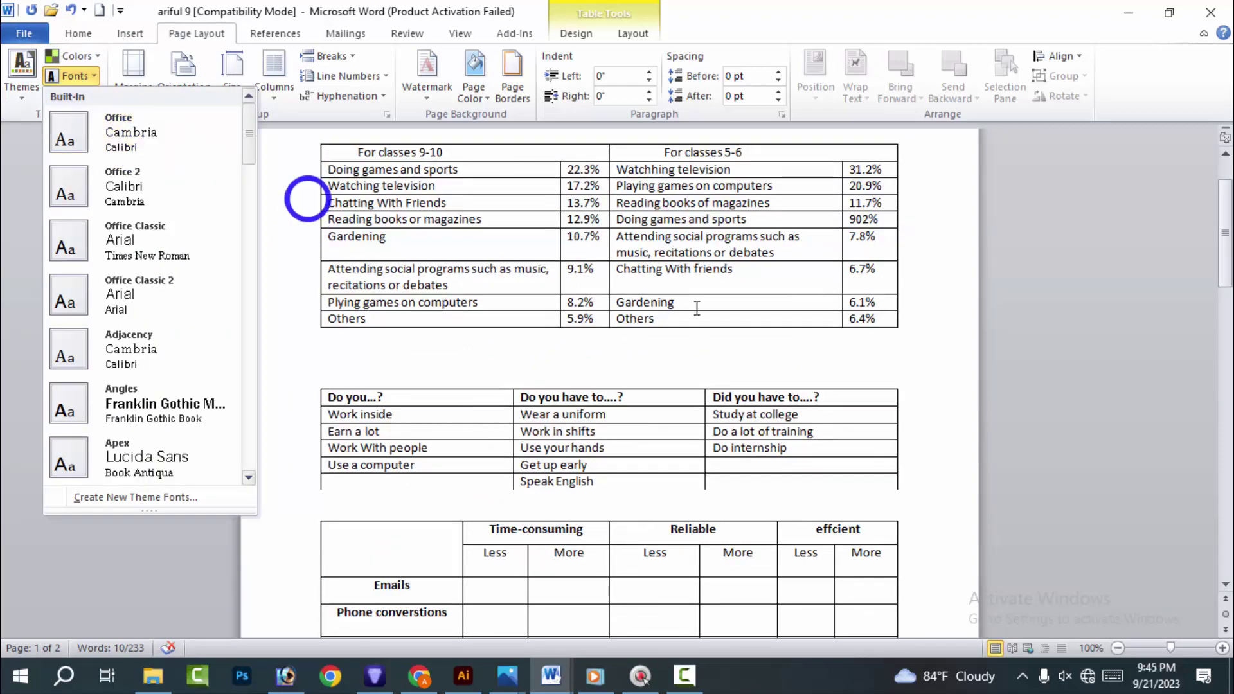
click(662, 366)
click(418, 222)
scroll(418, 219, up, 2)
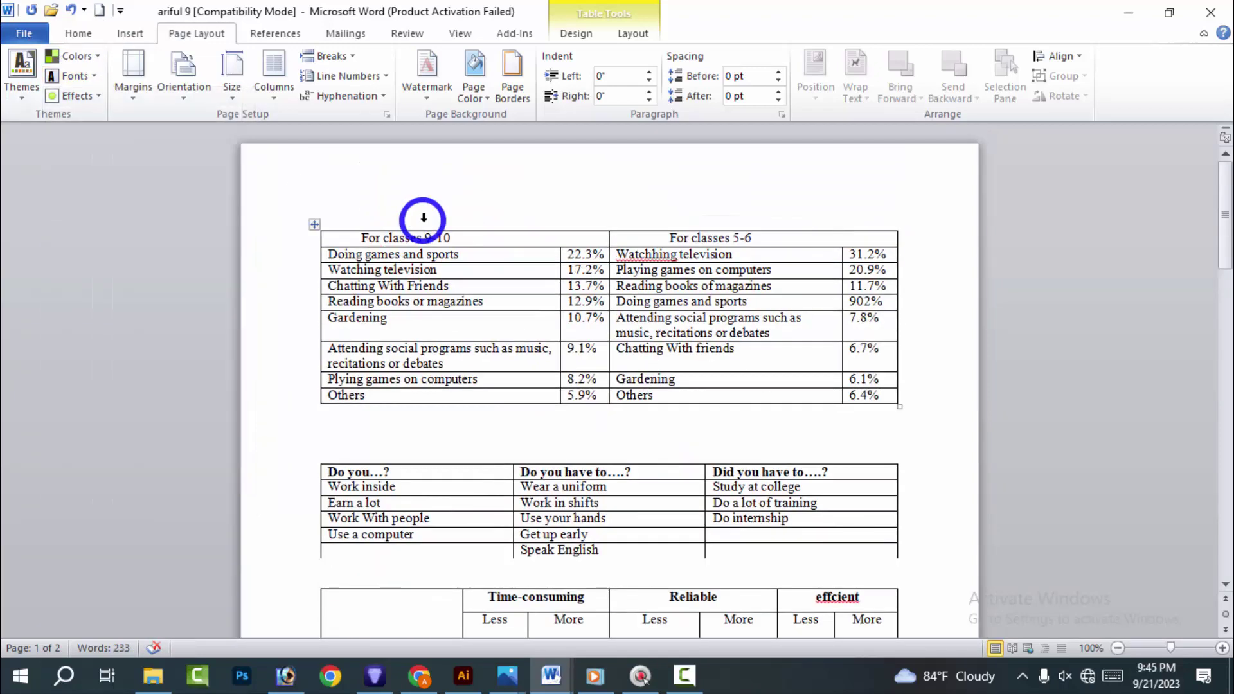
click(412, 243)
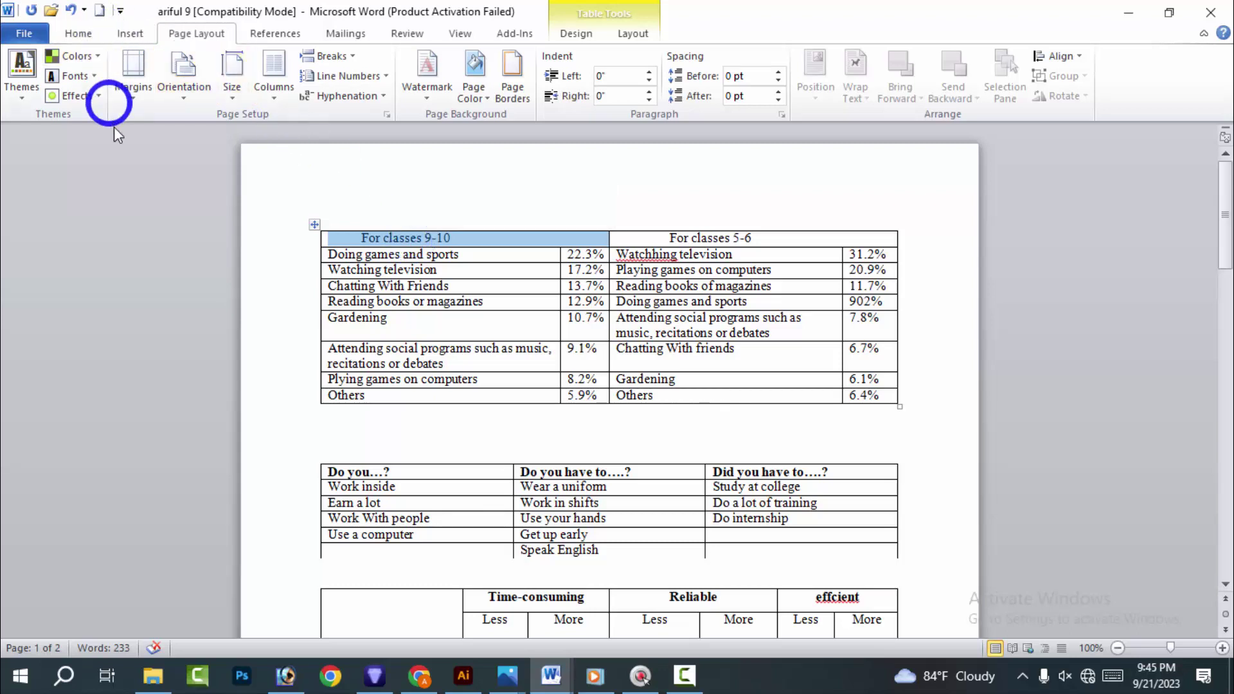
Browse the theme fonts and themes galleries again, keep Times New Roman, and return to Home
click(80, 83)
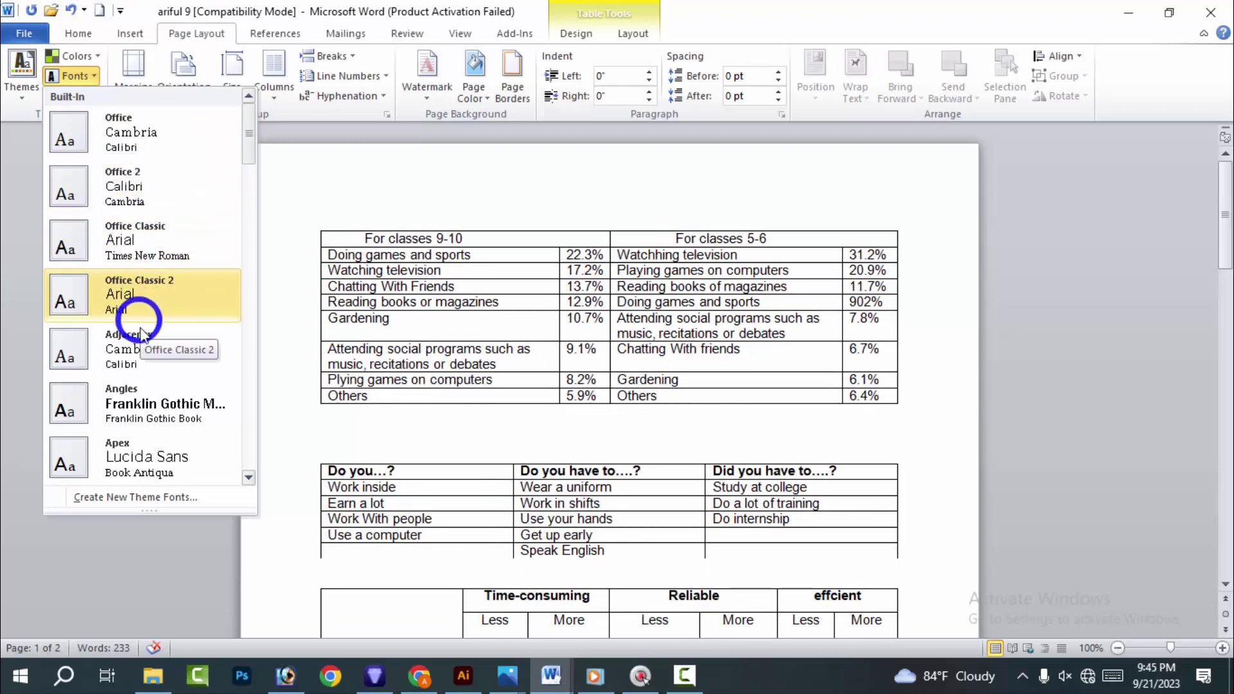
scroll(156, 405, down, 4)
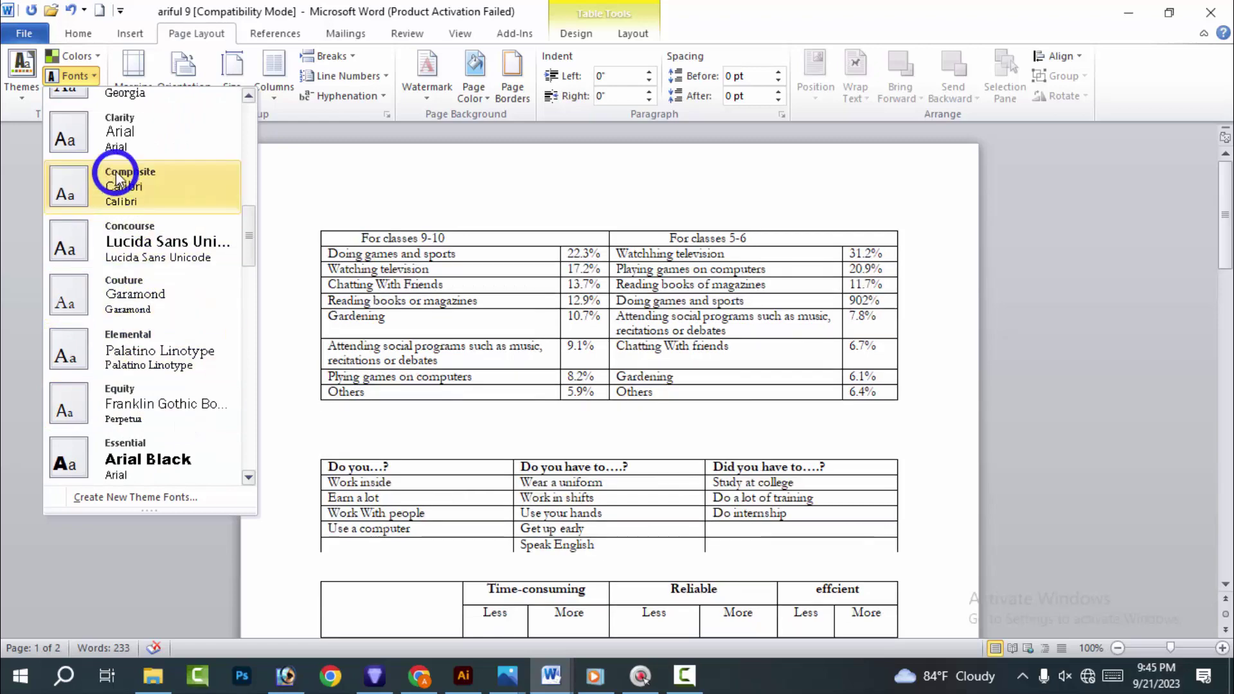
scroll(116, 171, up, 2)
click(23, 74)
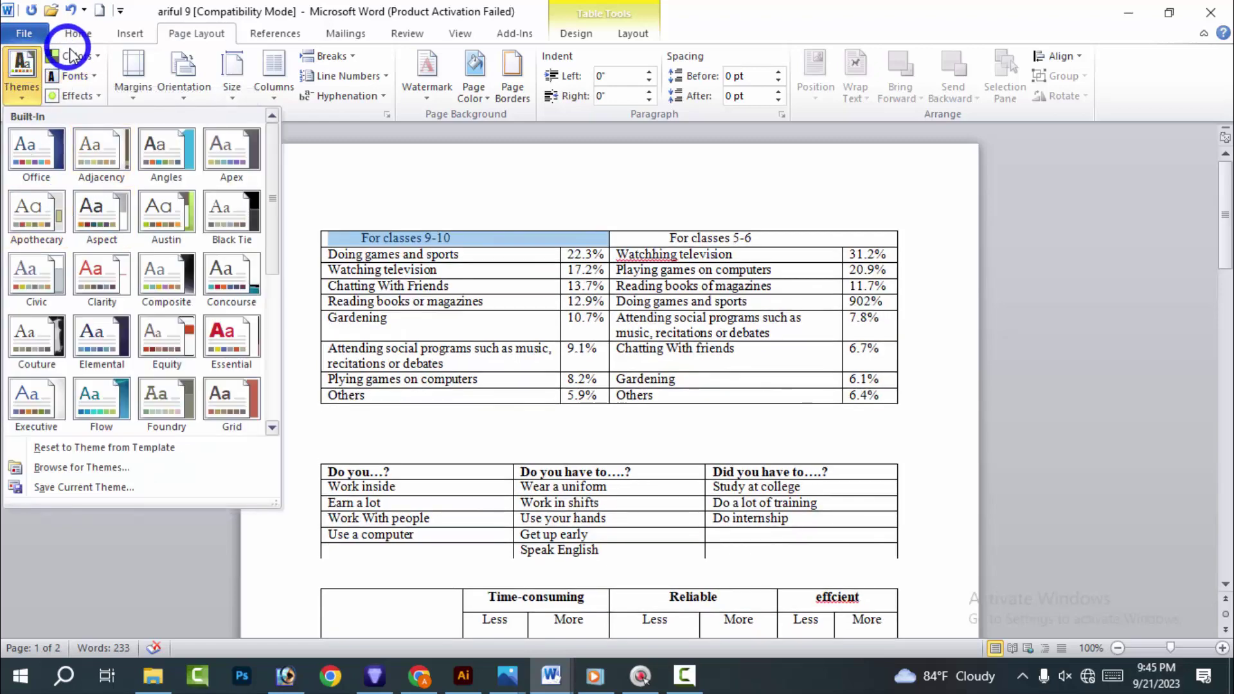
click(93, 76)
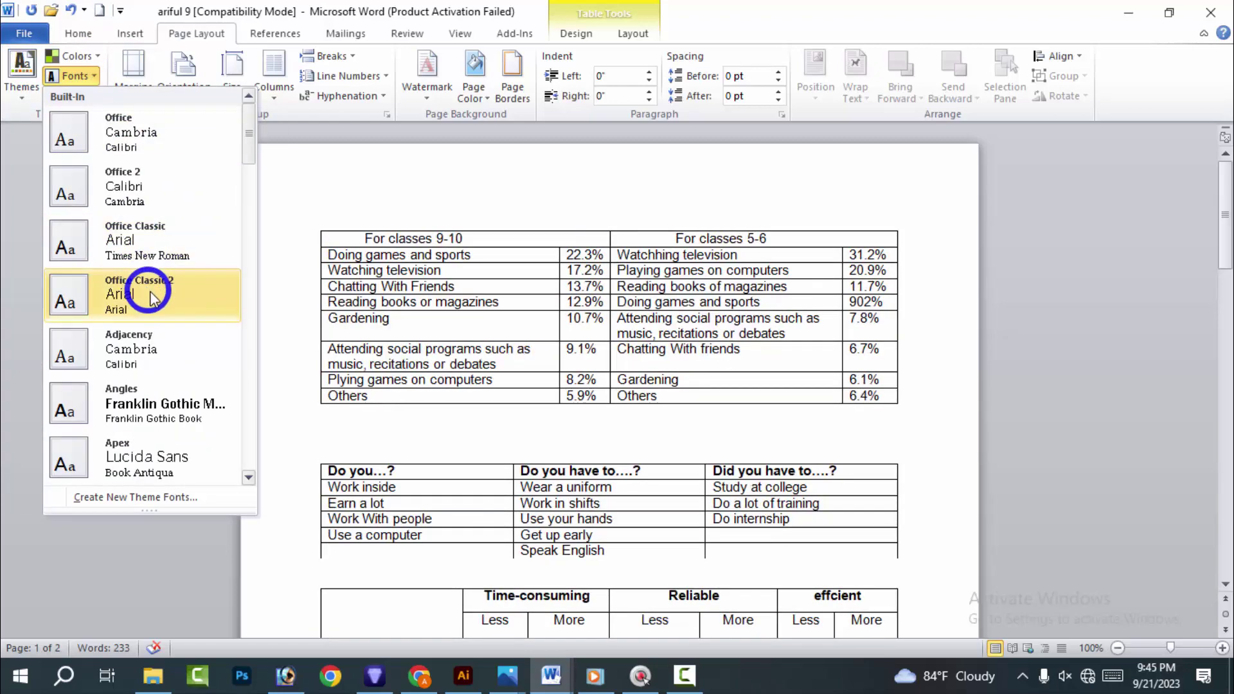
scroll(144, 315, down, 5)
scroll(145, 315, down, 3)
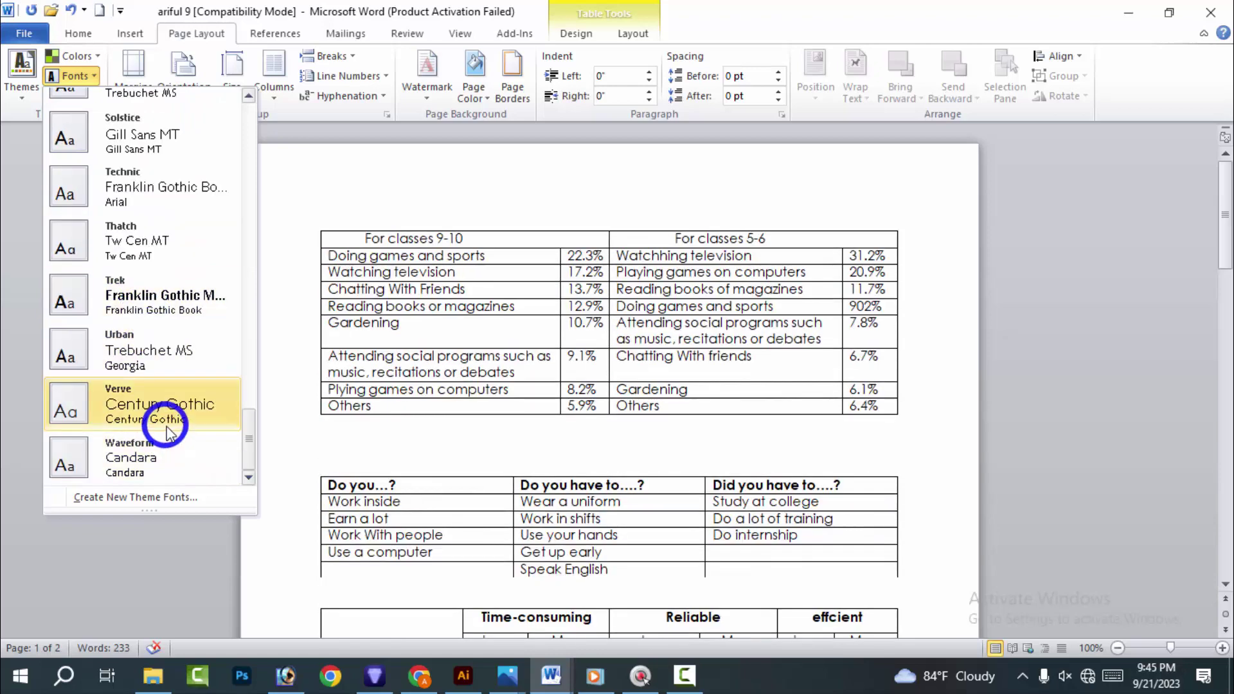
click(267, 192)
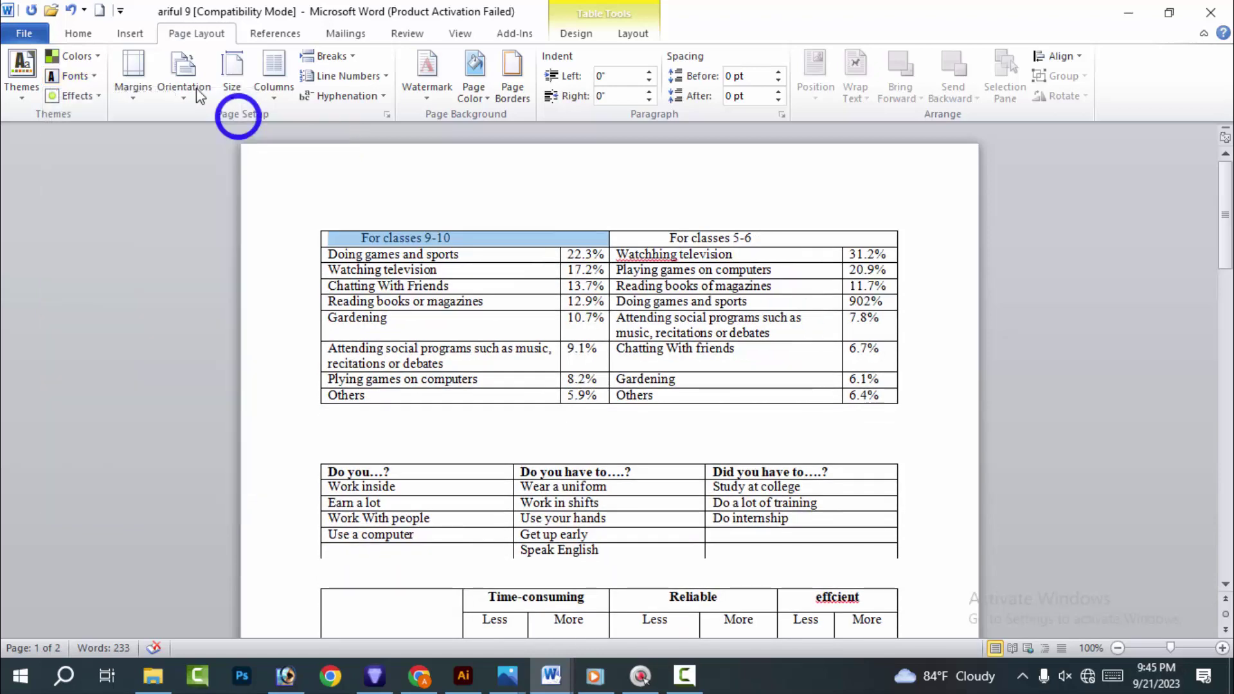
click(80, 33)
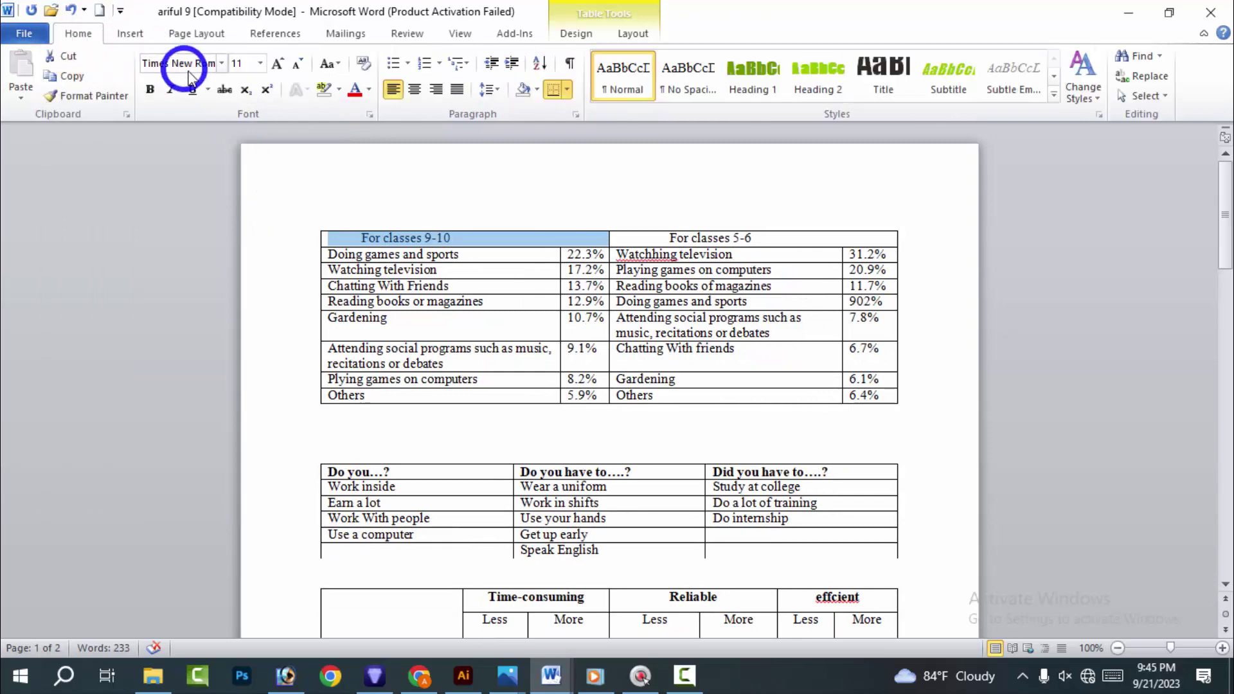
click(222, 64)
scroll(212, 302, down, 3)
scroll(212, 290, down, 5)
scroll(218, 290, down, 6)
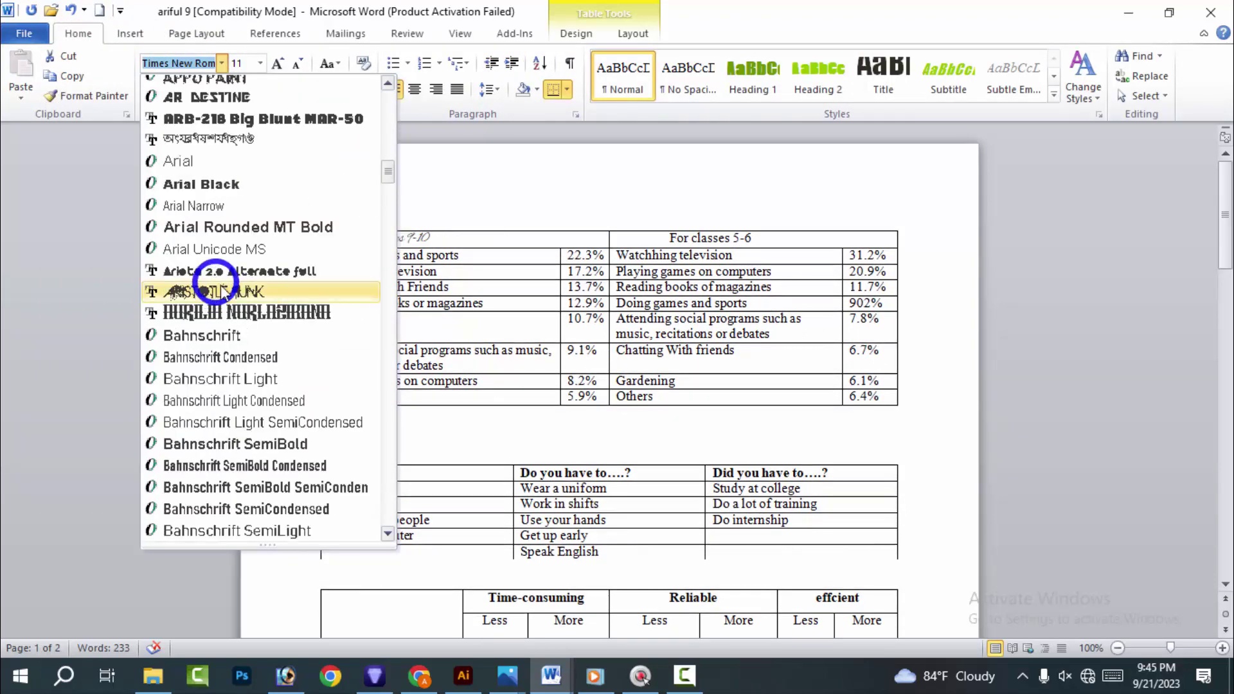
scroll(222, 293, down, 7)
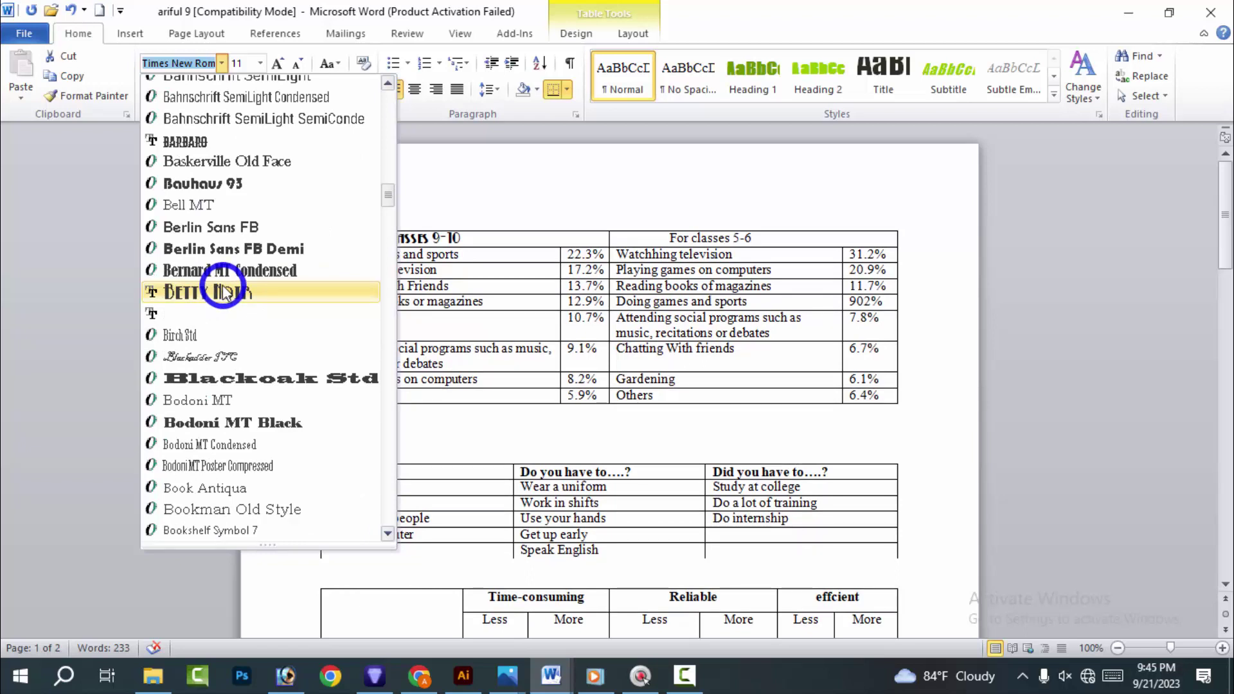
click(498, 184)
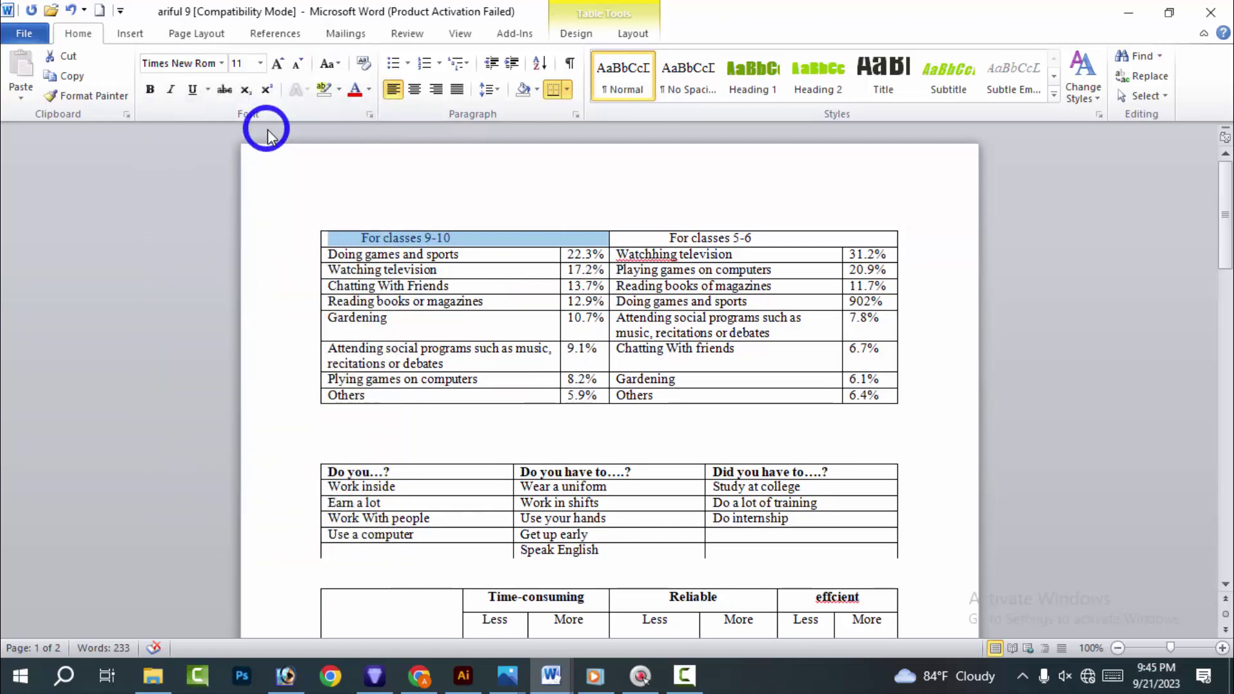
click(419, 196)
scroll(732, 260, down, 2)
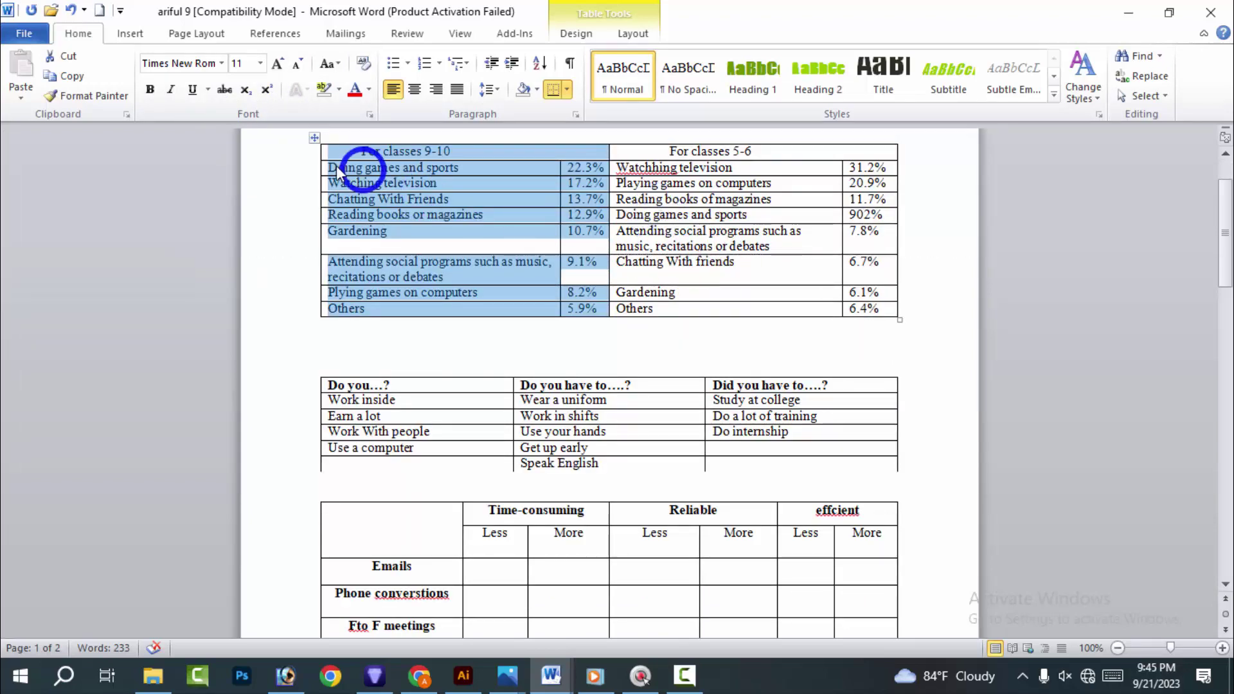
Apply the Opulent theme fonts so the survey tables switch to Trebuchet MS
scroll(358, 165, up, 2)
click(126, 35)
click(196, 34)
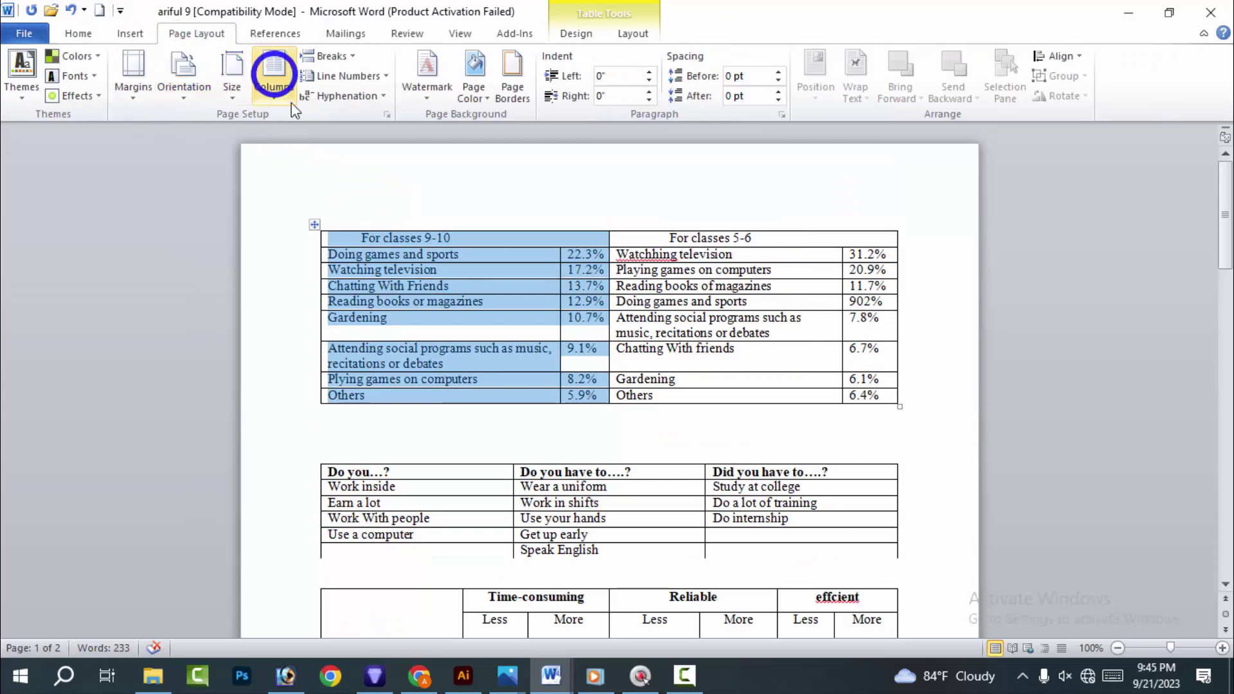
click(85, 77)
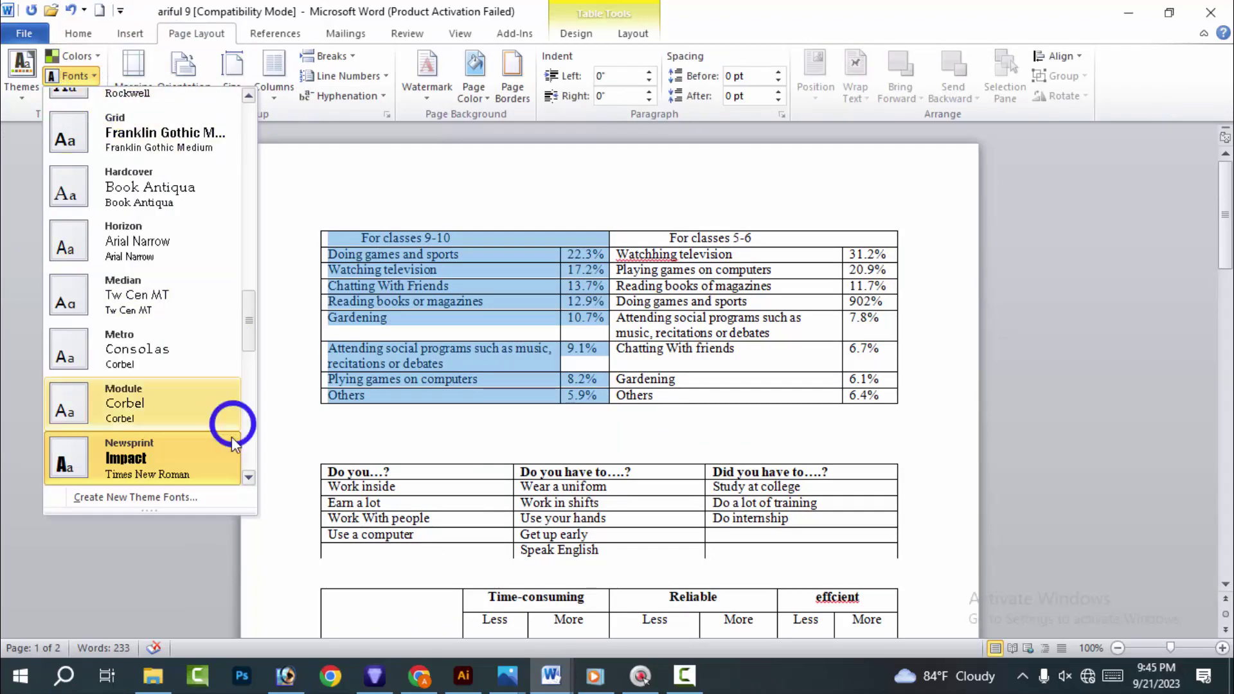
scroll(206, 418, down, 3)
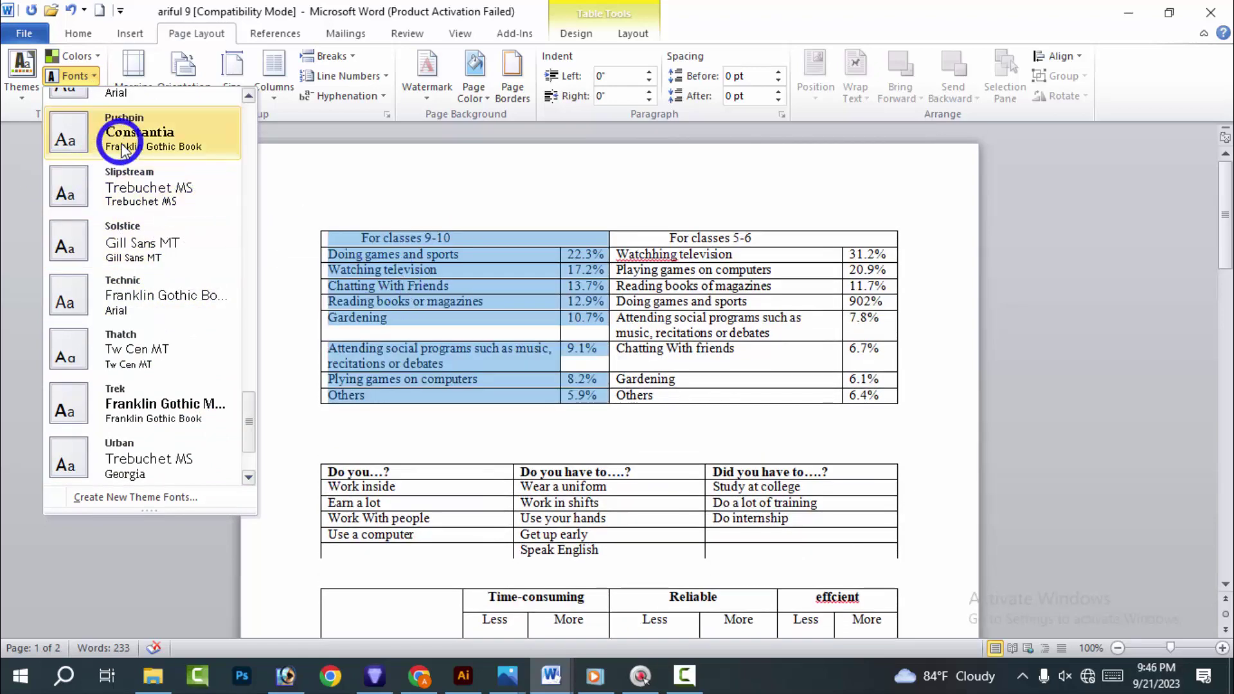
scroll(122, 129, up, 3)
click(148, 205)
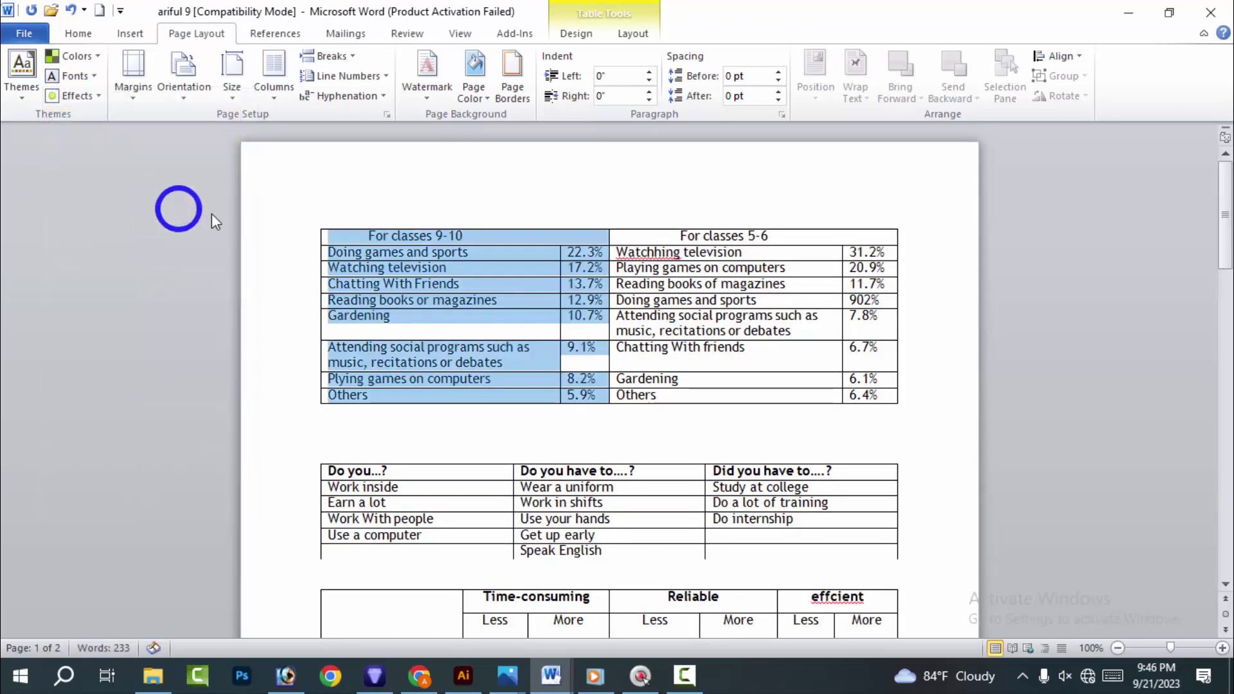
click(662, 287)
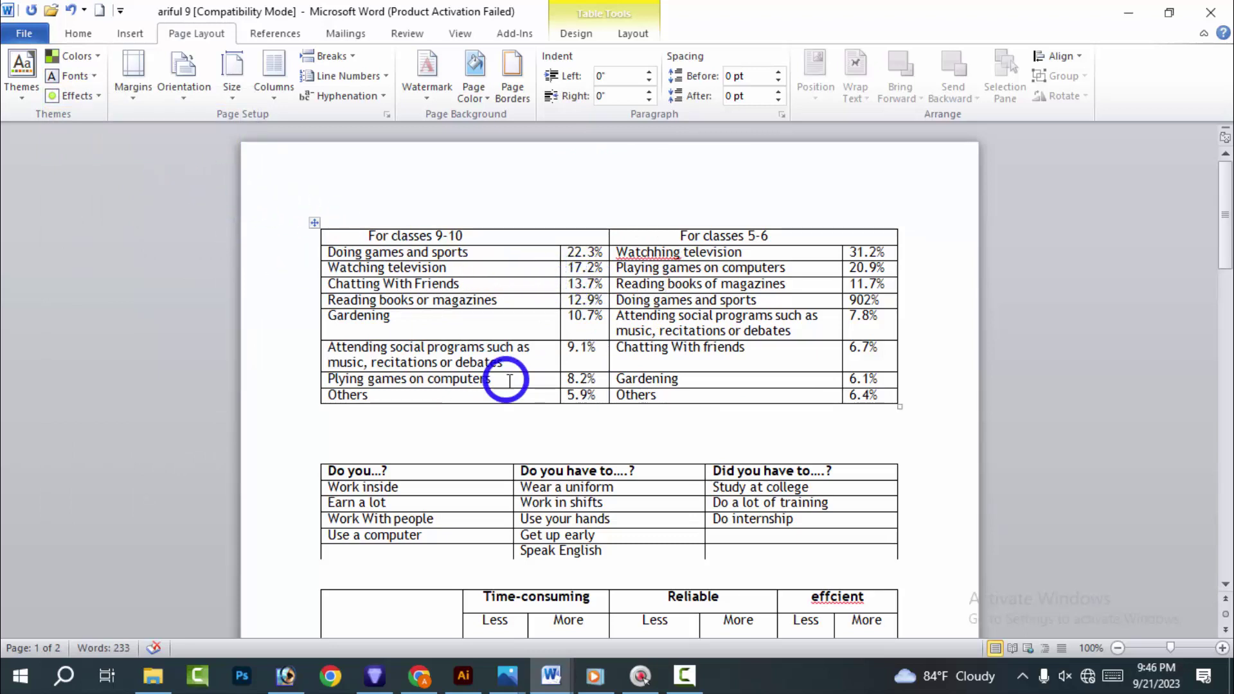
Reopen the theme fonts list to browse, then close it without changes
click(70, 76)
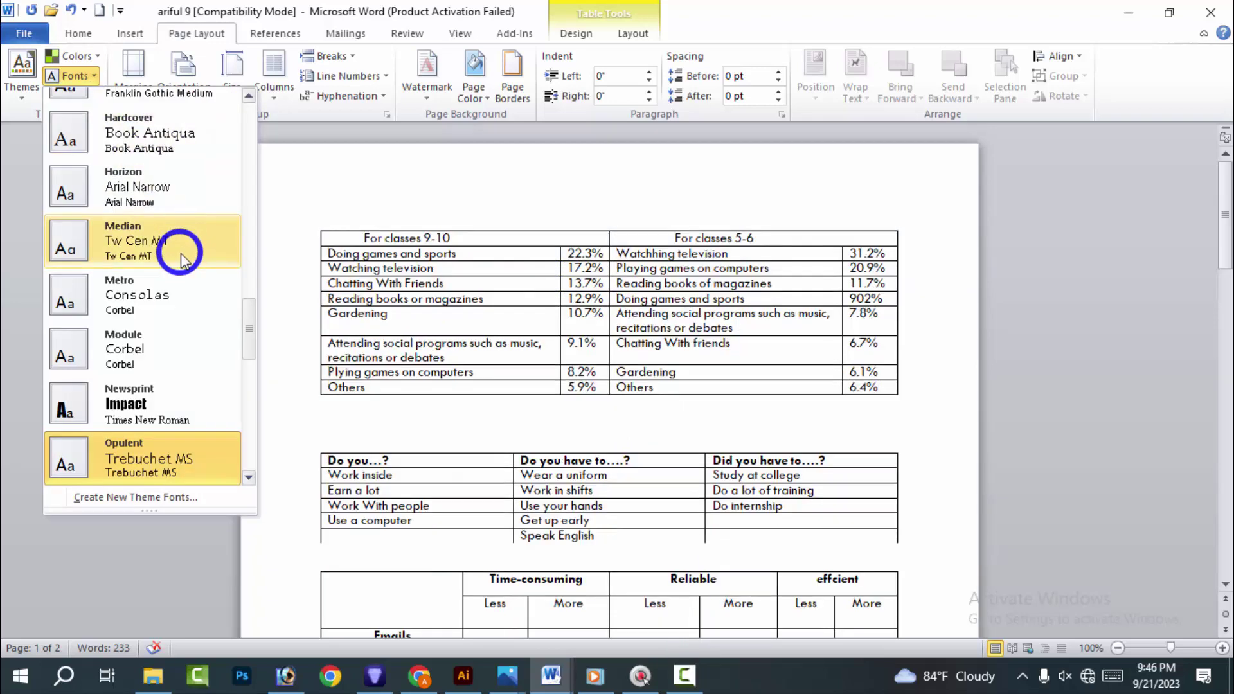
scroll(138, 254, up, 3)
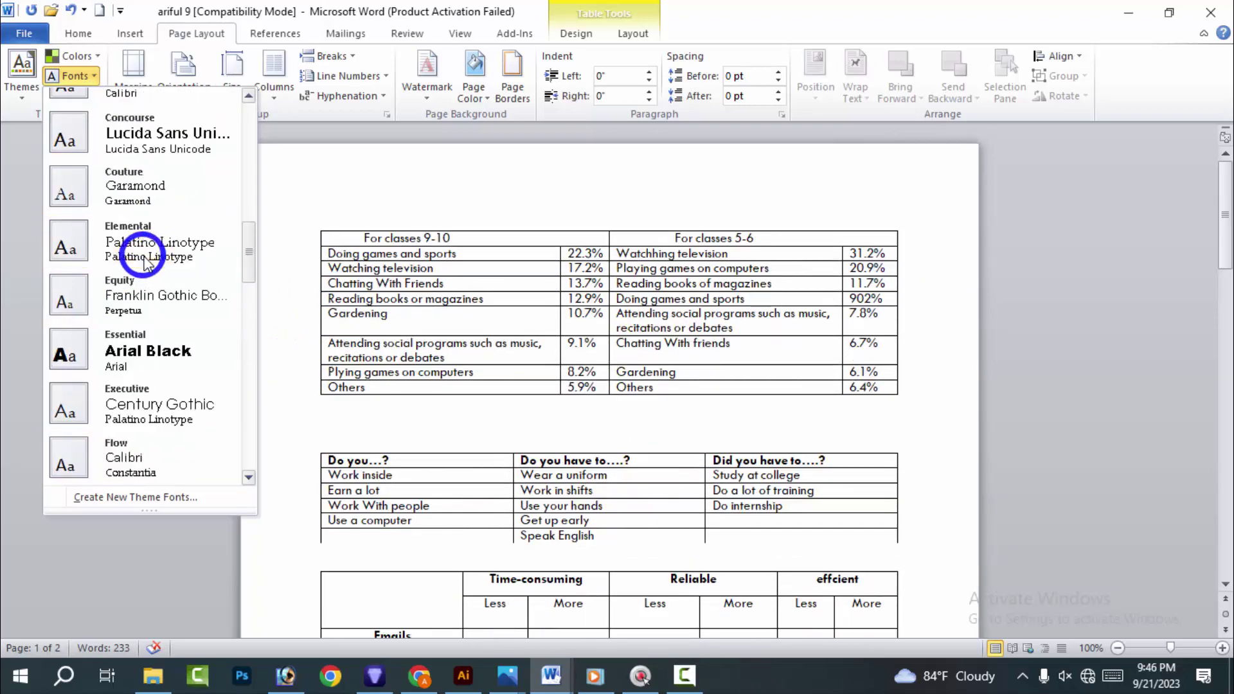
scroll(145, 257, up, 5)
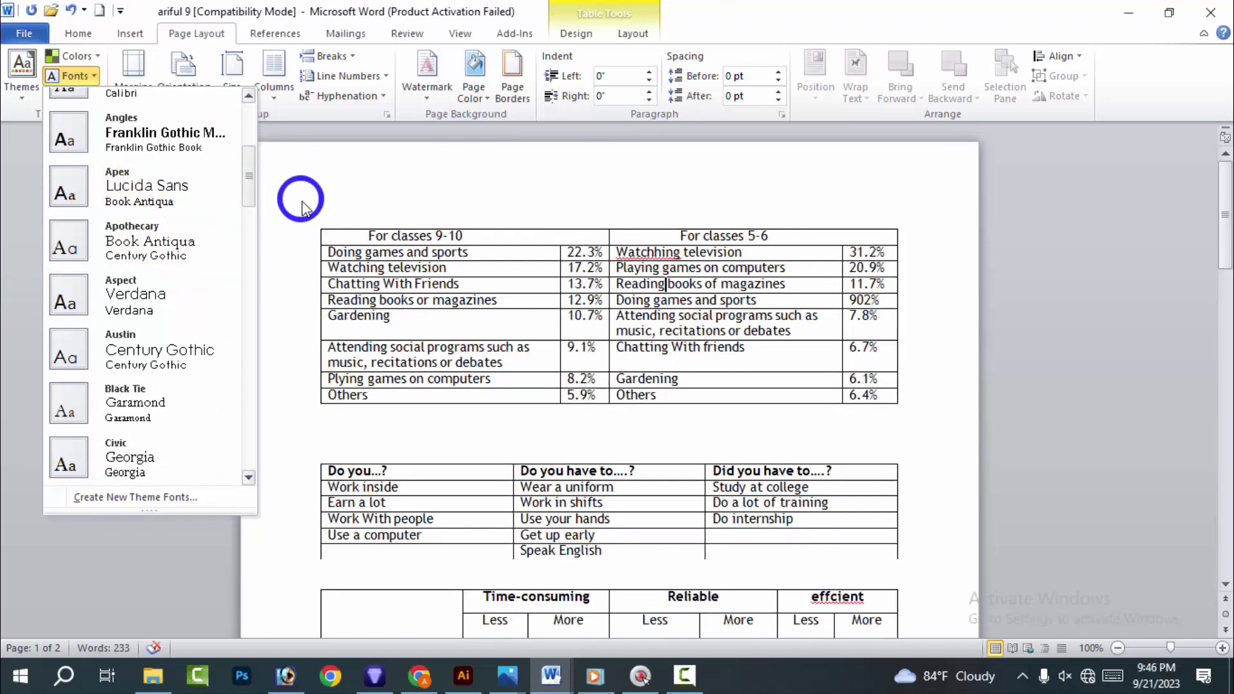
click(262, 198)
Pick the SutonnyOMJ font from the Home font list
click(74, 34)
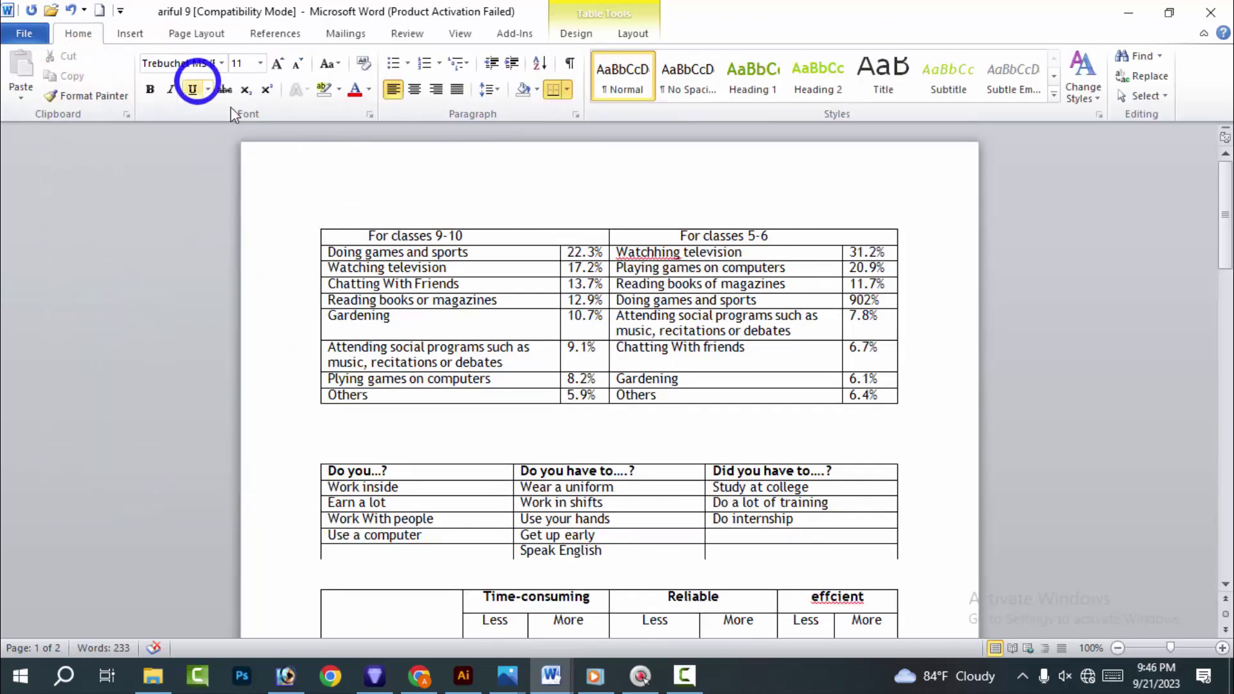
click(221, 63)
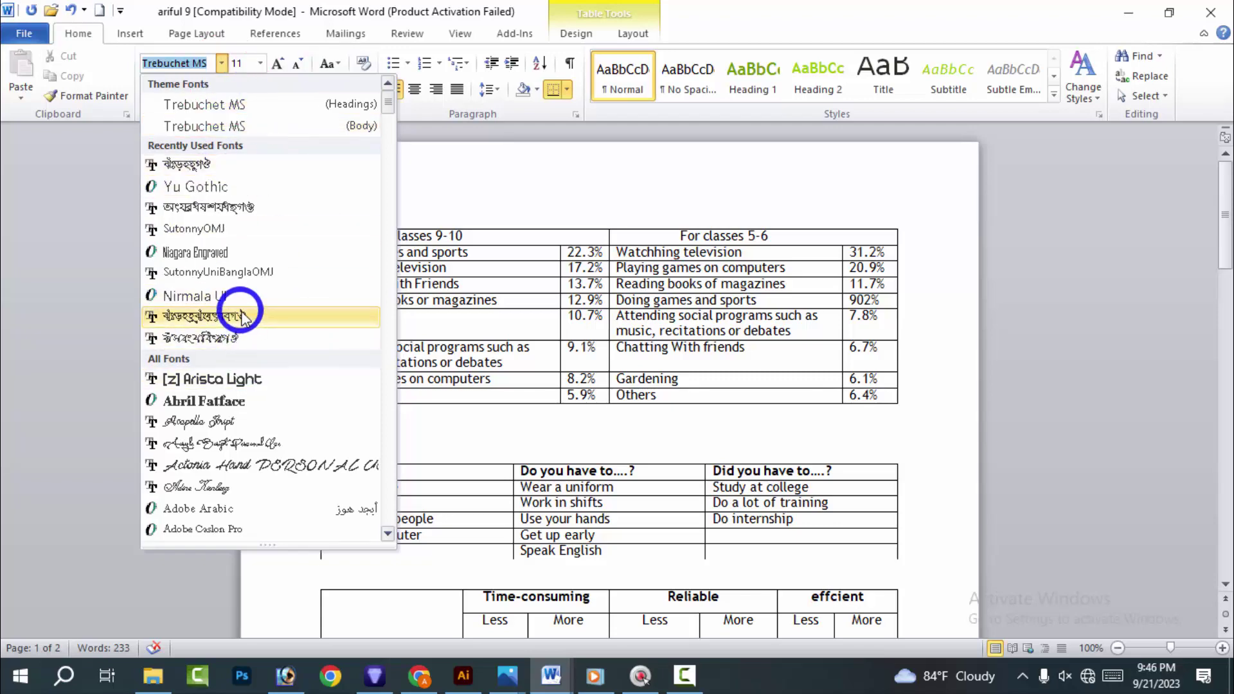
click(260, 230)
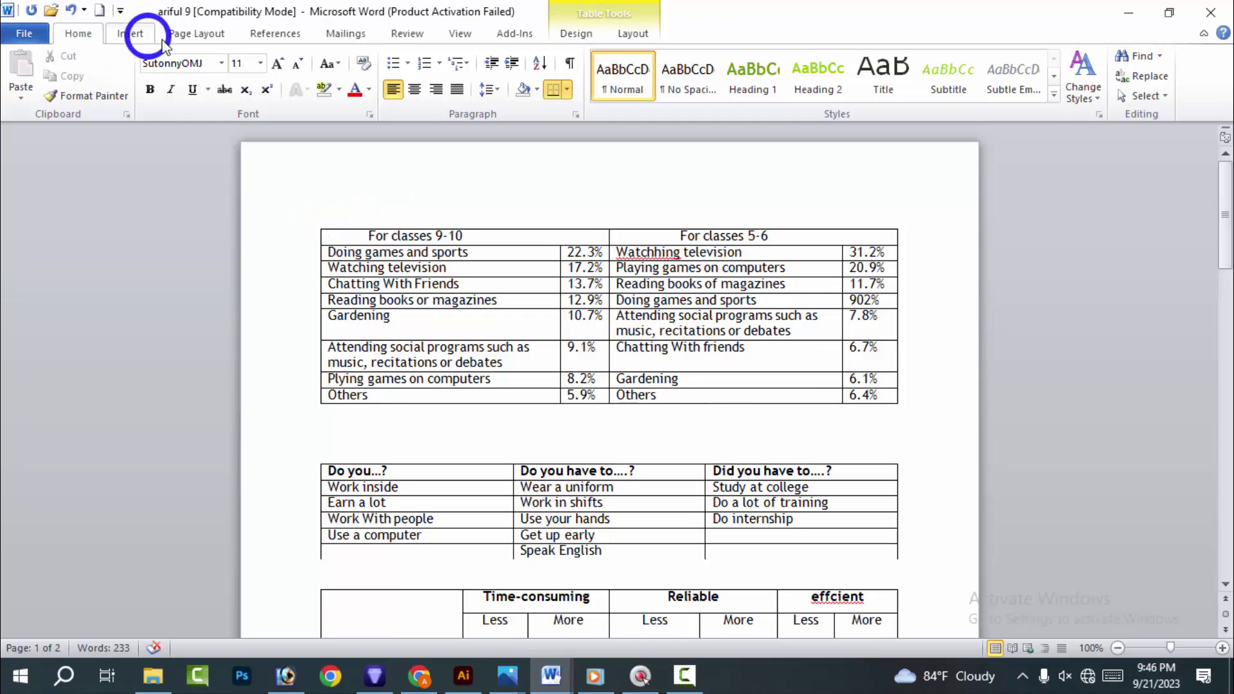
Choose the Adjacency theme, click into the first table, and open the Effects list
click(183, 34)
click(76, 79)
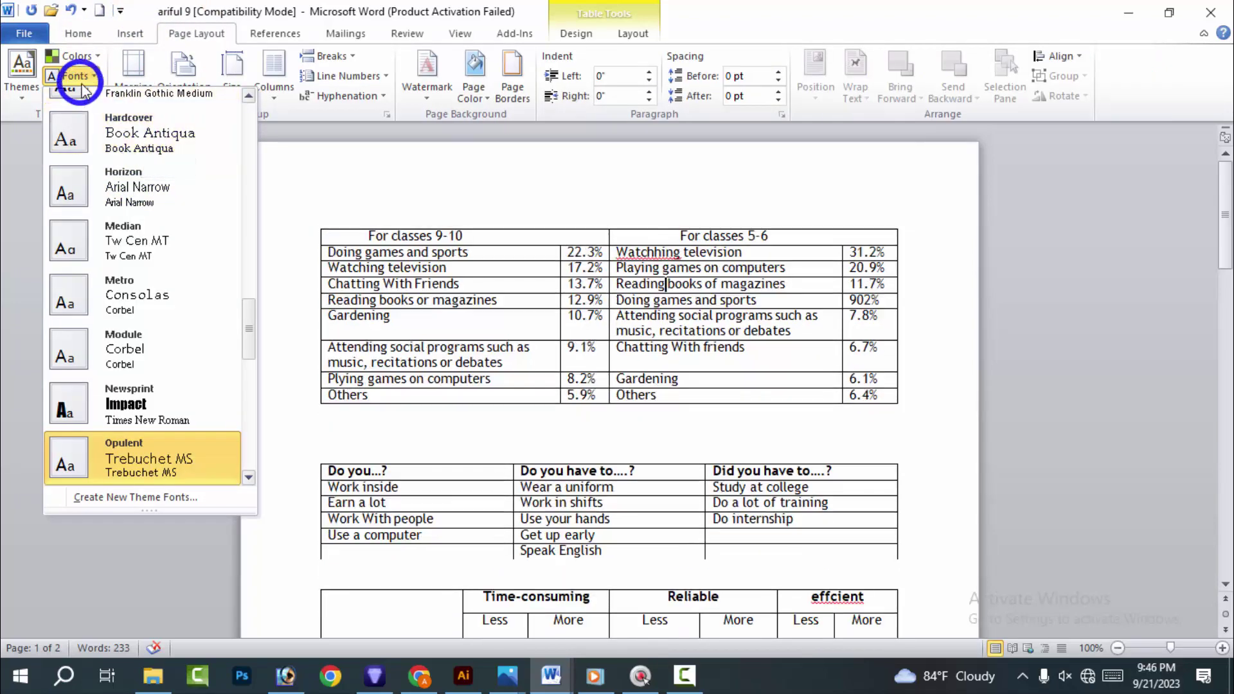
click(76, 76)
click(18, 69)
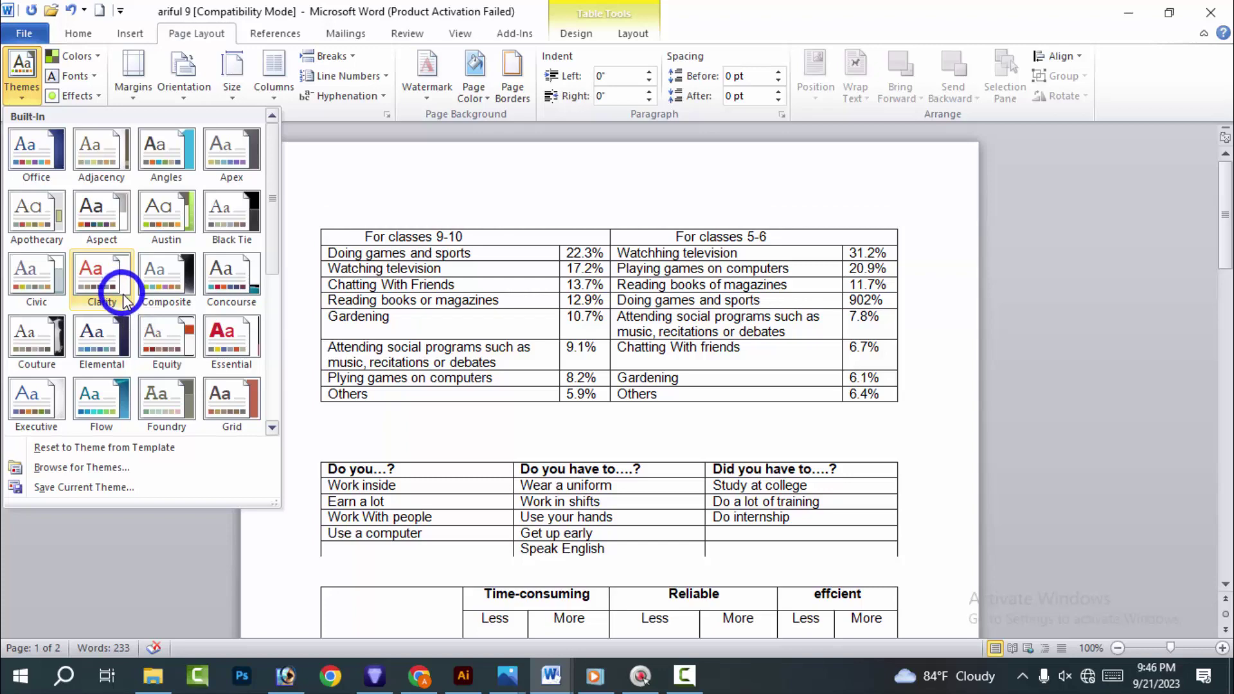
click(94, 168)
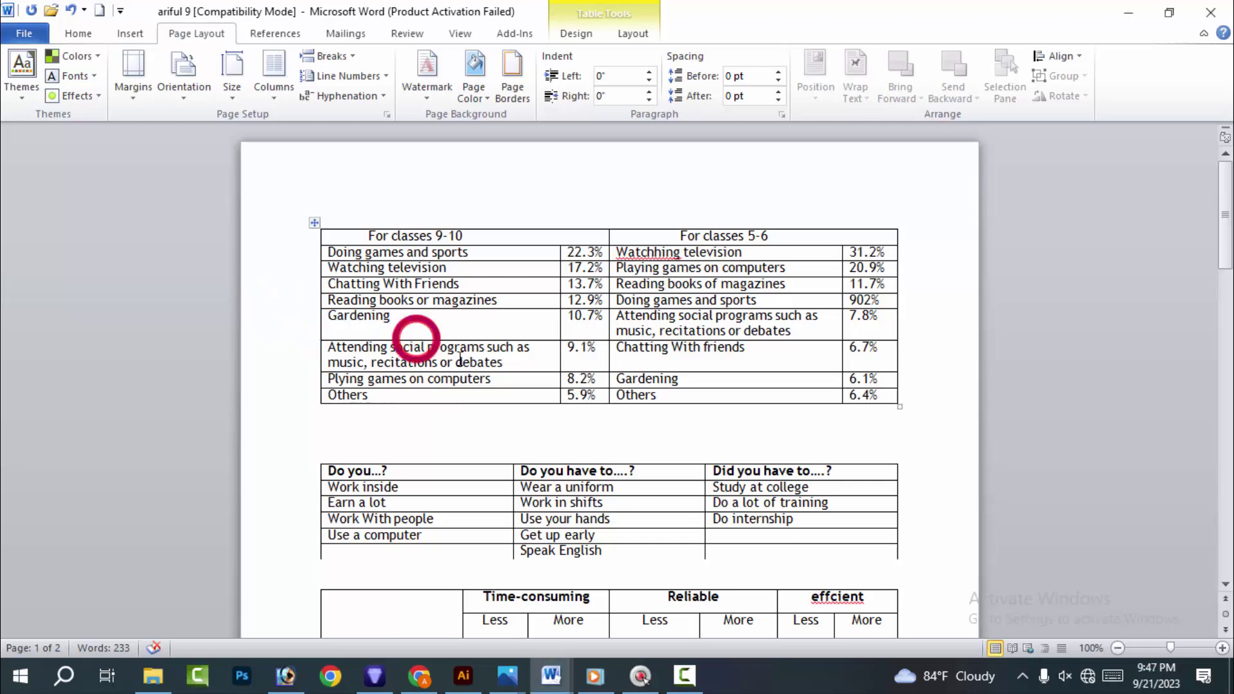
click(667, 283)
click(88, 103)
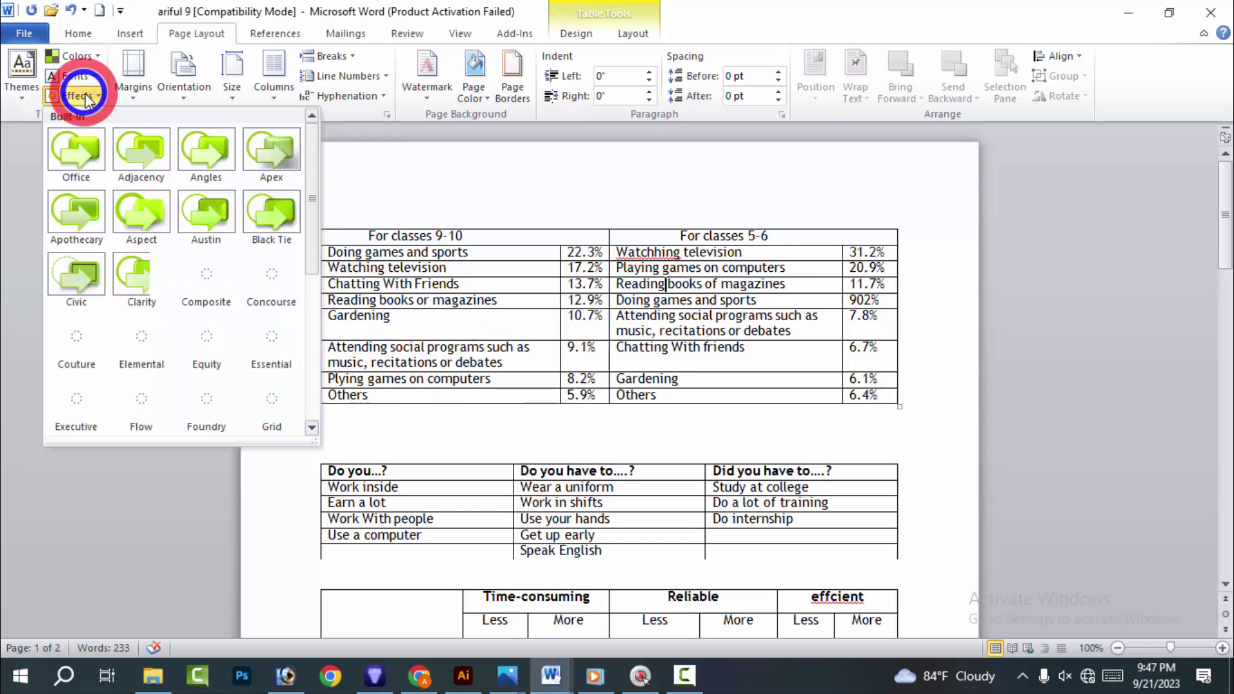
click(143, 155)
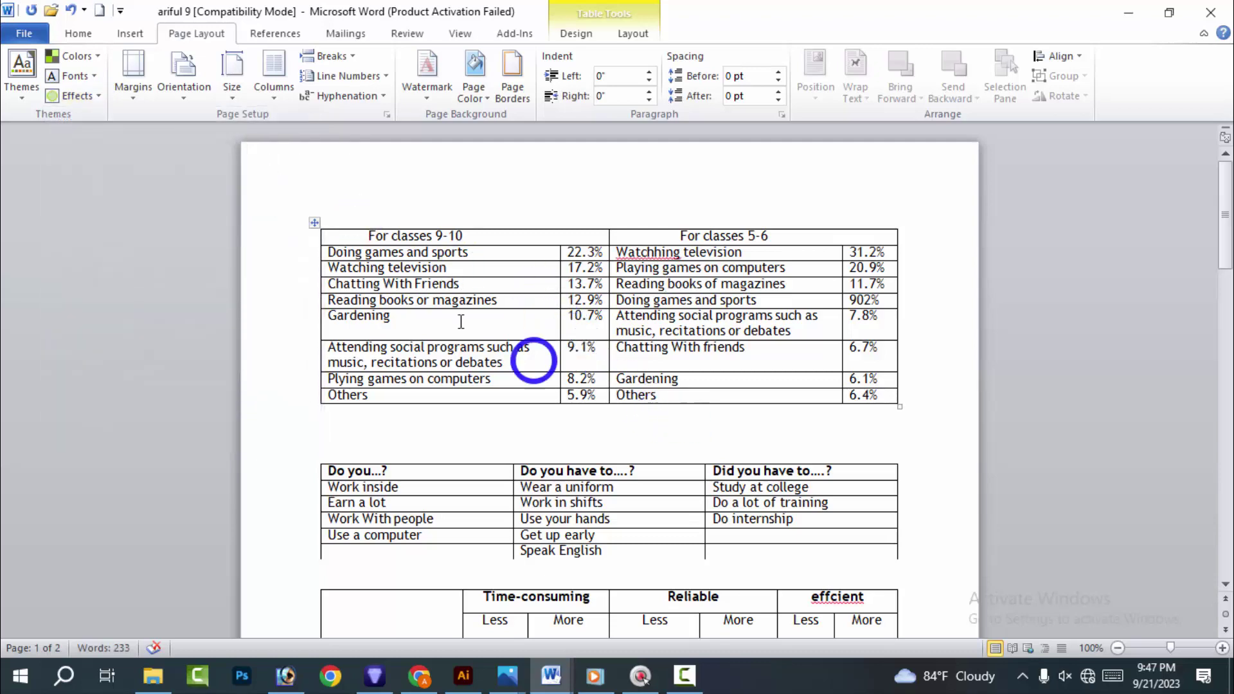
click(314, 224)
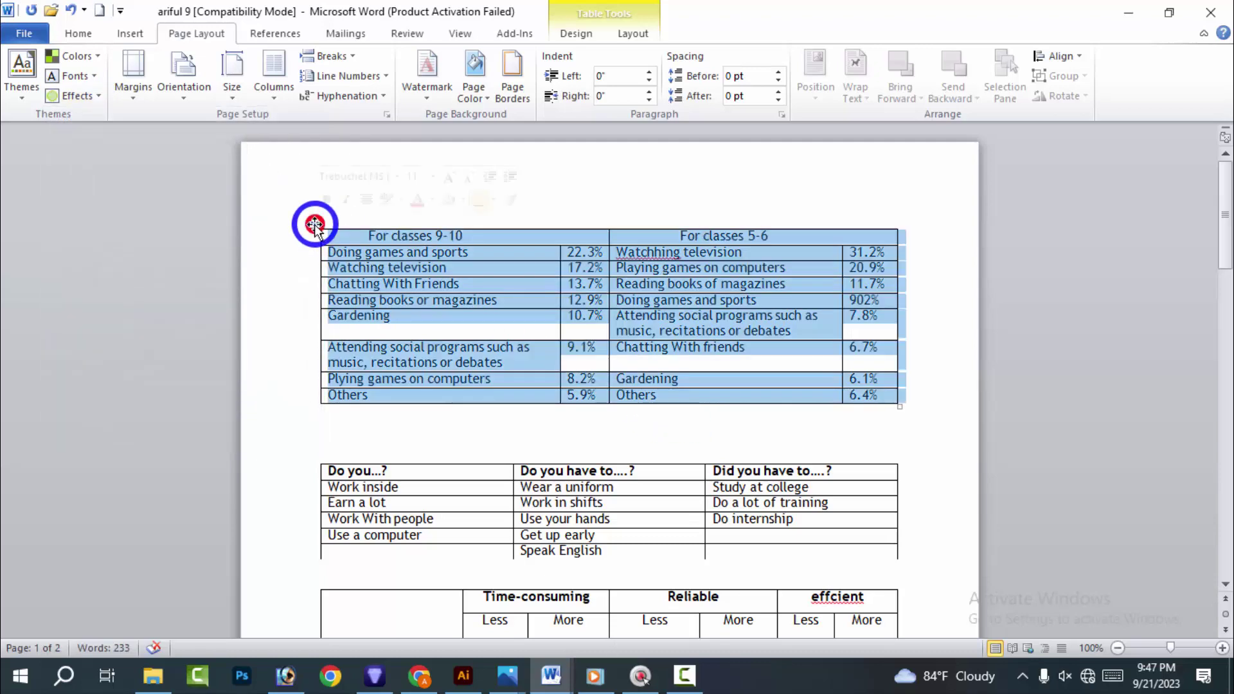
click(85, 98)
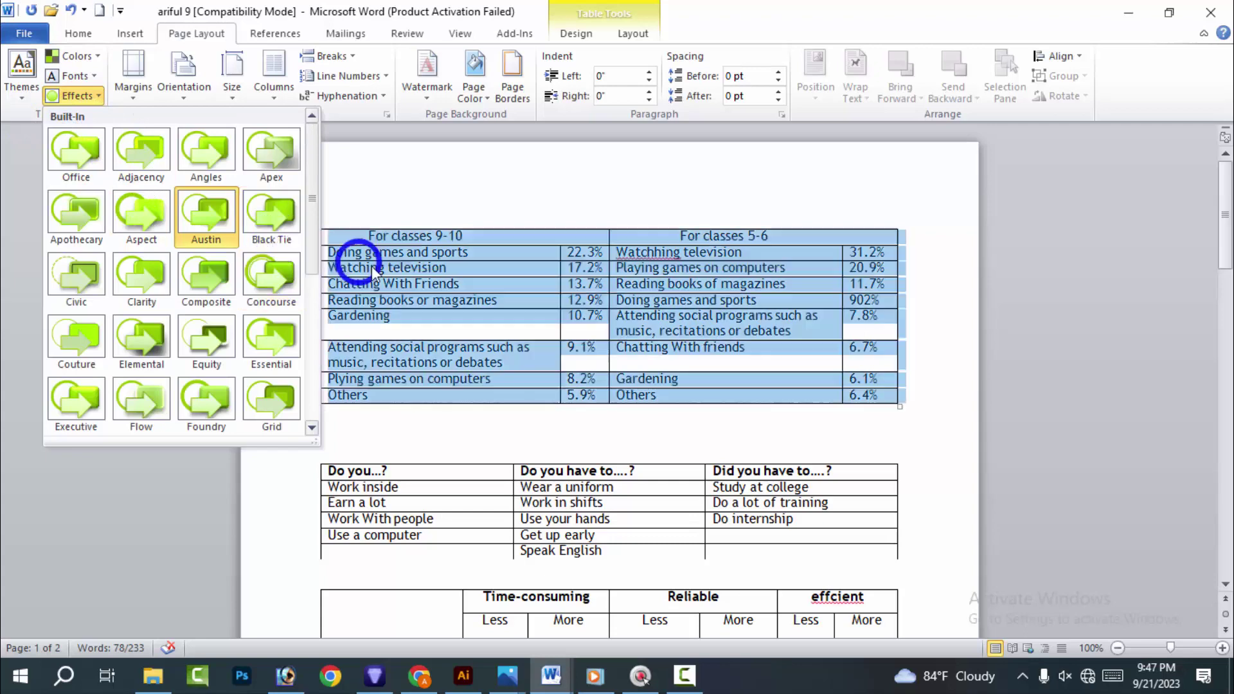
click(201, 217)
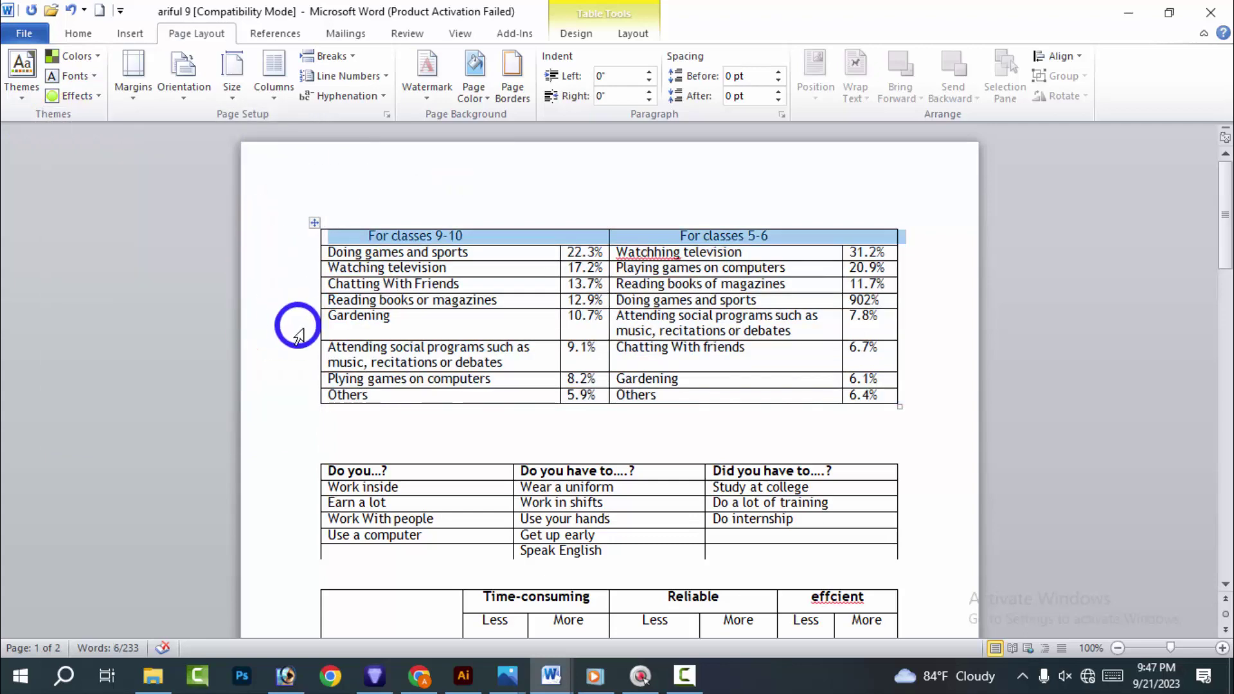
click(77, 96)
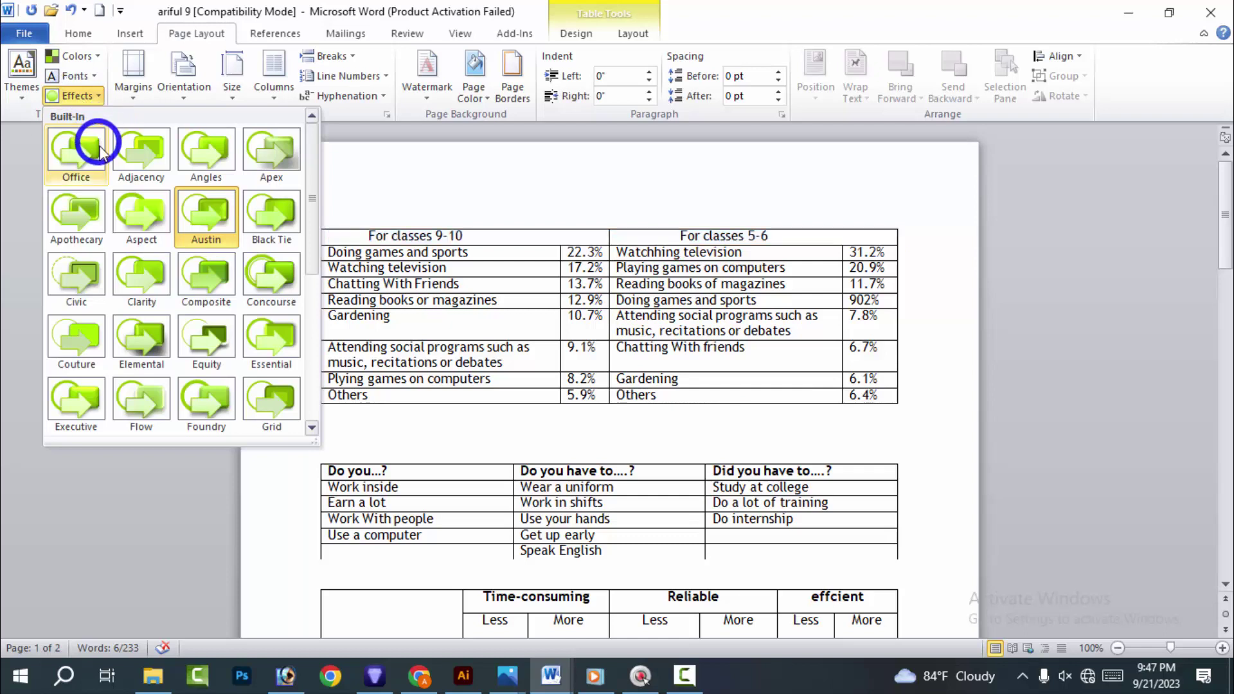
click(22, 164)
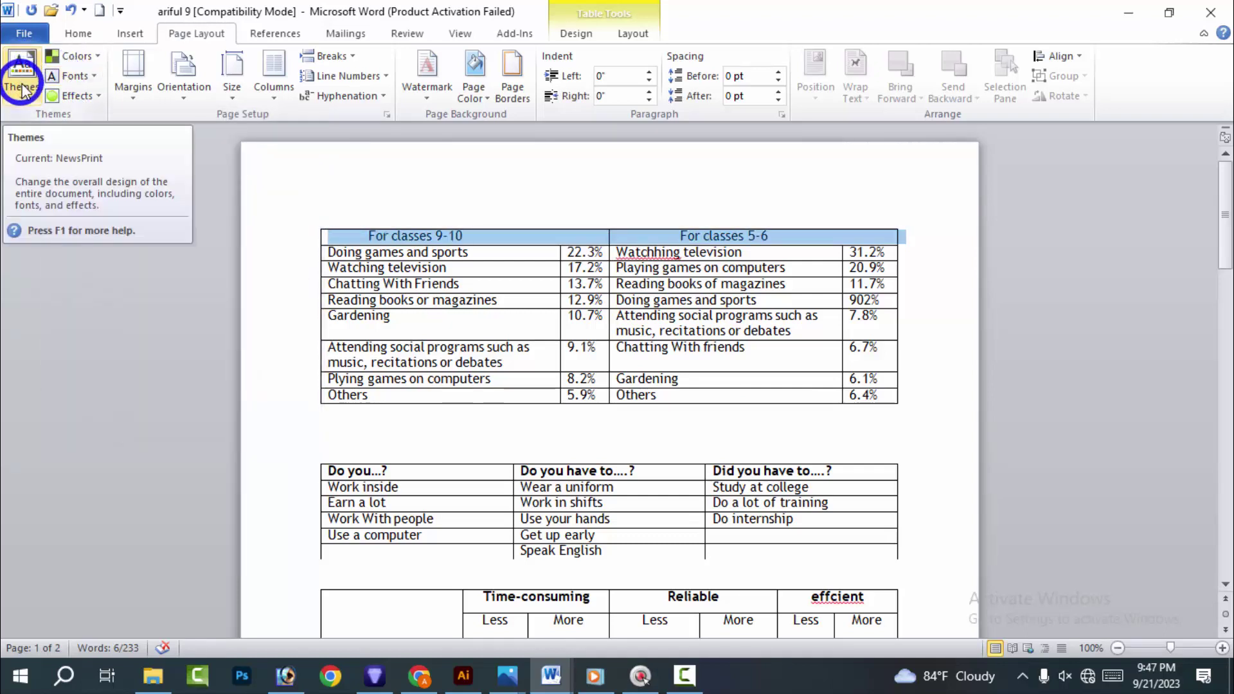
Select the Watching television and Chatting With Friends rows, then the whole first table, then deselect
scroll(455, 295, down, 3)
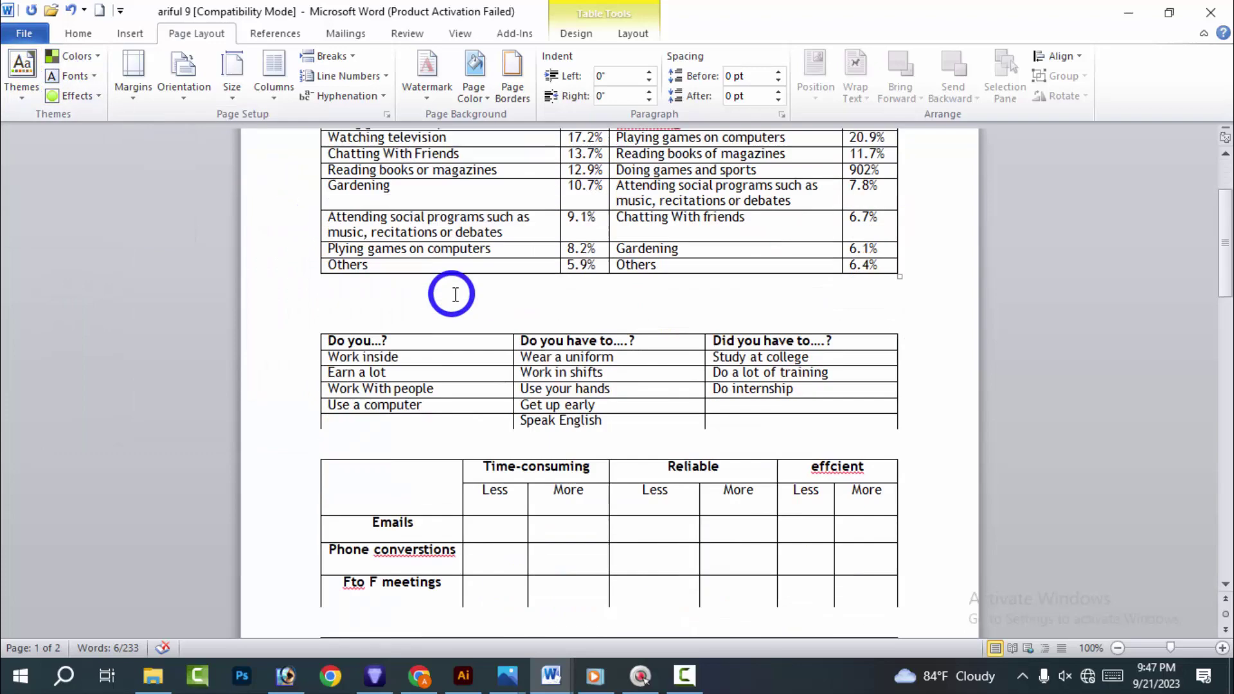
scroll(456, 295, up, 3)
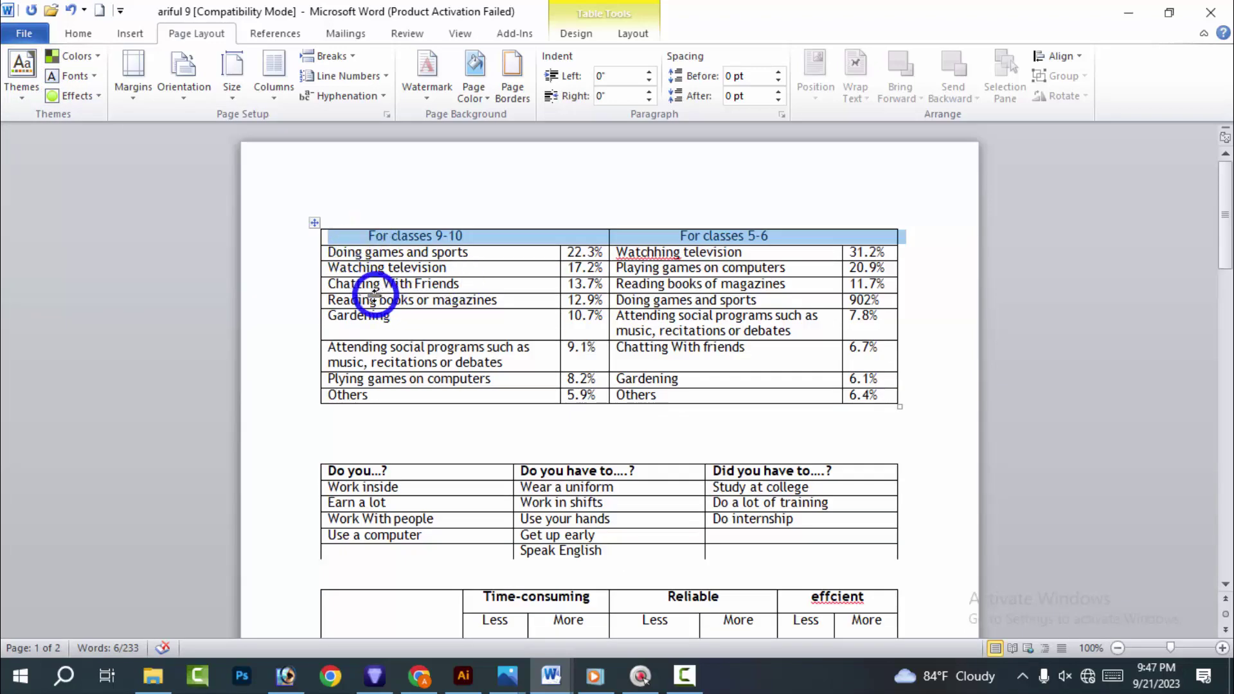
mouse_move(324, 285)
mouse_down()
mouse_move(606, 270)
mouse_move(524, 278)
mouse_up()
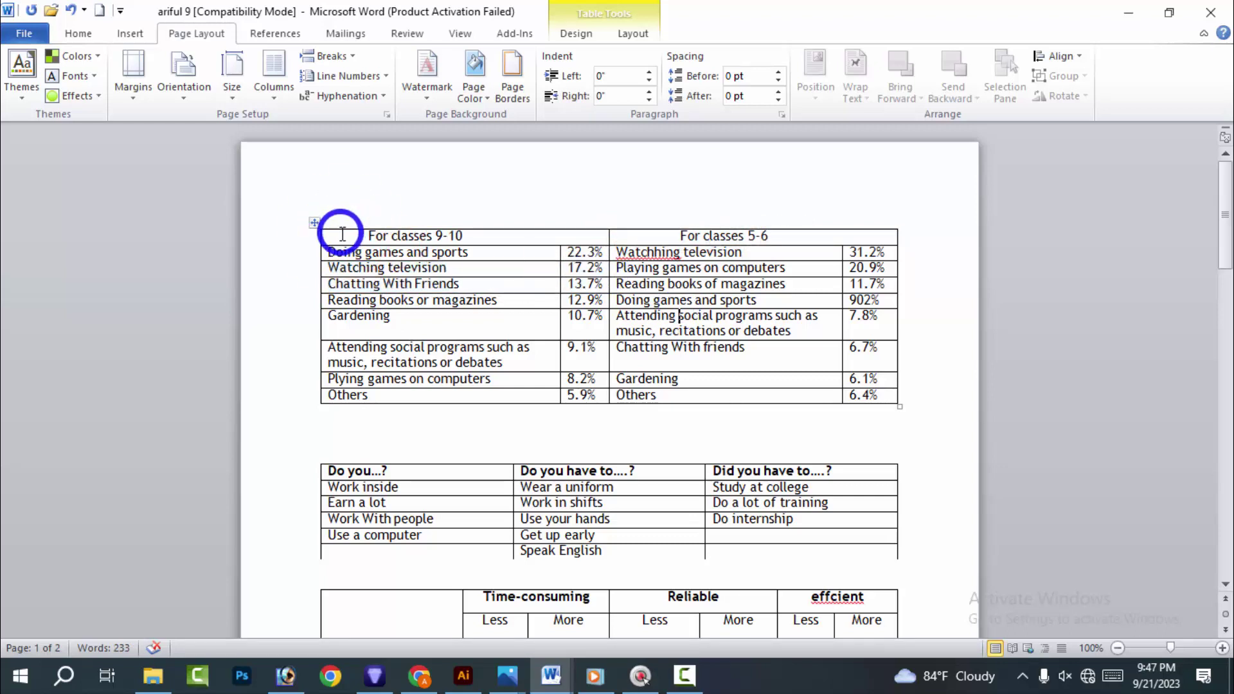
click(316, 221)
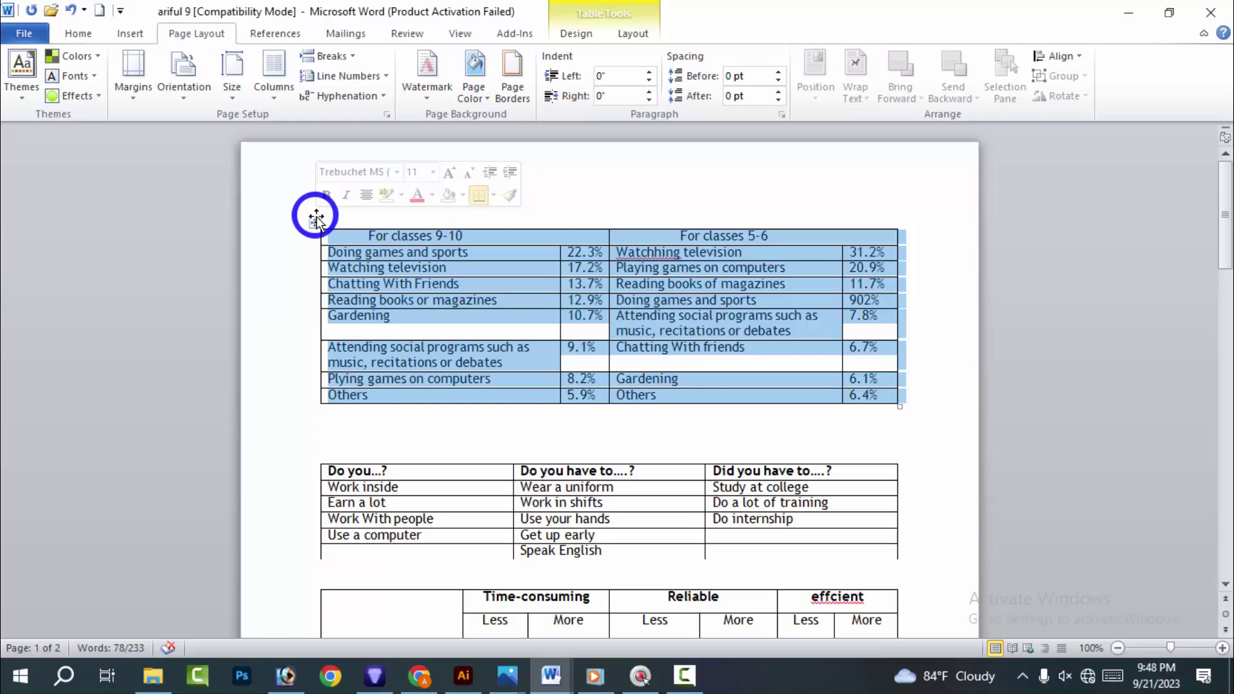
click(698, 502)
Select the membership table and its header row, and preview theme fonts without changing
scroll(697, 488, down, 5)
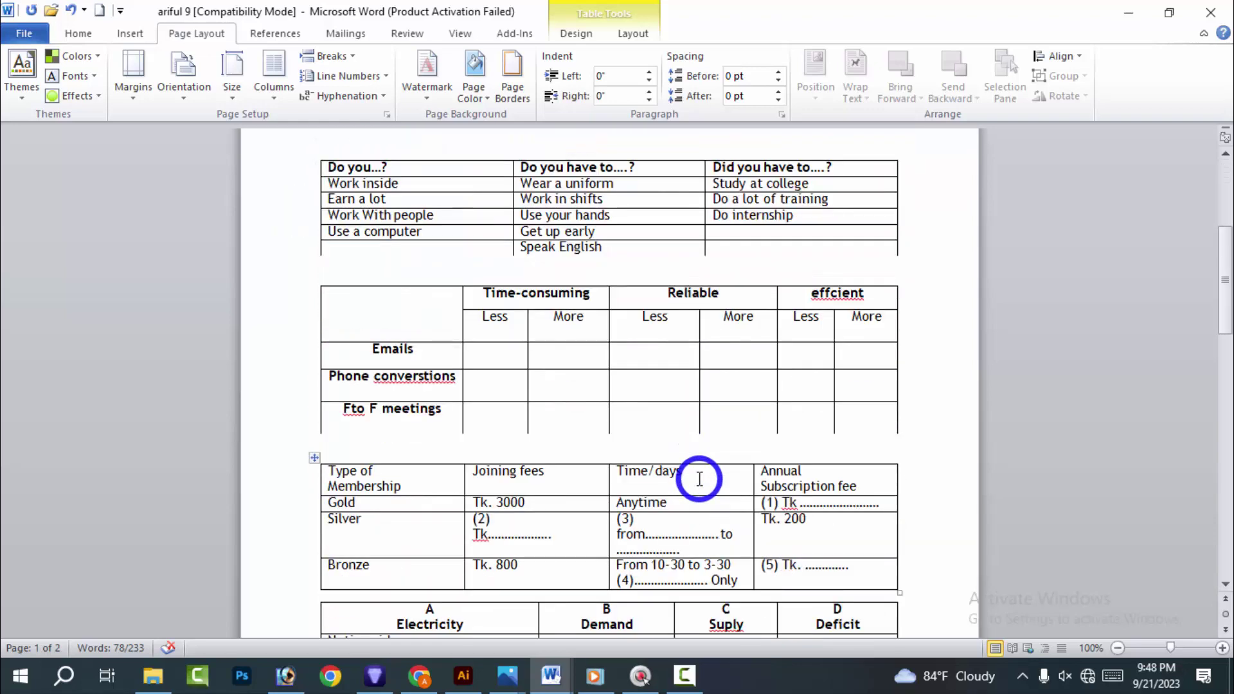
scroll(628, 441, down, 3)
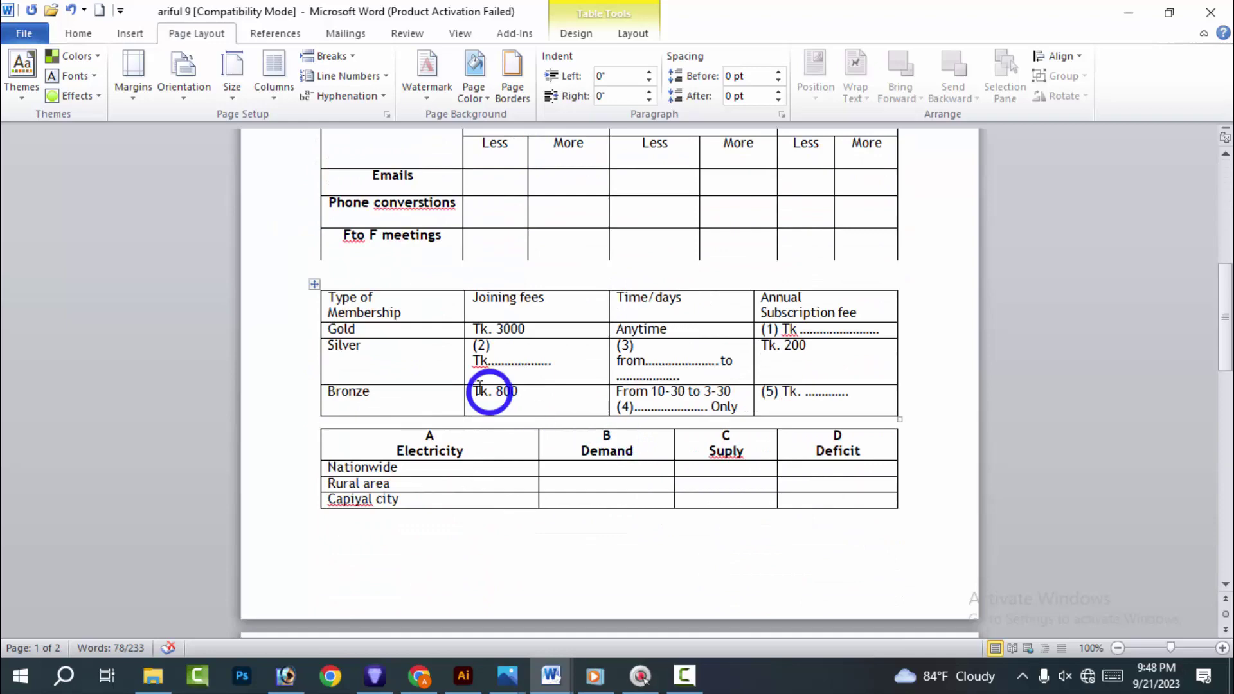
click(315, 285)
click(276, 297)
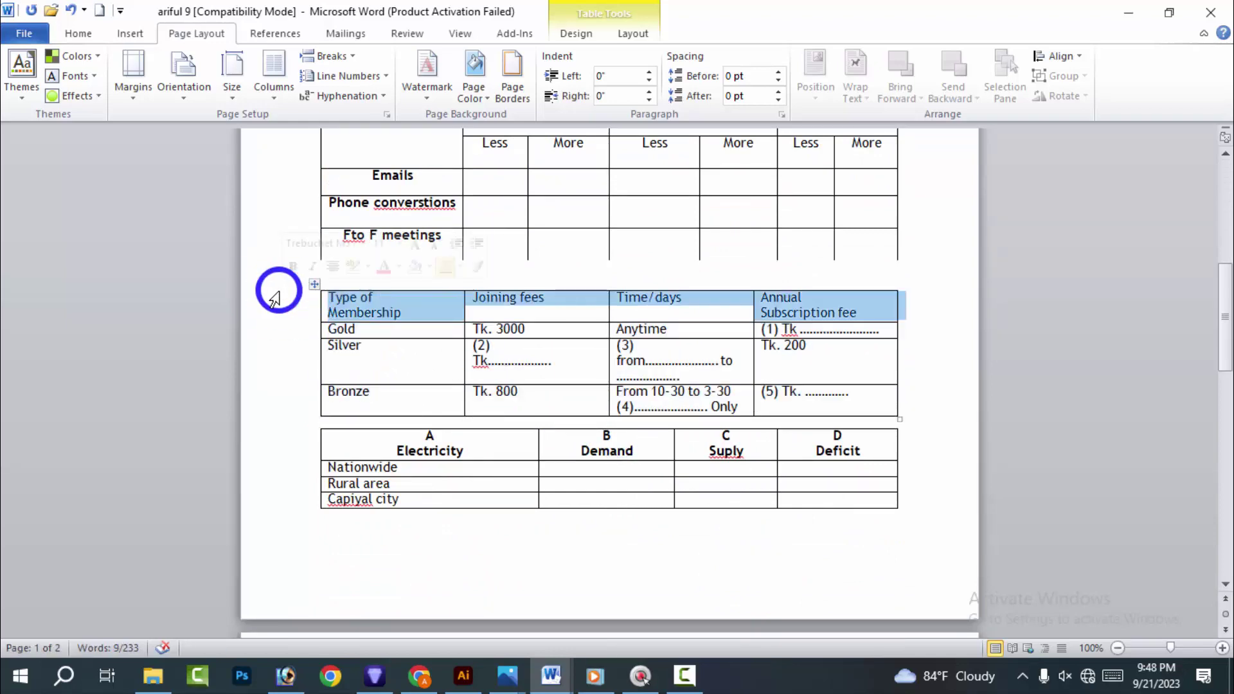
scroll(244, 276, up, 3)
click(73, 78)
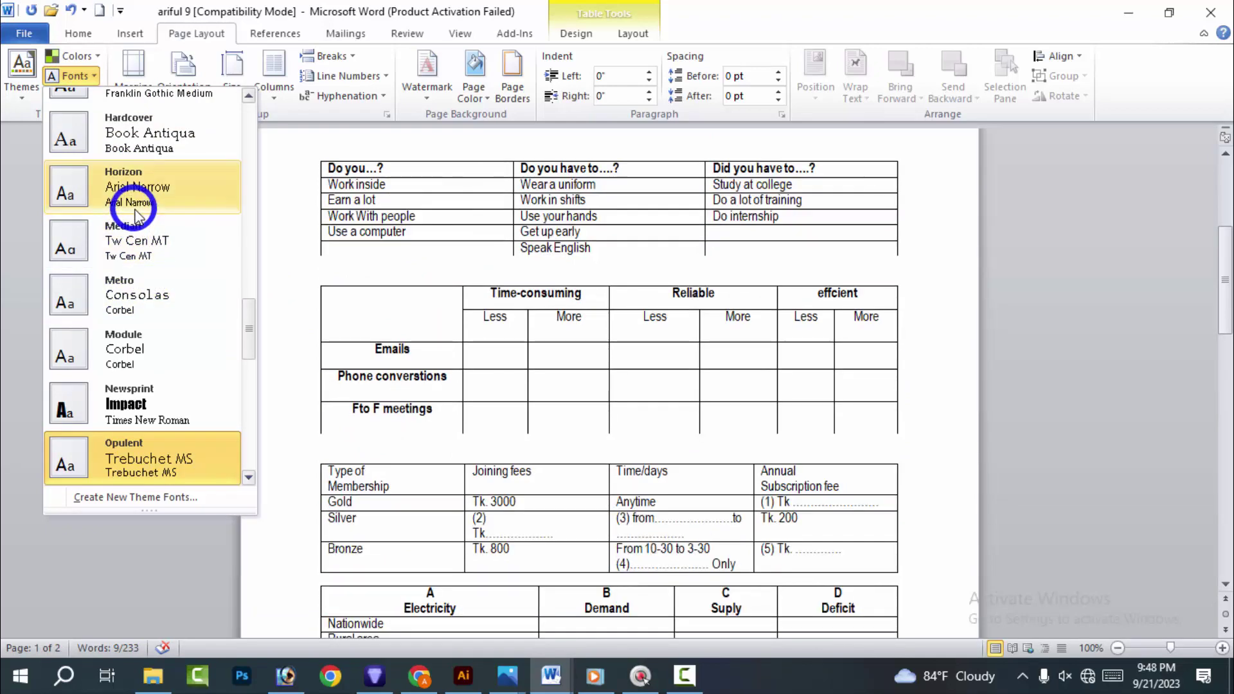
scroll(540, 337, down, 3)
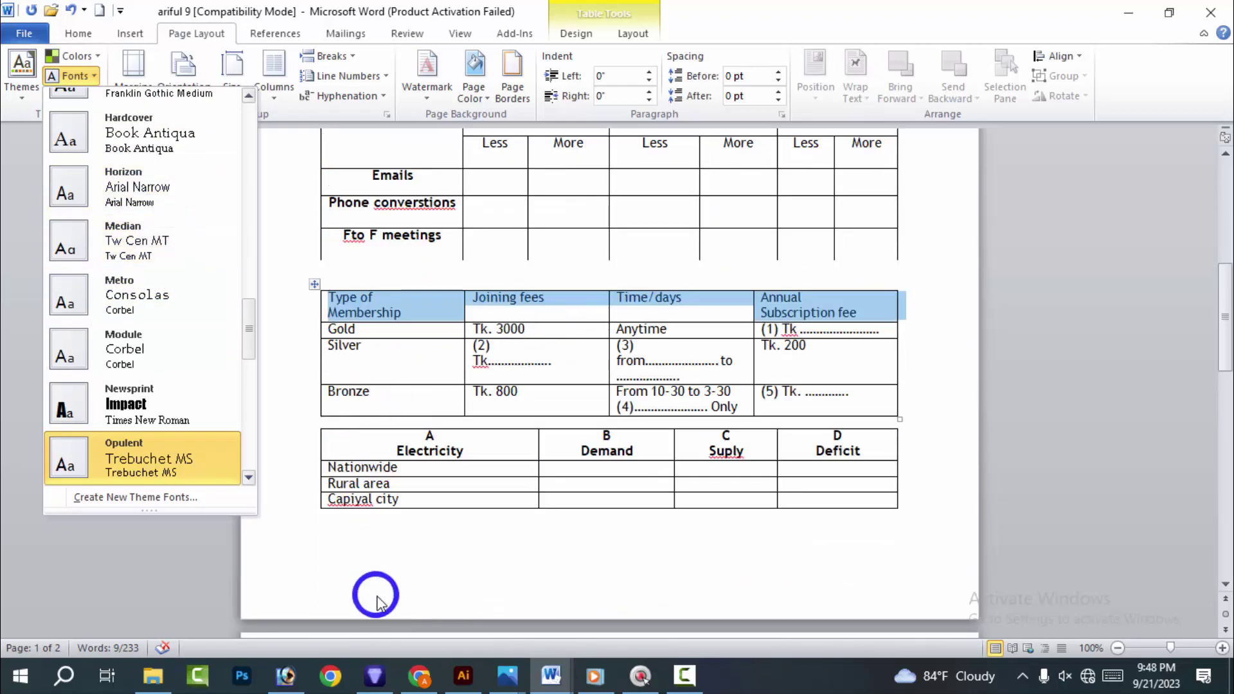
click(373, 577)
Scroll through the document and select the Others row of the activities table
scroll(326, 438, down, 3)
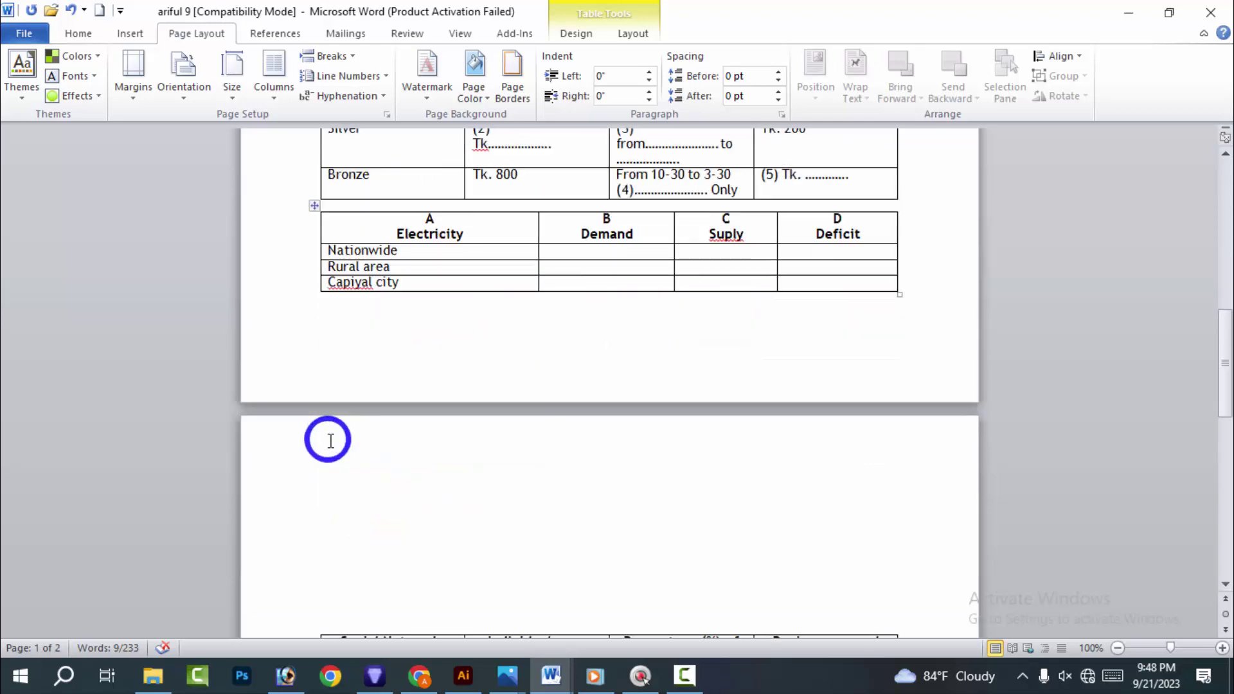
scroll(521, 527, down, 4)
scroll(497, 533, up, 5)
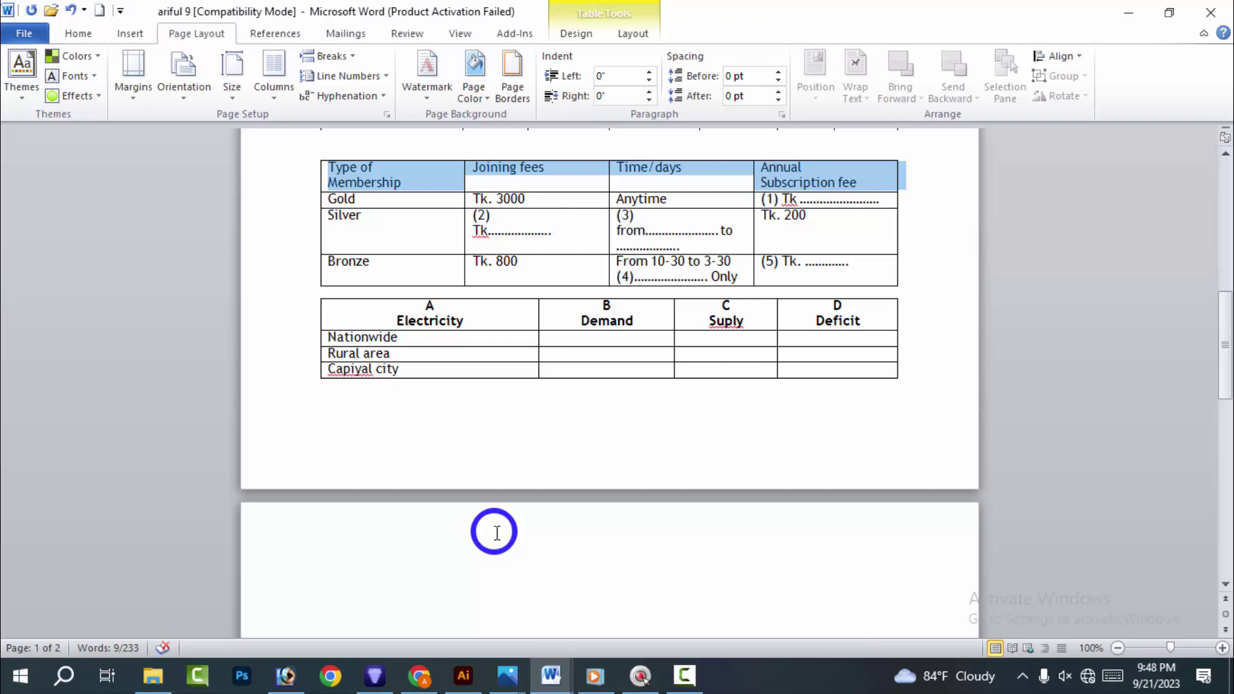
scroll(490, 521, up, 3)
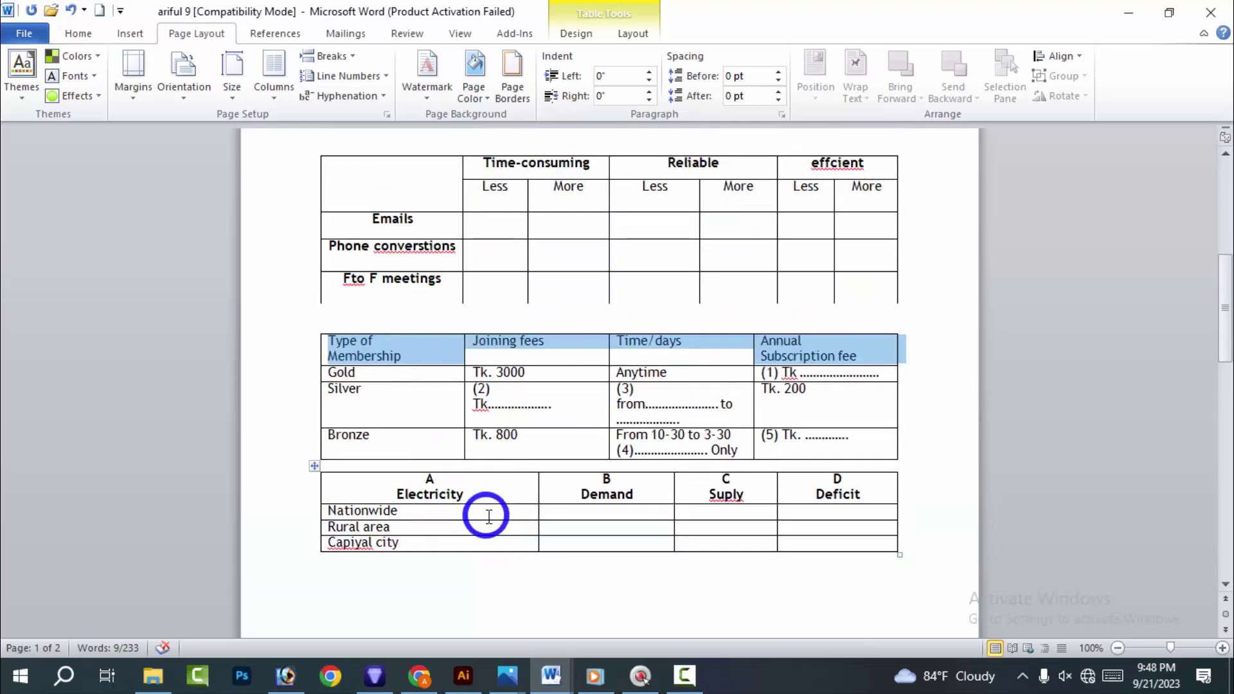
scroll(470, 520, up, 5)
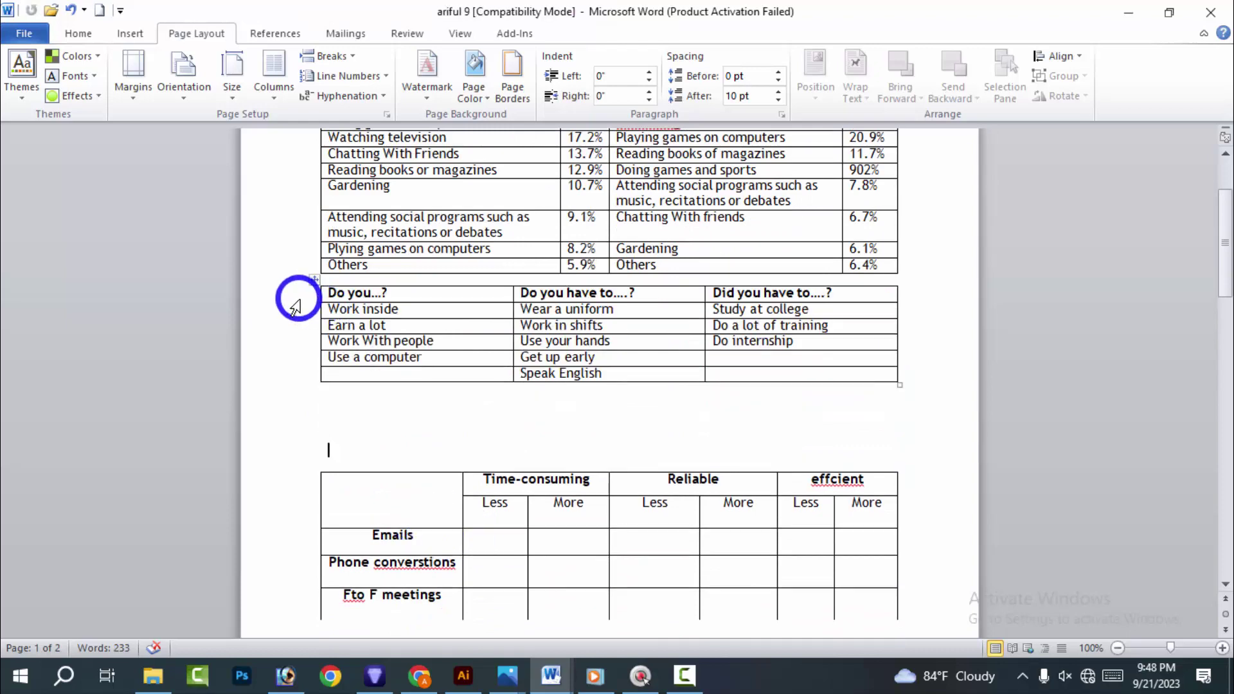
click(298, 302)
scroll(302, 319, up, 2)
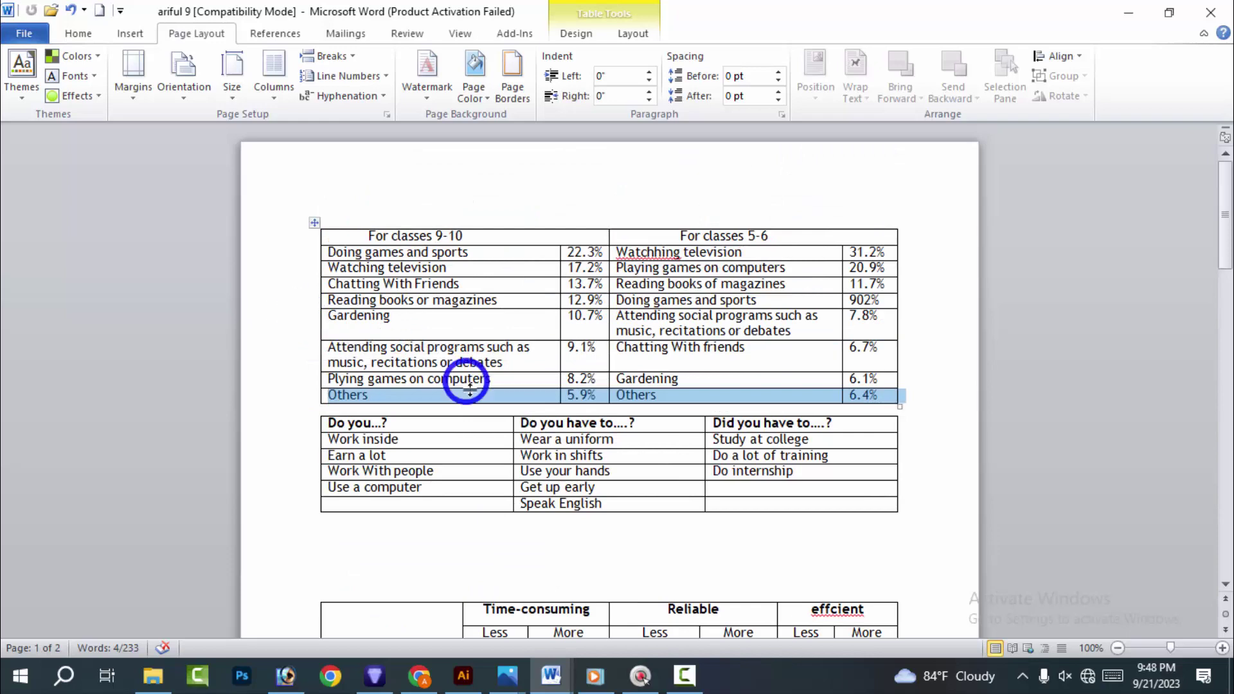
scroll(459, 395, down, 5)
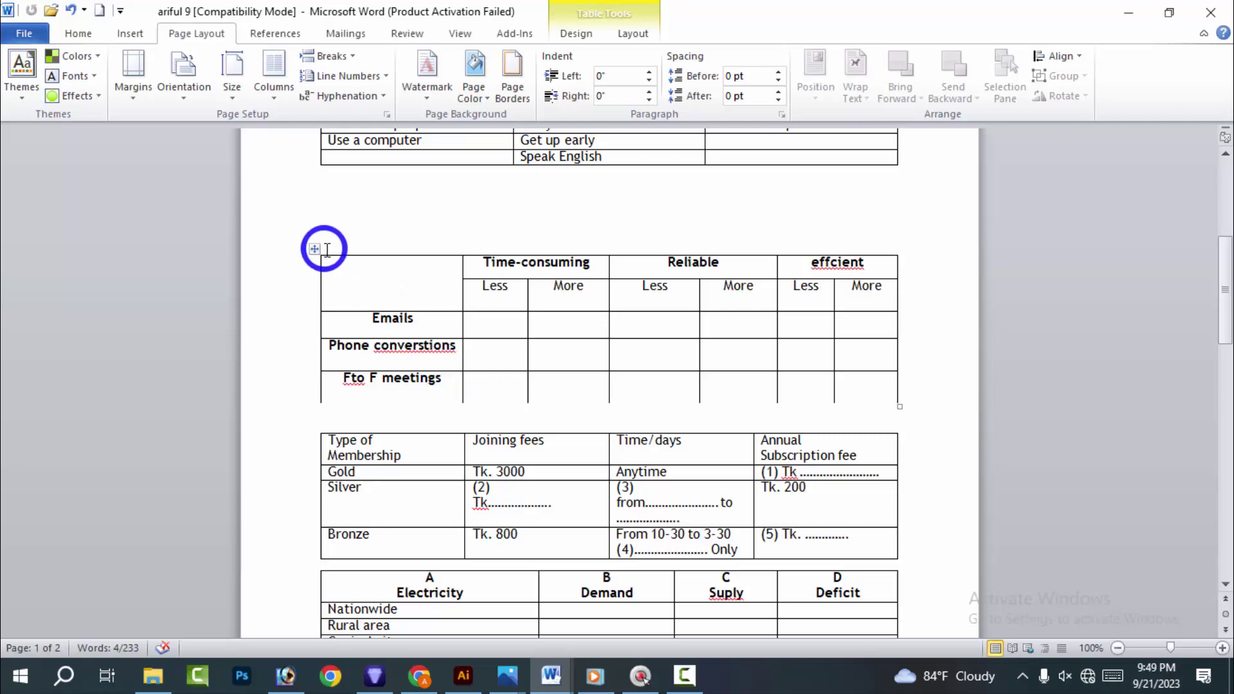
Drag the Time-consuming/Reliable table's move handle upward, then reselect the Others row
drag(310, 227, 303, 206)
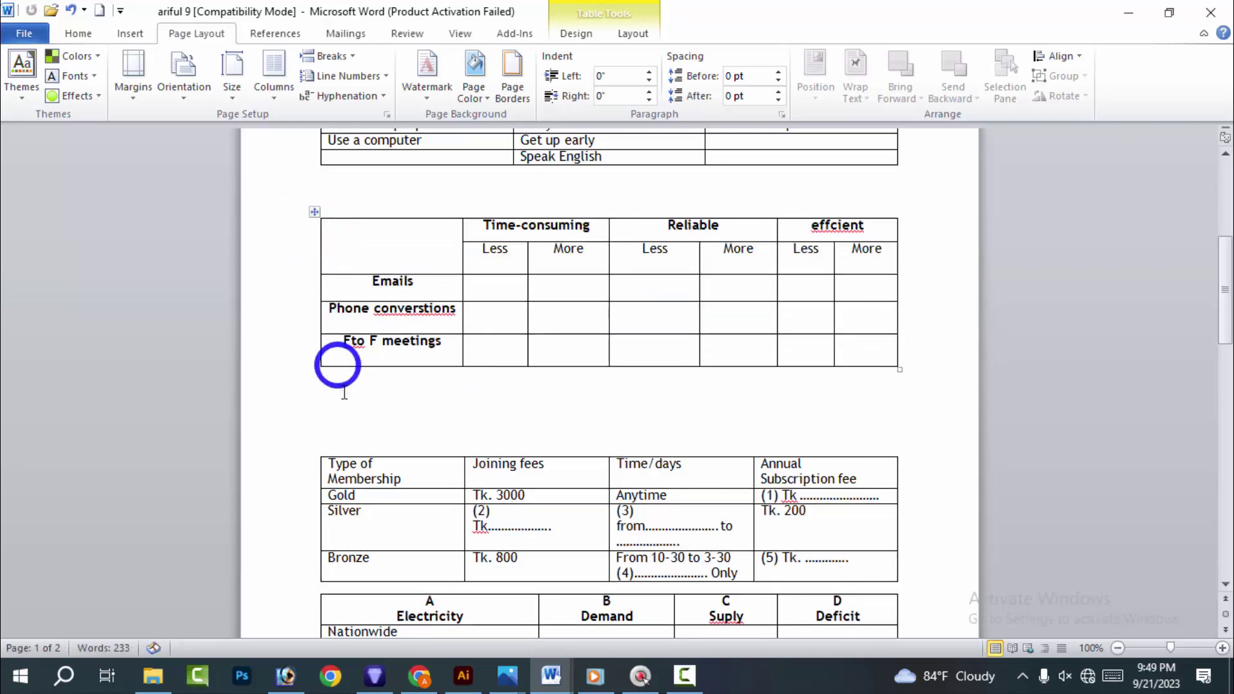
click(342, 391)
scroll(342, 390, up, 2)
scroll(338, 383, up, 3)
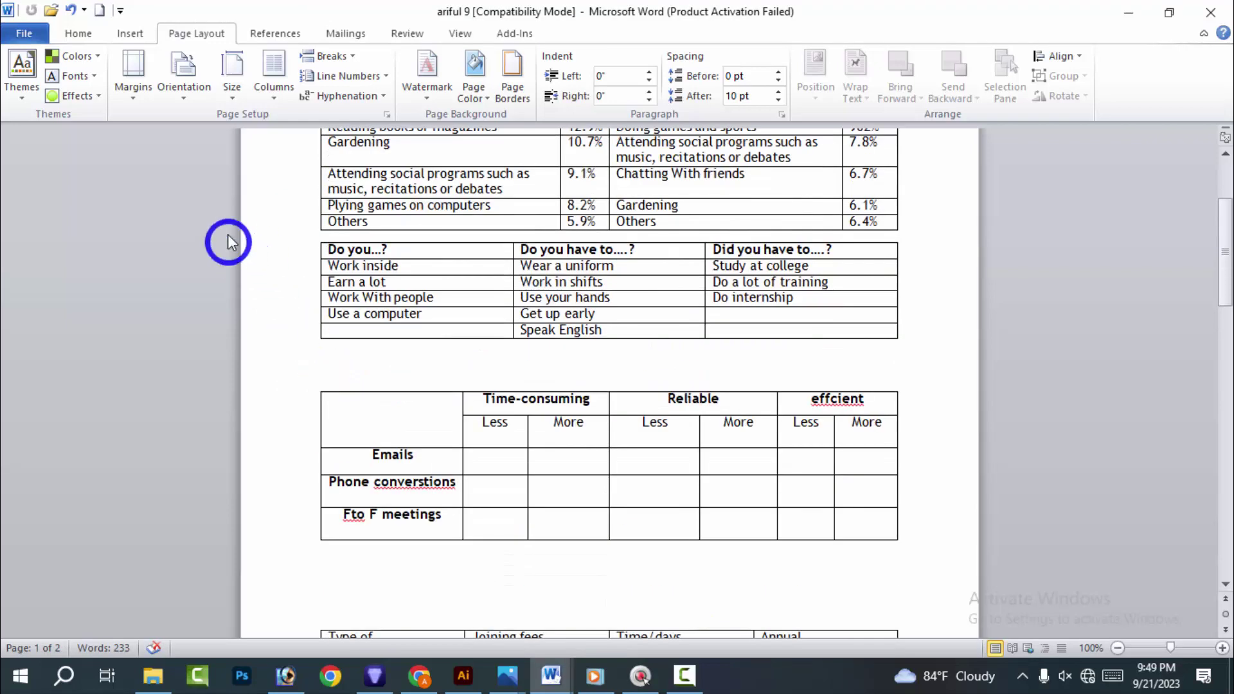
click(284, 232)
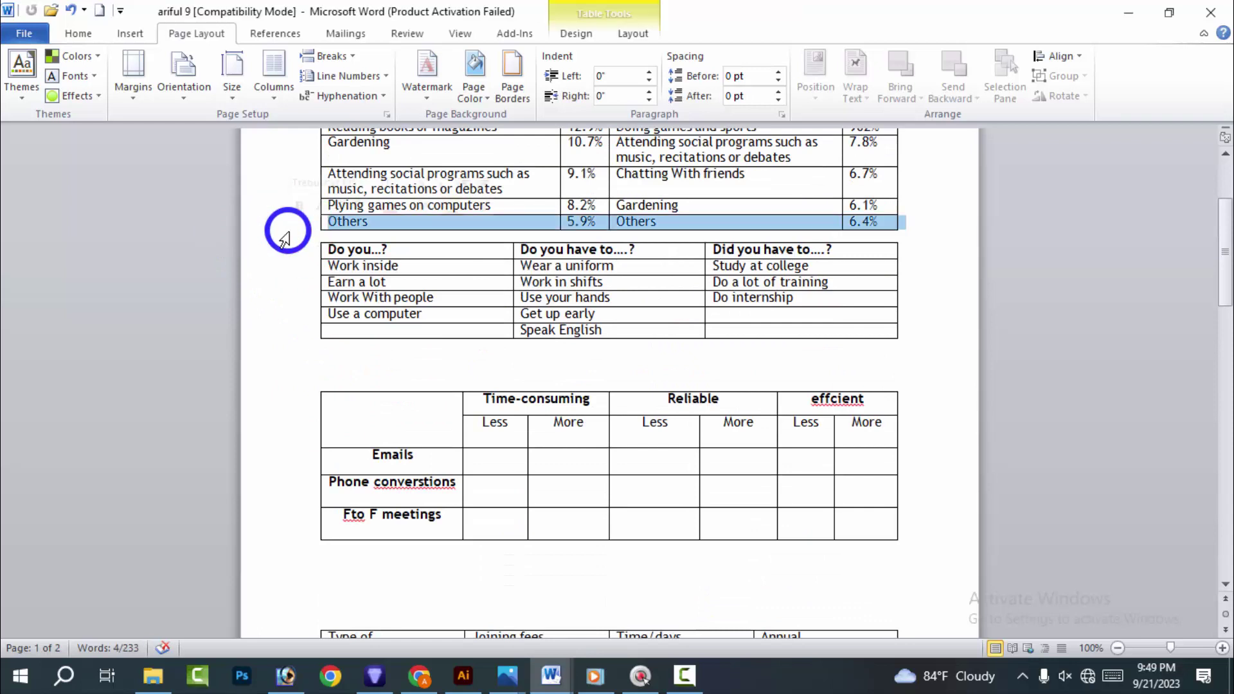
Preview the themes gallery without choosing, then select the Gardening row of the activities table
click(22, 64)
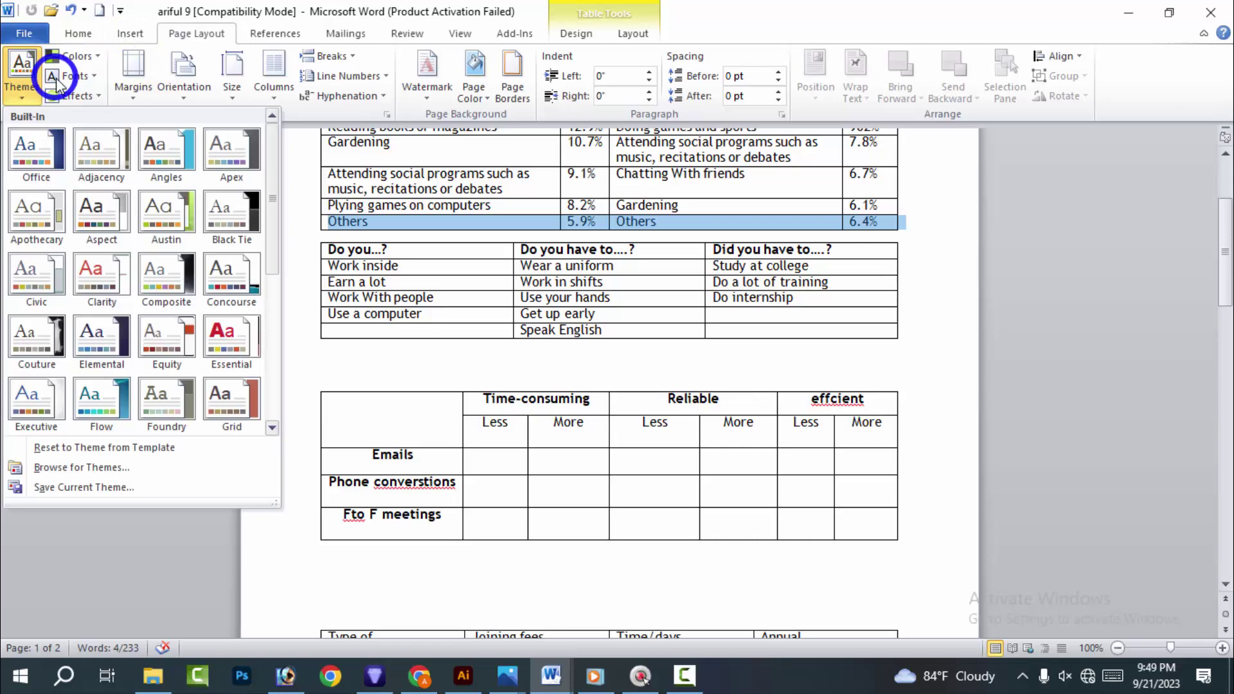
click(412, 351)
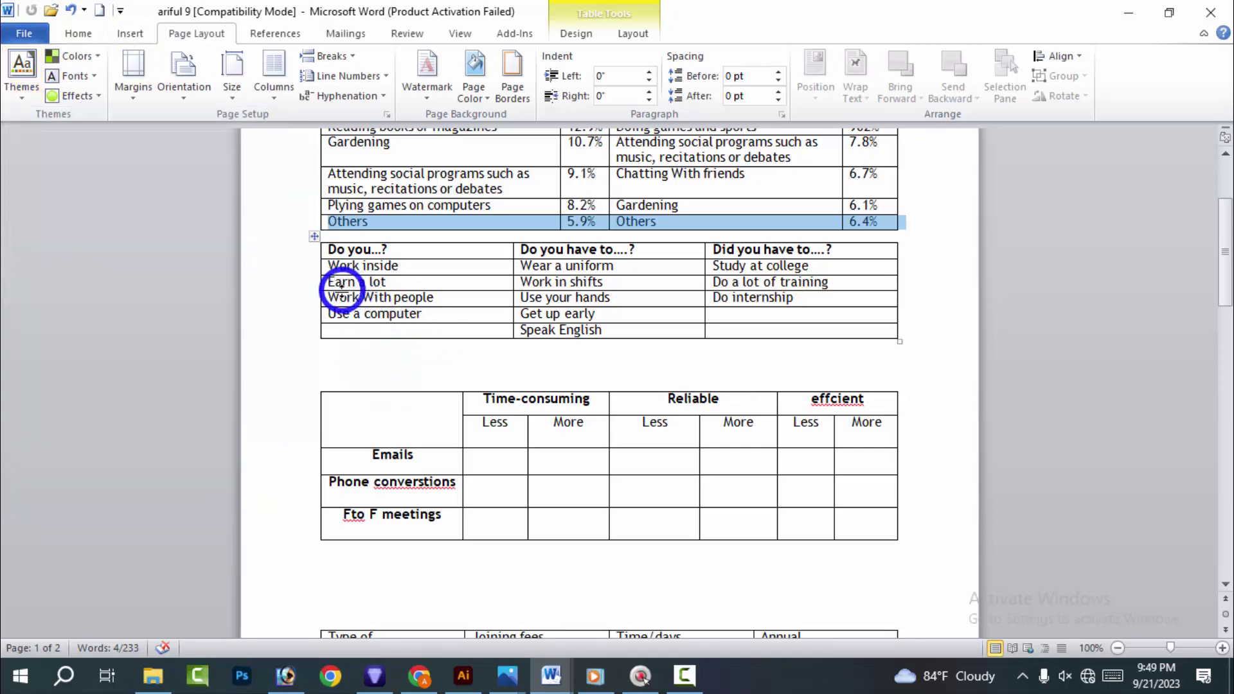
scroll(338, 286, down, 5)
scroll(337, 286, down, 7)
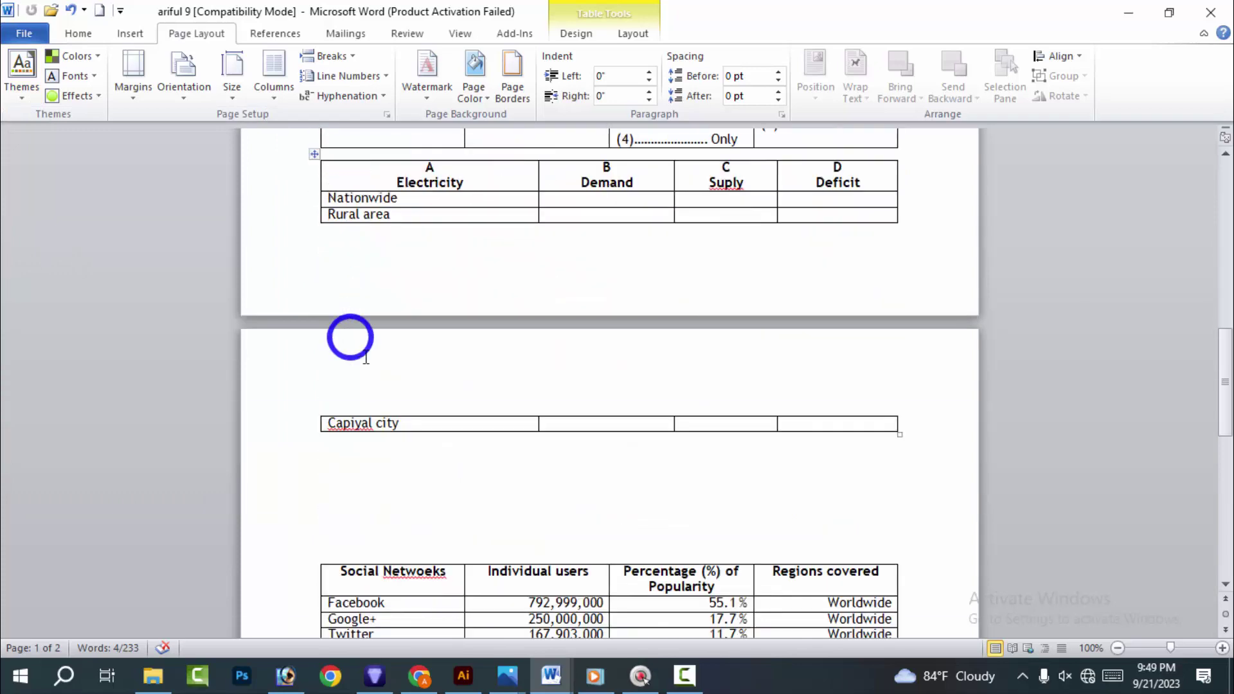
scroll(427, 419, up, 4)
scroll(436, 420, up, 5)
scroll(442, 413, up, 5)
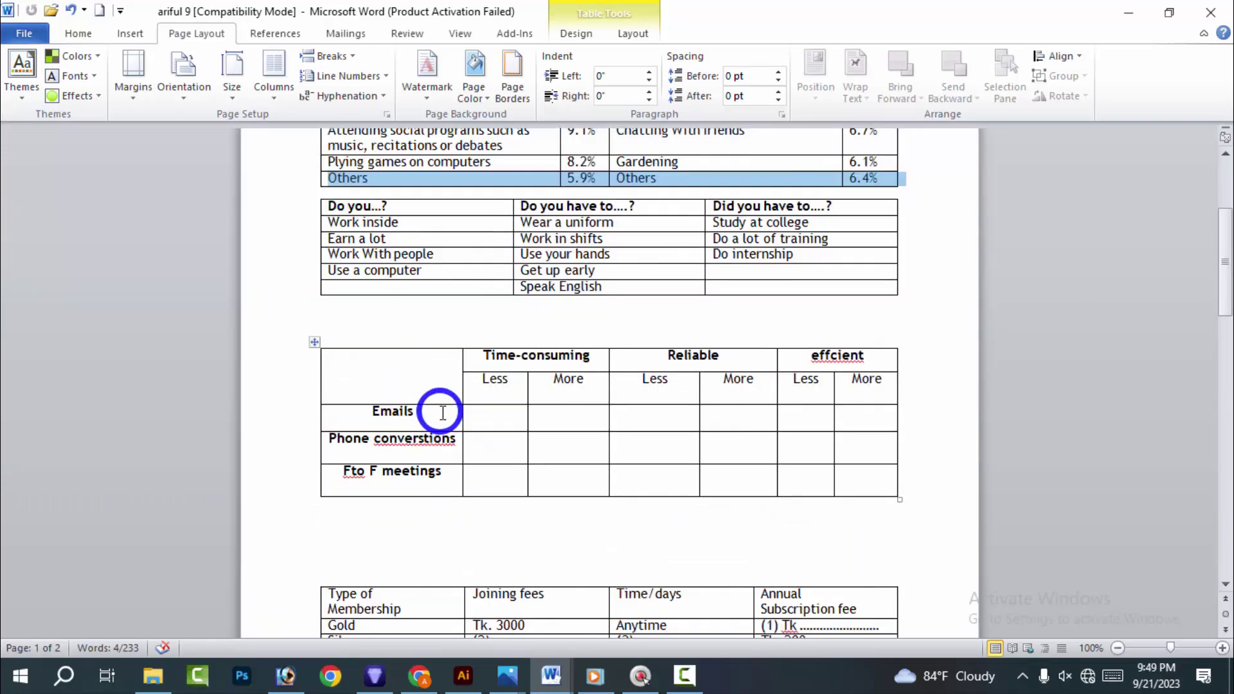
scroll(442, 413, up, 5)
click(253, 326)
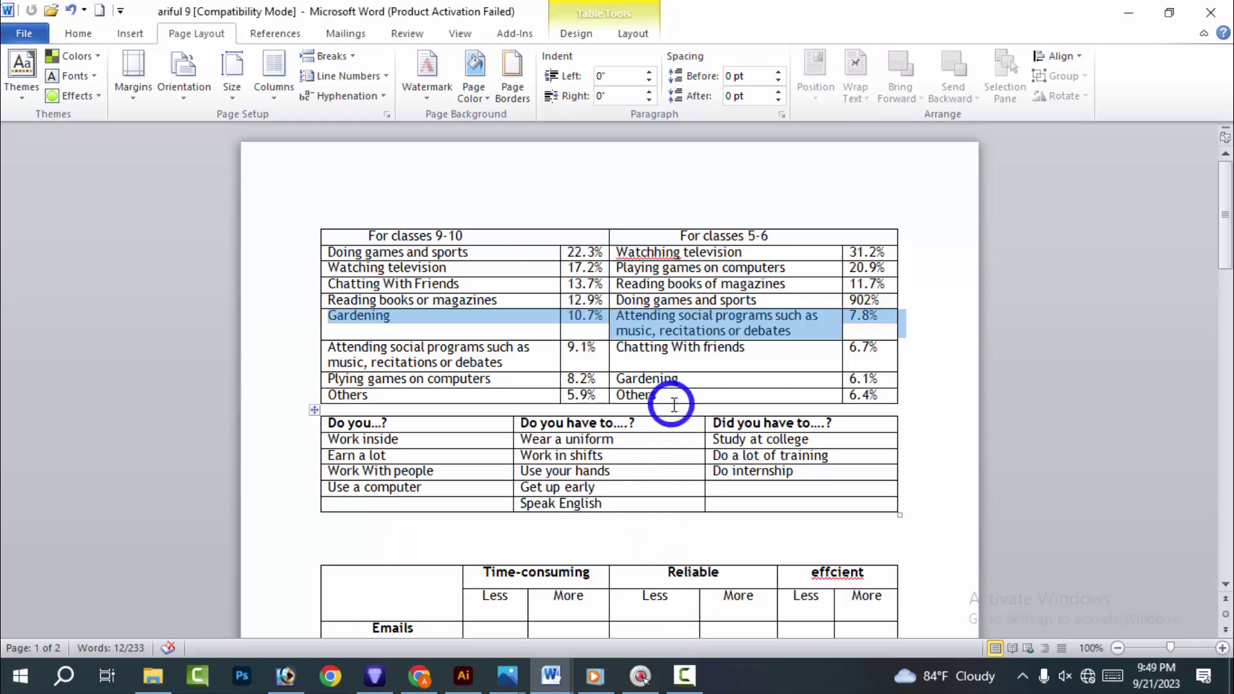
Select the entire activities table and apply the Office theme from the themes gallery
drag(673, 404, 344, 241)
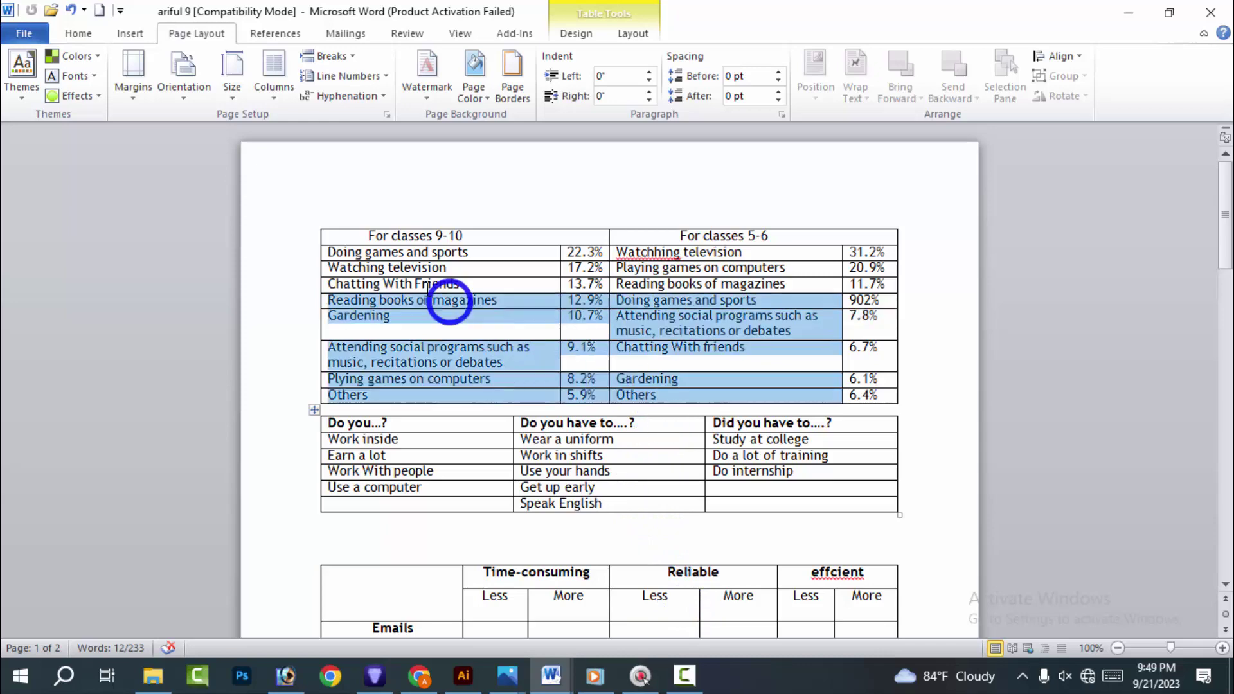
click(25, 90)
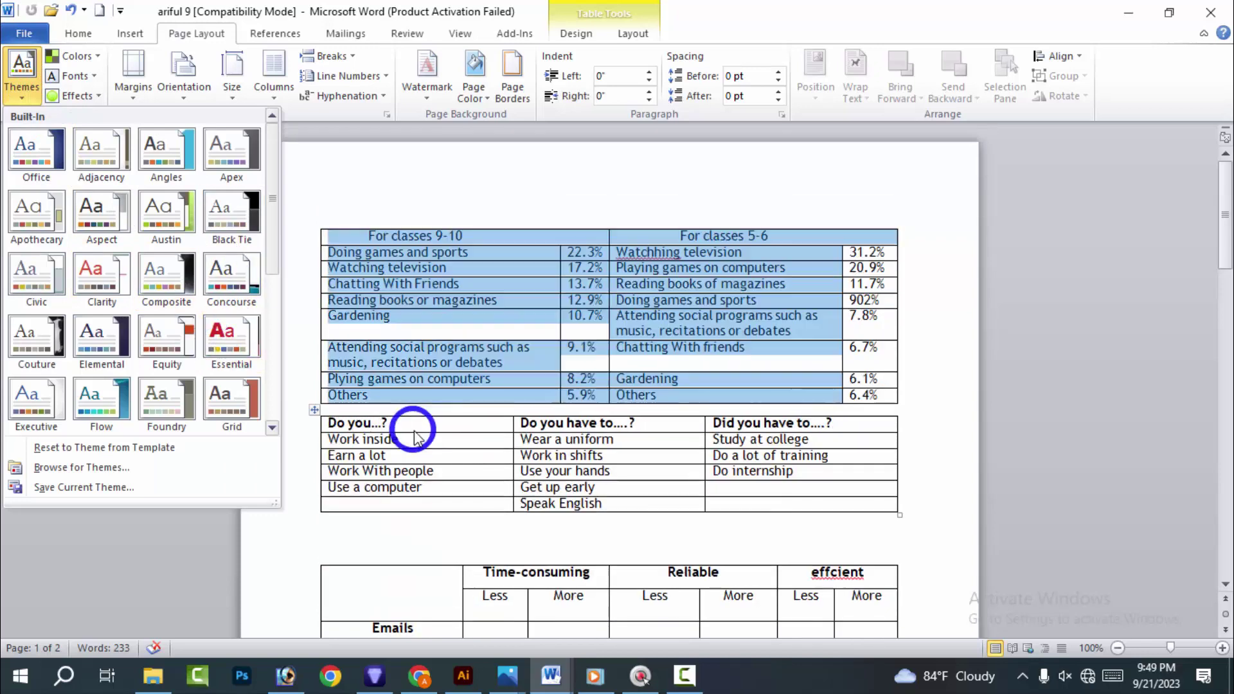
click(457, 180)
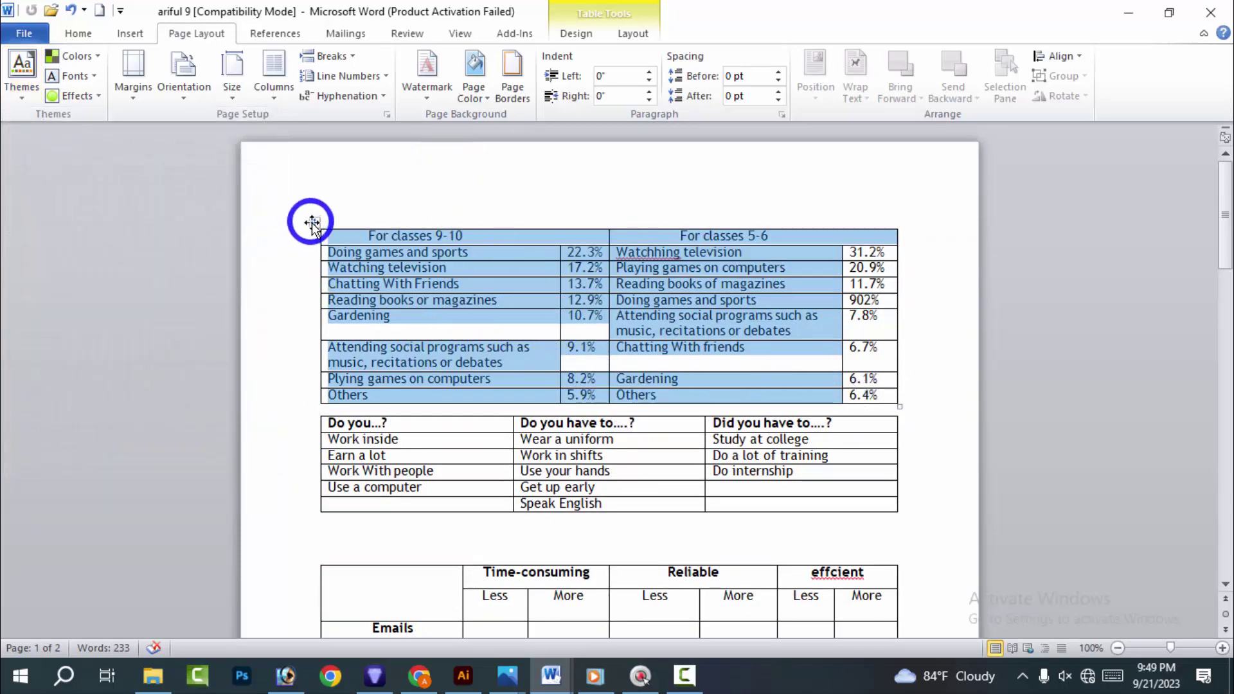
click(311, 222)
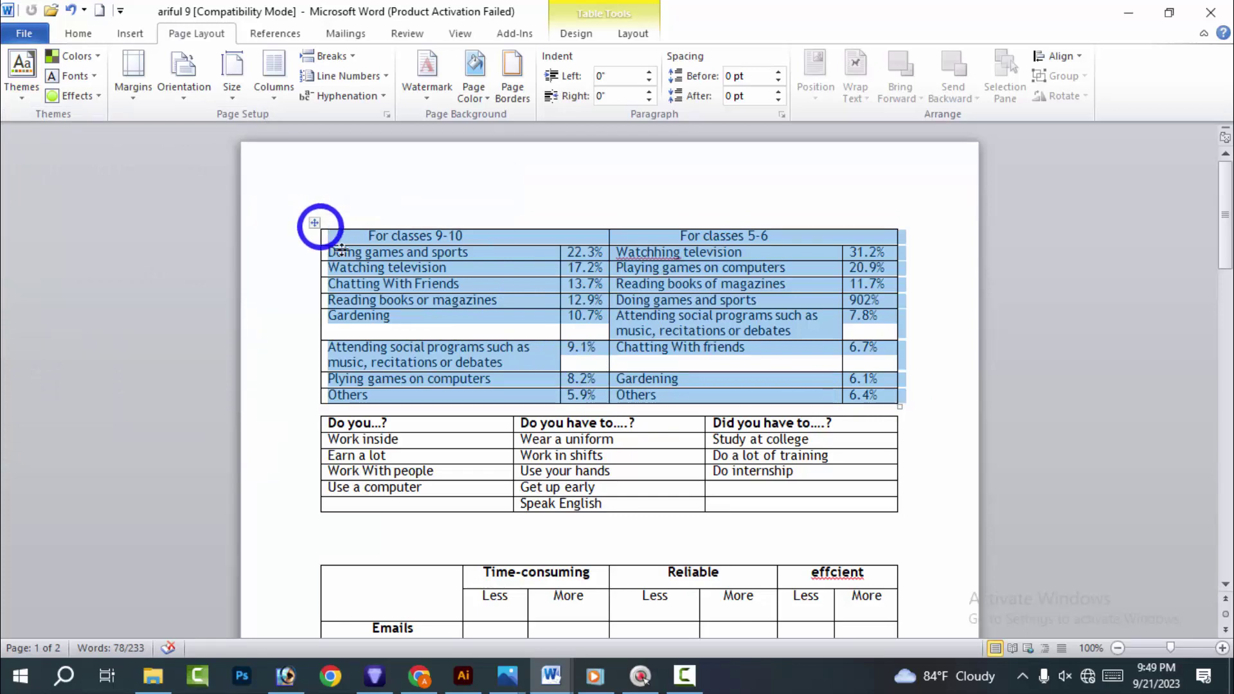
click(21, 68)
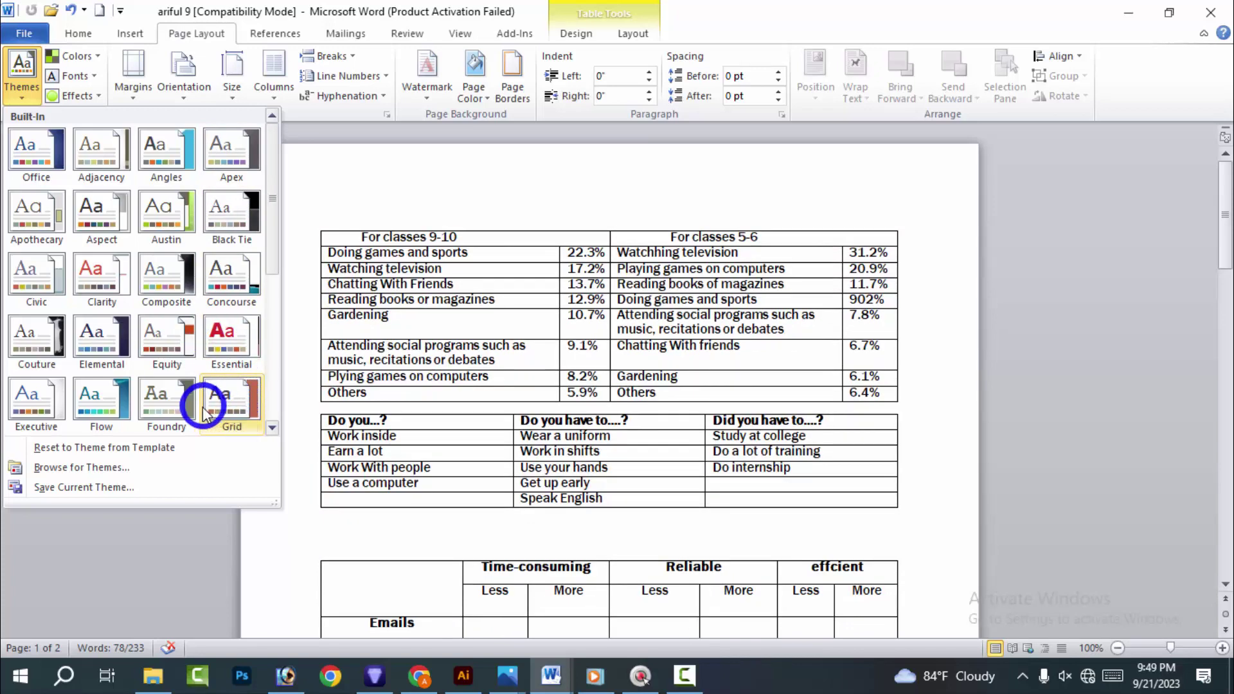
click(28, 153)
mouse_move(526, 241)
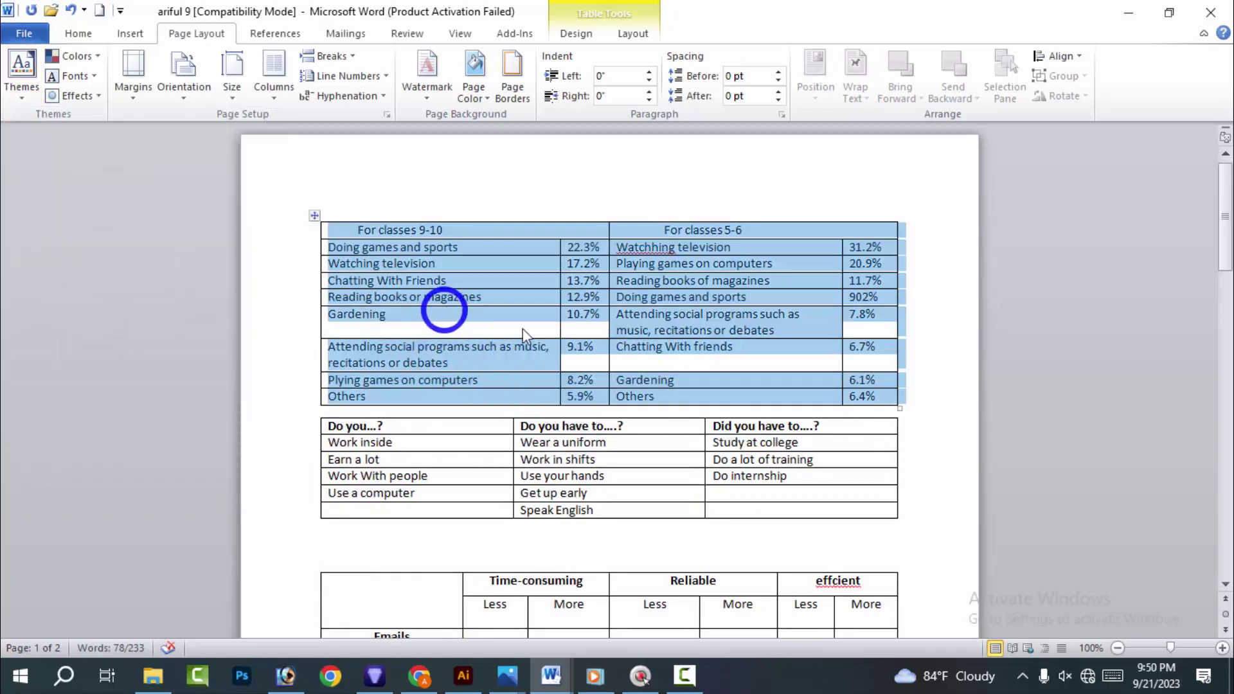
Drag-select the first-column activity cells from Doing games and sports to Plying games on computers
click(933, 313)
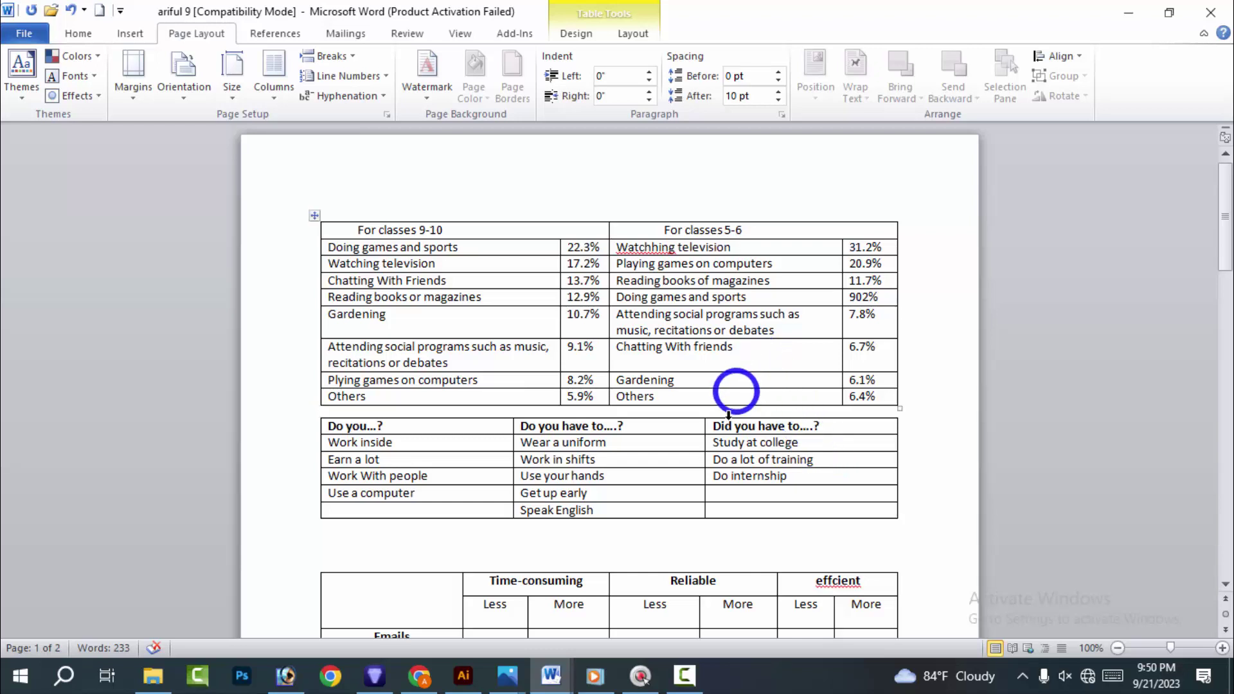
click(473, 229)
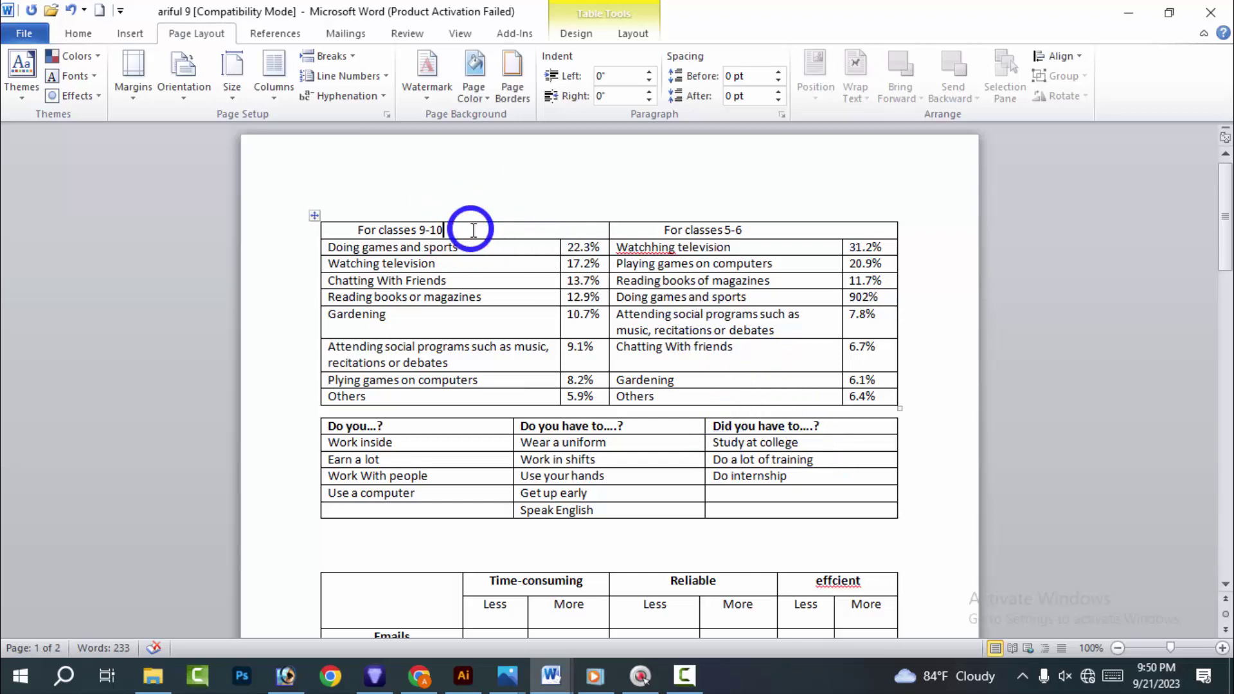
click(415, 459)
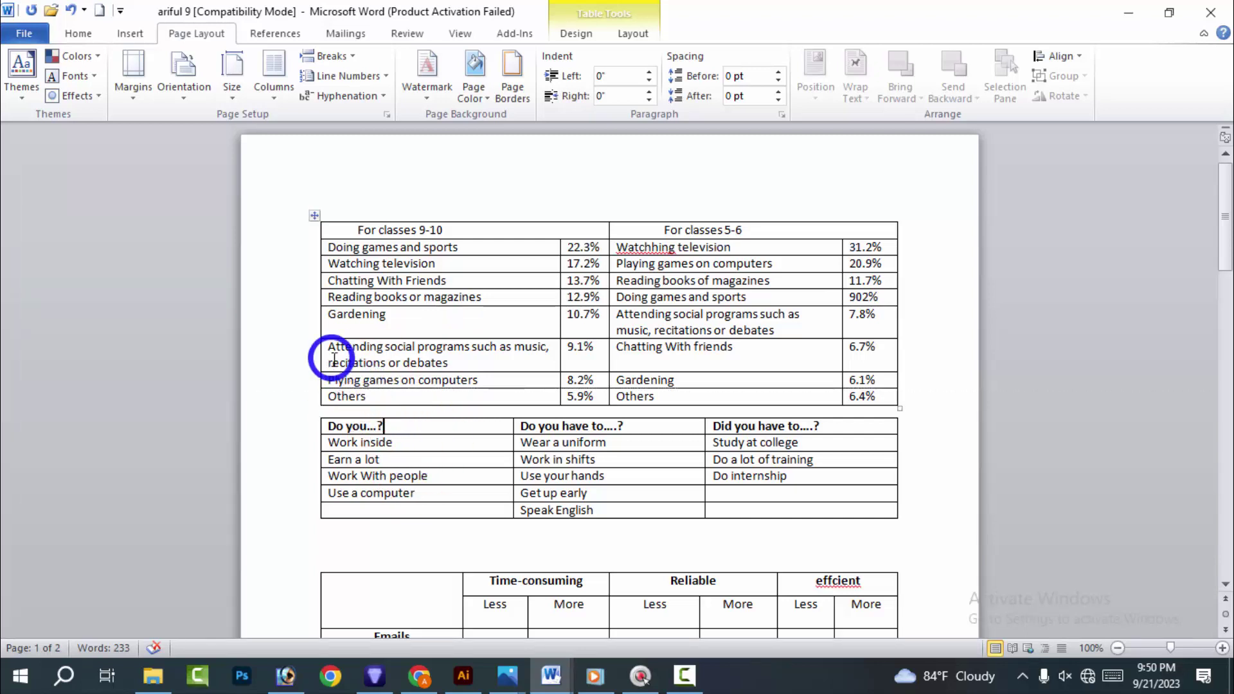
click(283, 287)
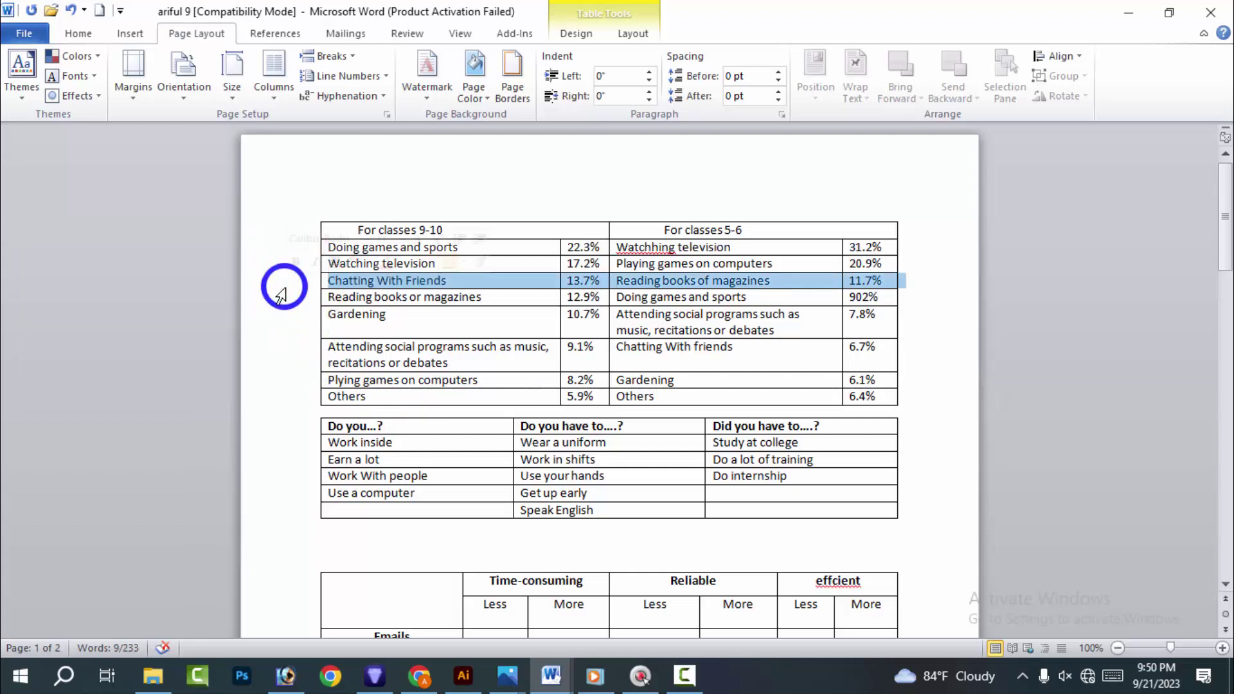
click(280, 294)
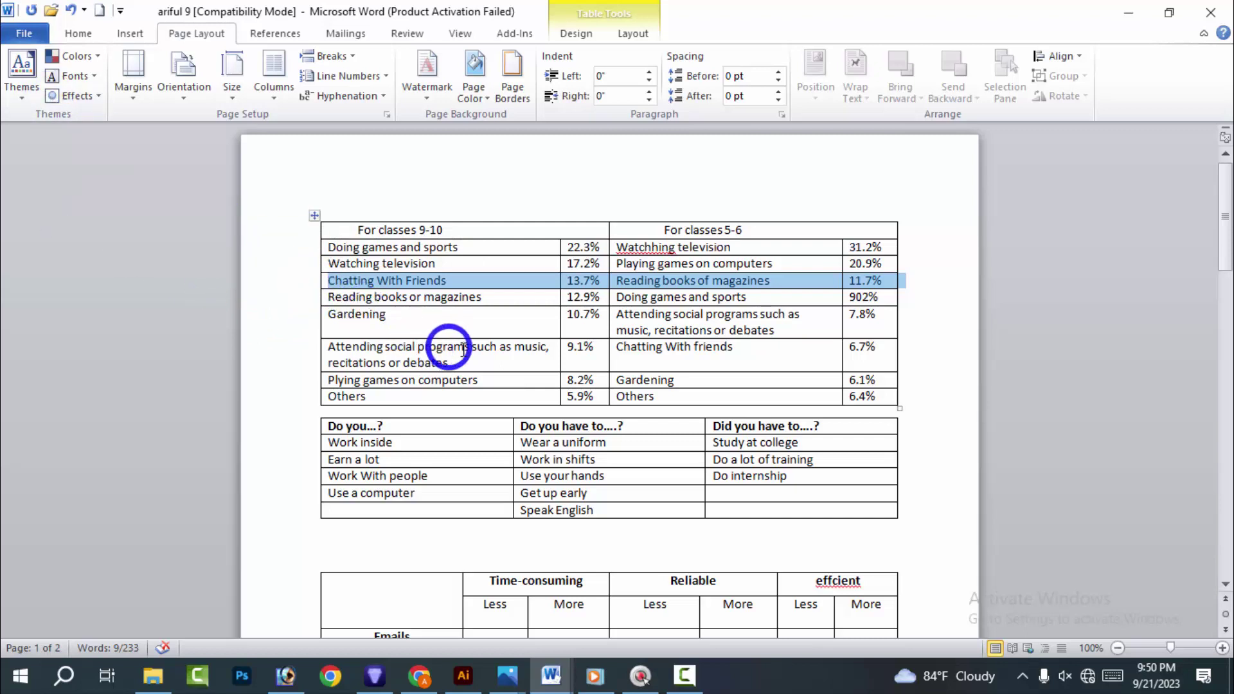
drag(491, 378, 316, 309)
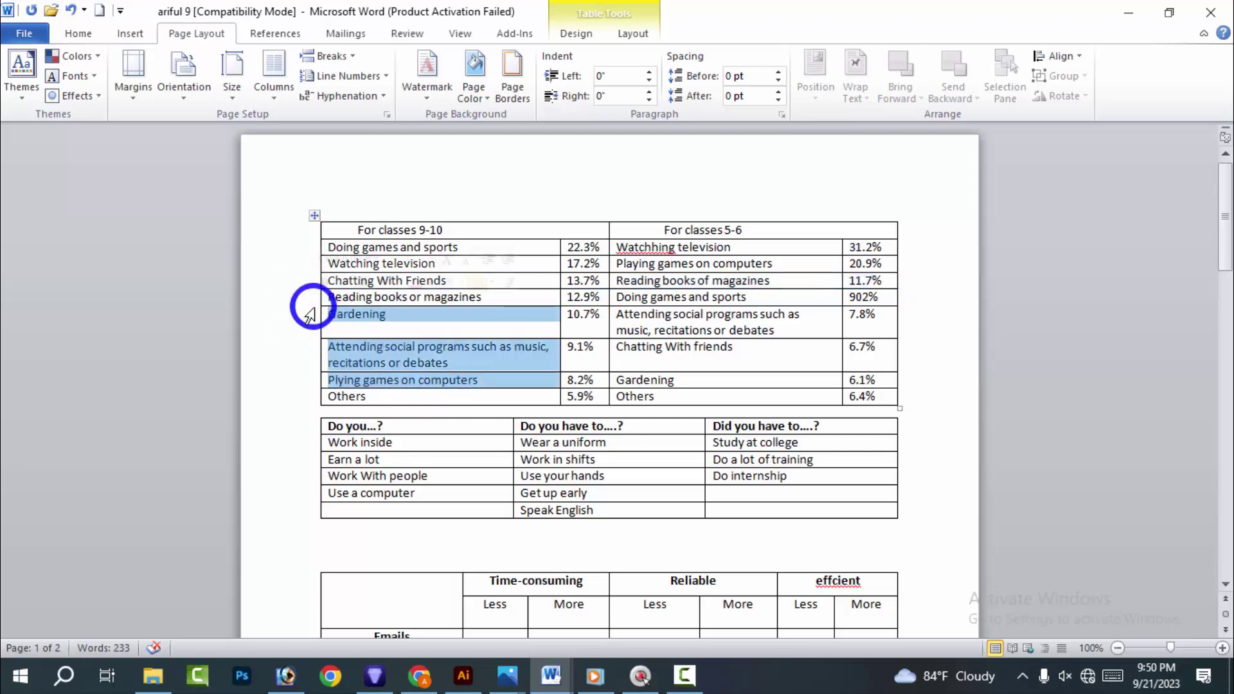
click(517, 424)
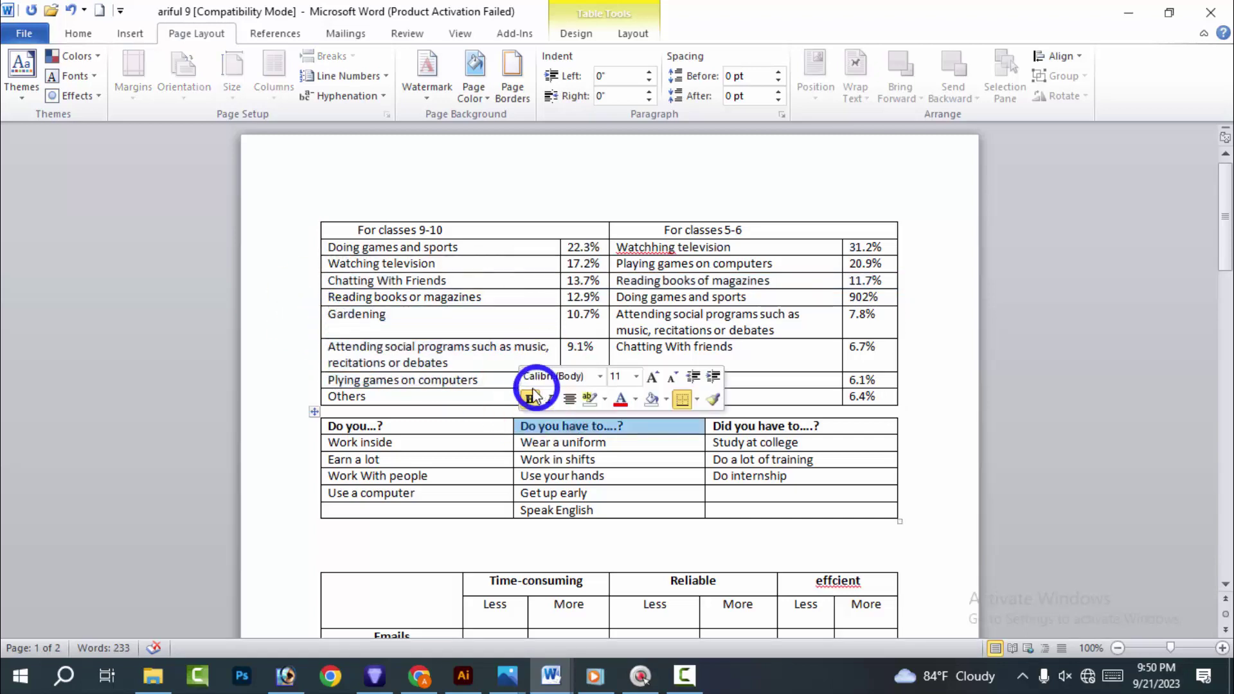
mouse_move(500, 381)
mouse_down()
mouse_move(284, 264)
mouse_move(285, 249)
mouse_up()
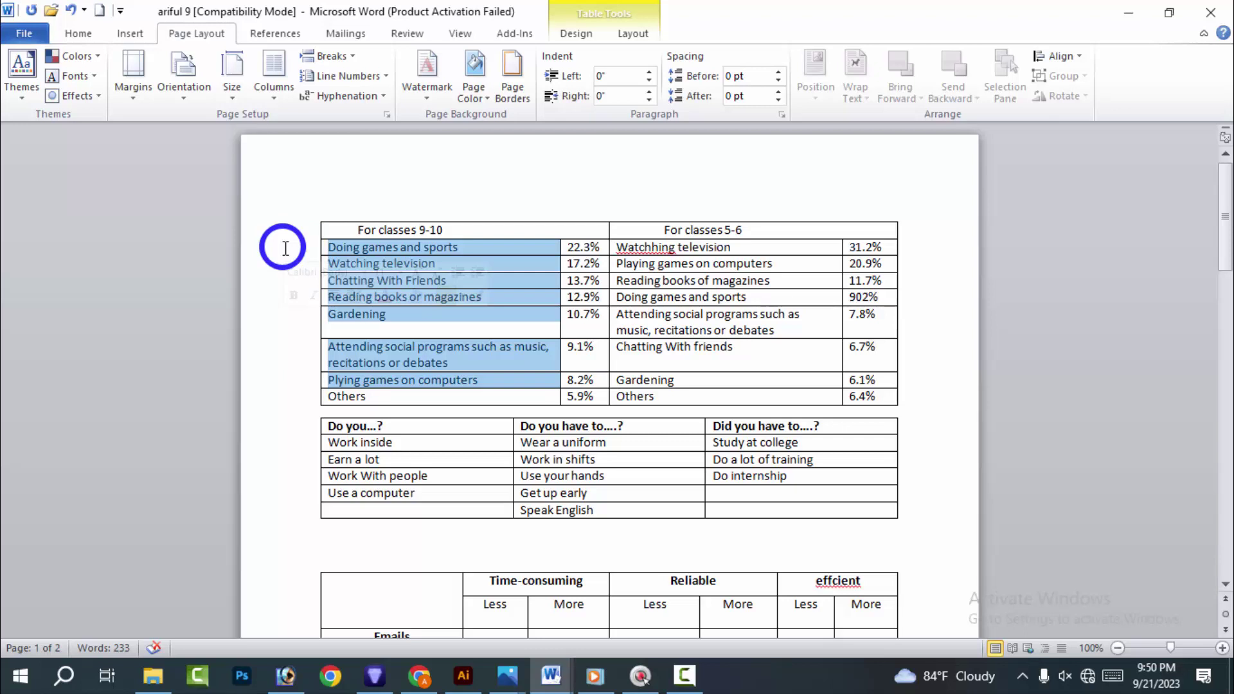
click(19, 64)
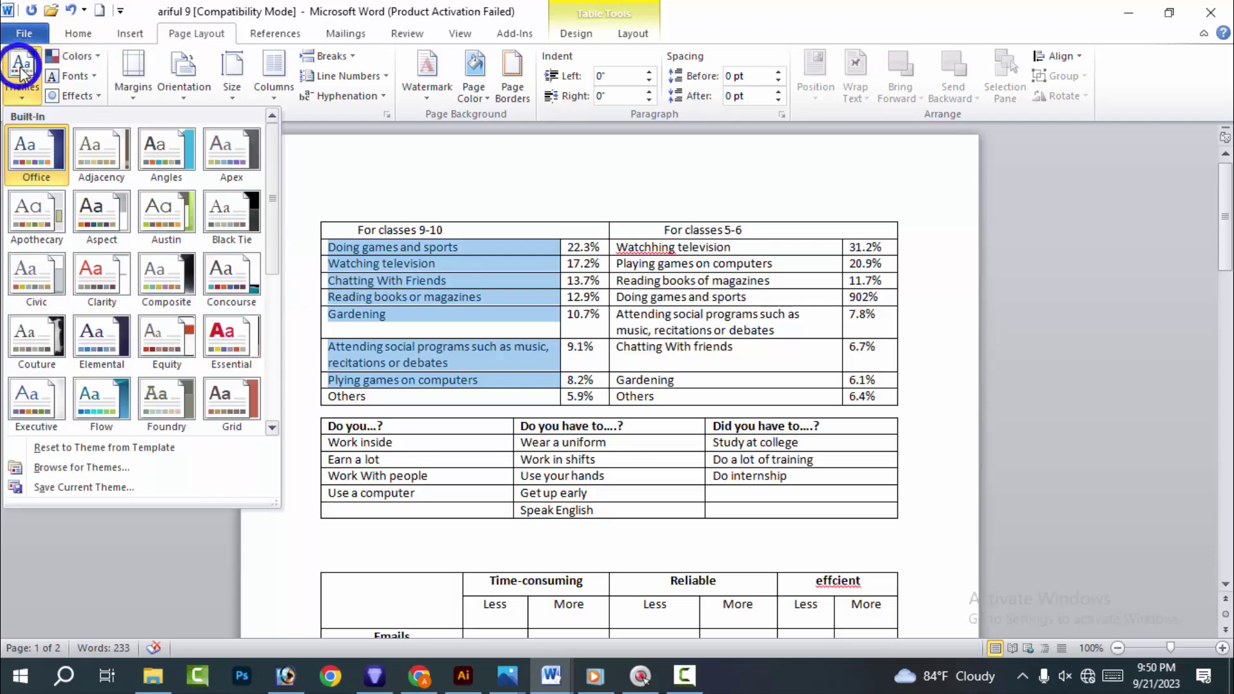
click(70, 76)
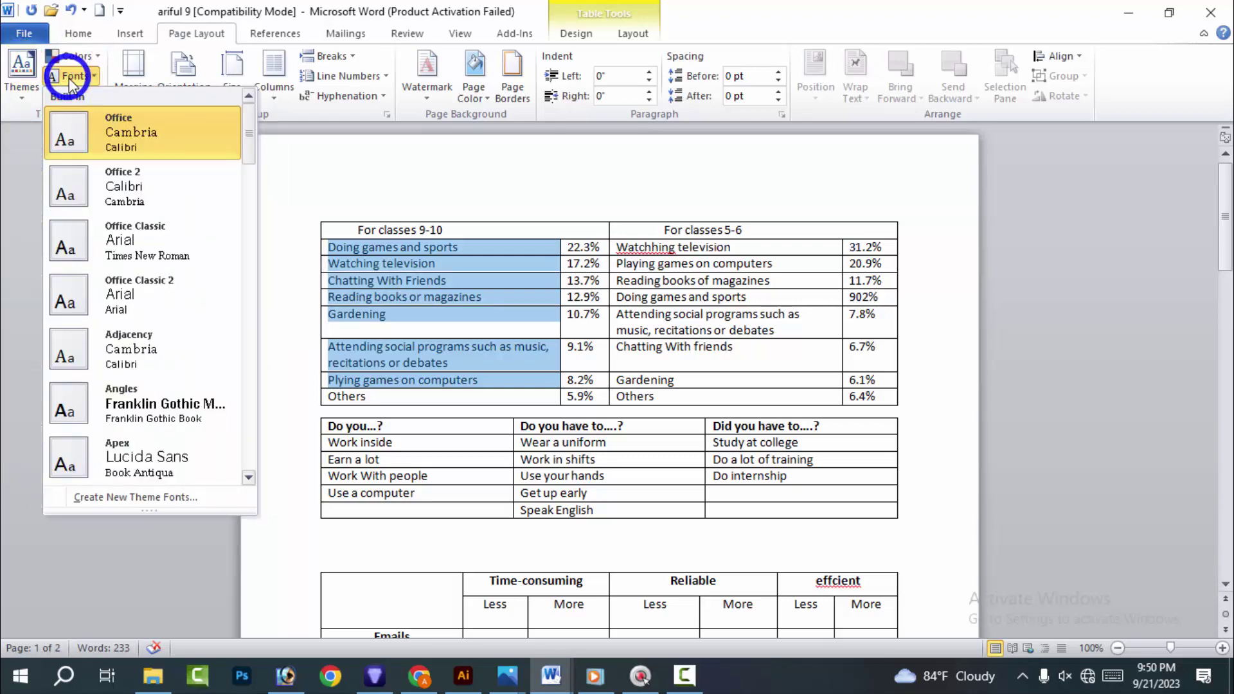
click(23, 131)
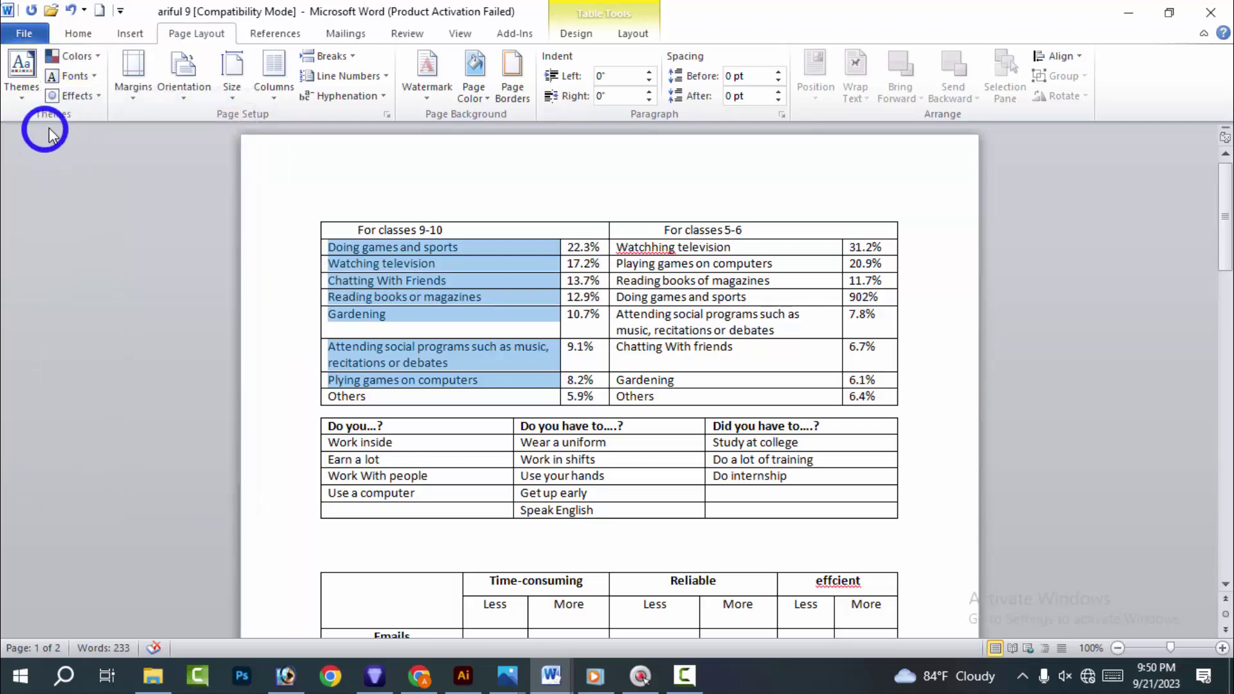
click(78, 98)
click(84, 57)
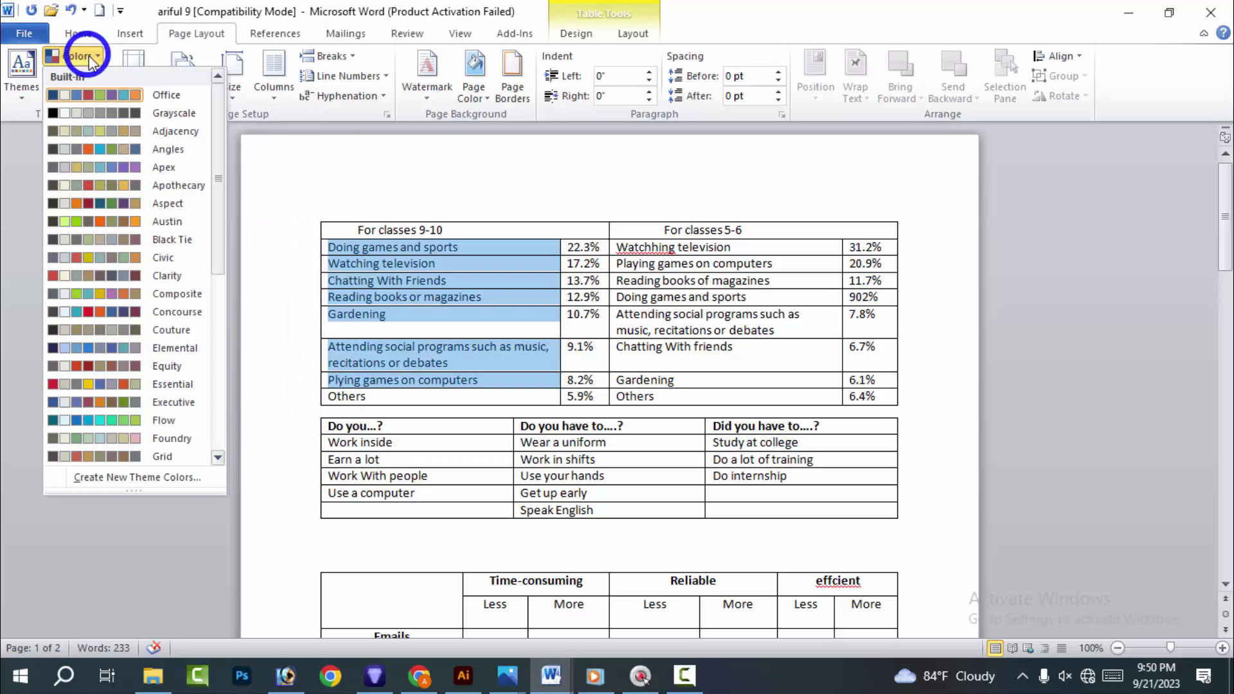
click(90, 57)
click(93, 57)
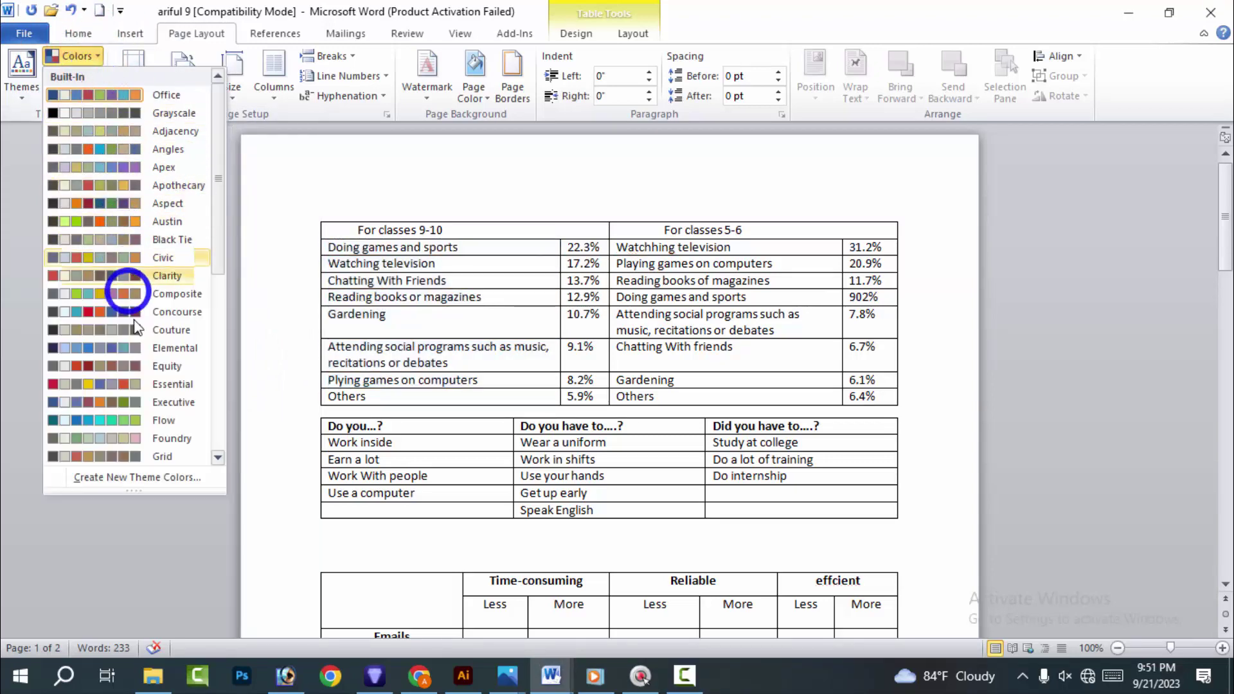
scroll(129, 366, down, 5)
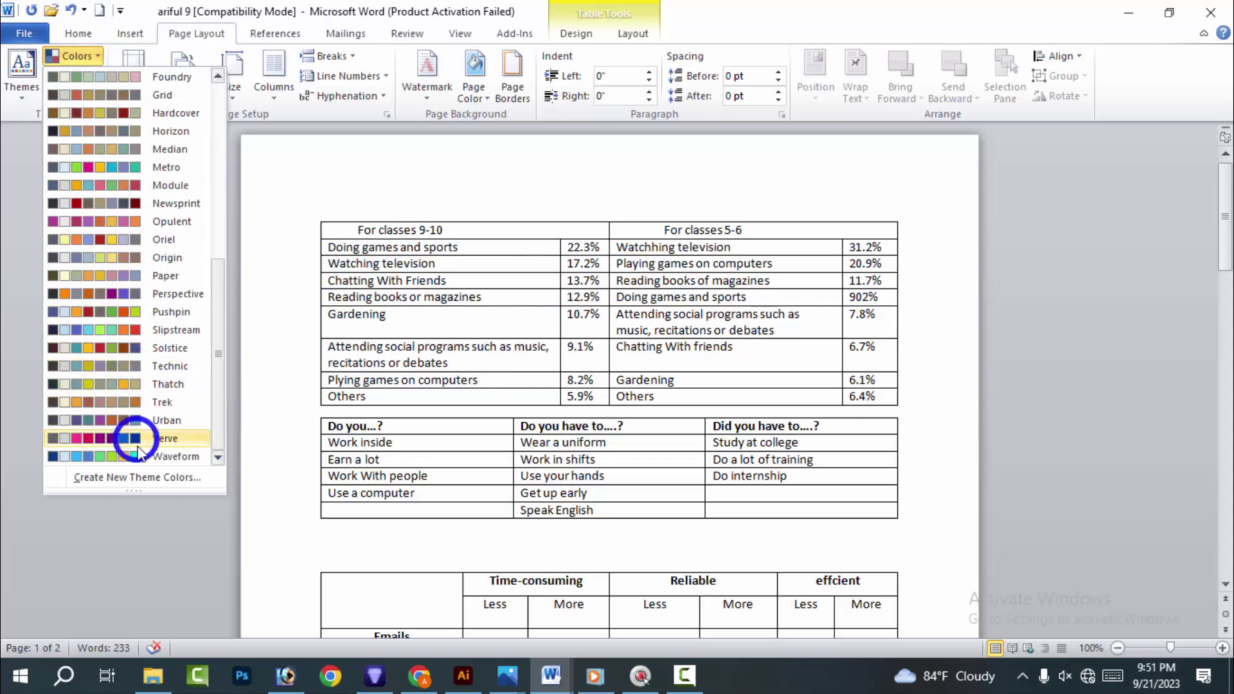
scroll(116, 348, up, 1)
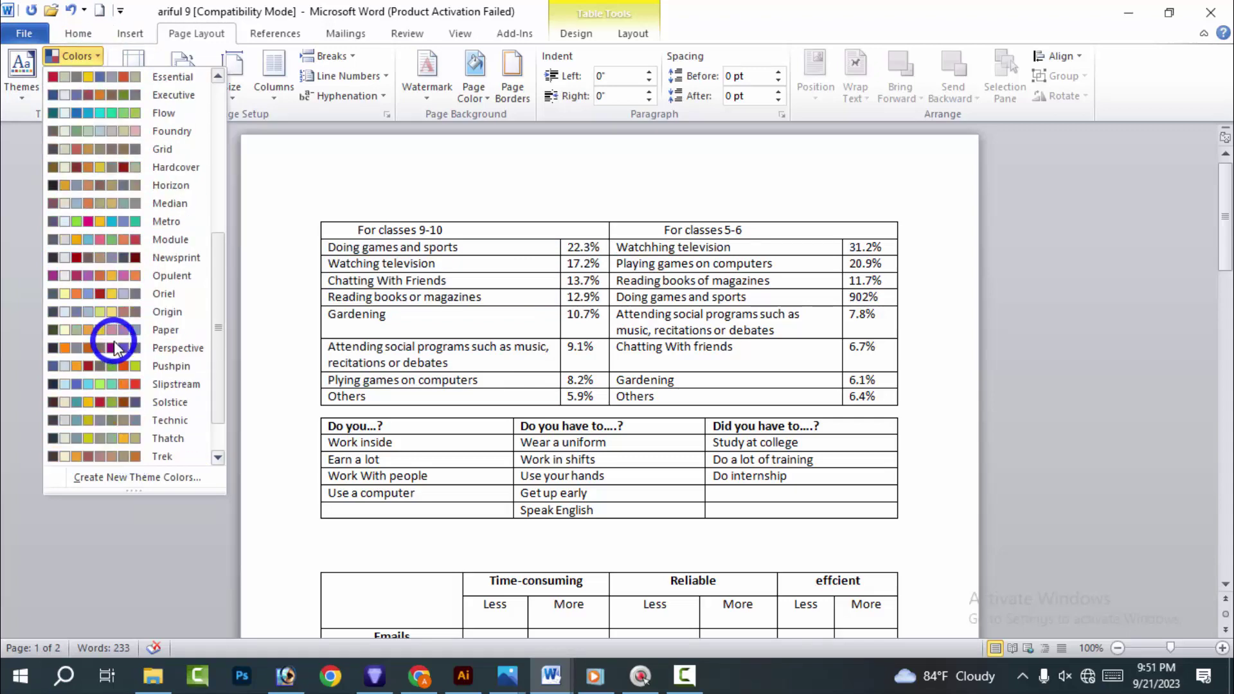
scroll(115, 348, up, 2)
scroll(110, 346, up, 4)
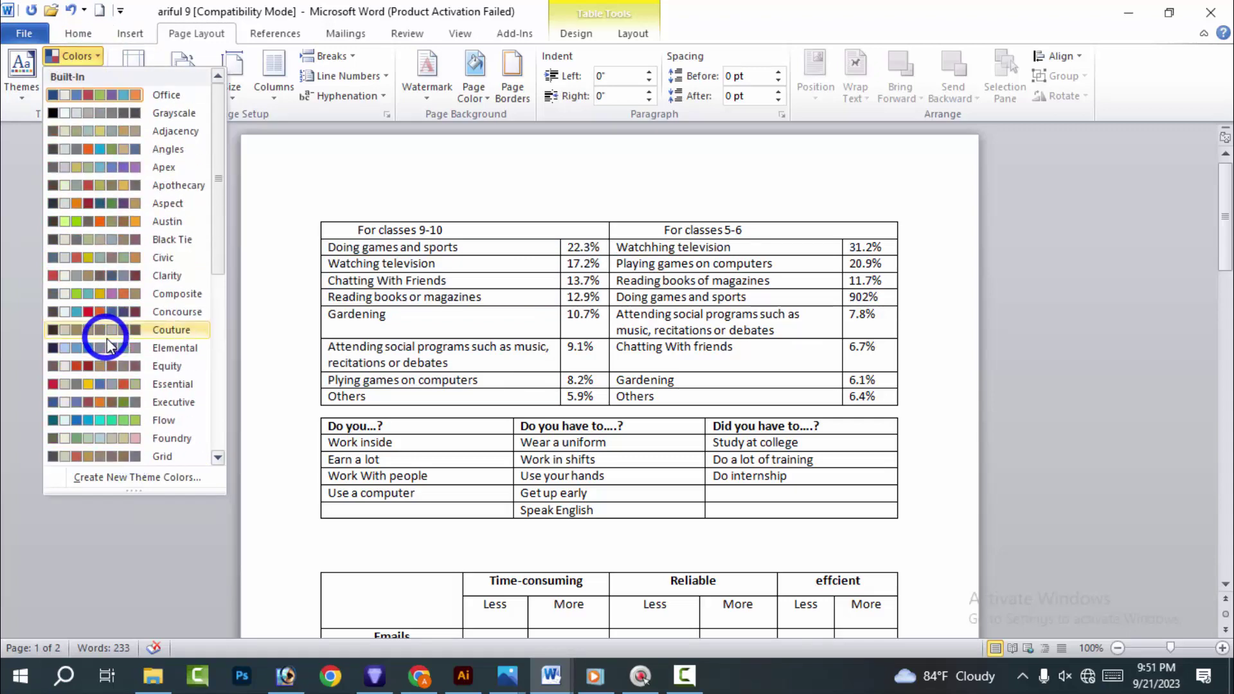
click(298, 242)
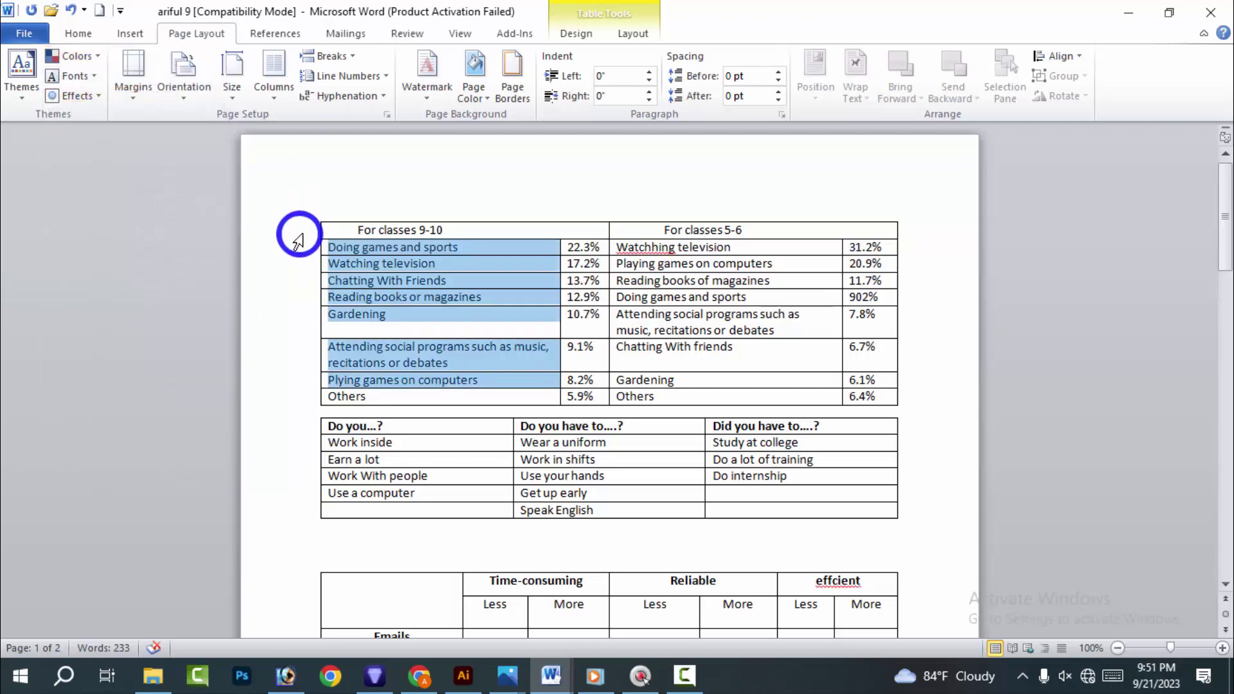
click(78, 38)
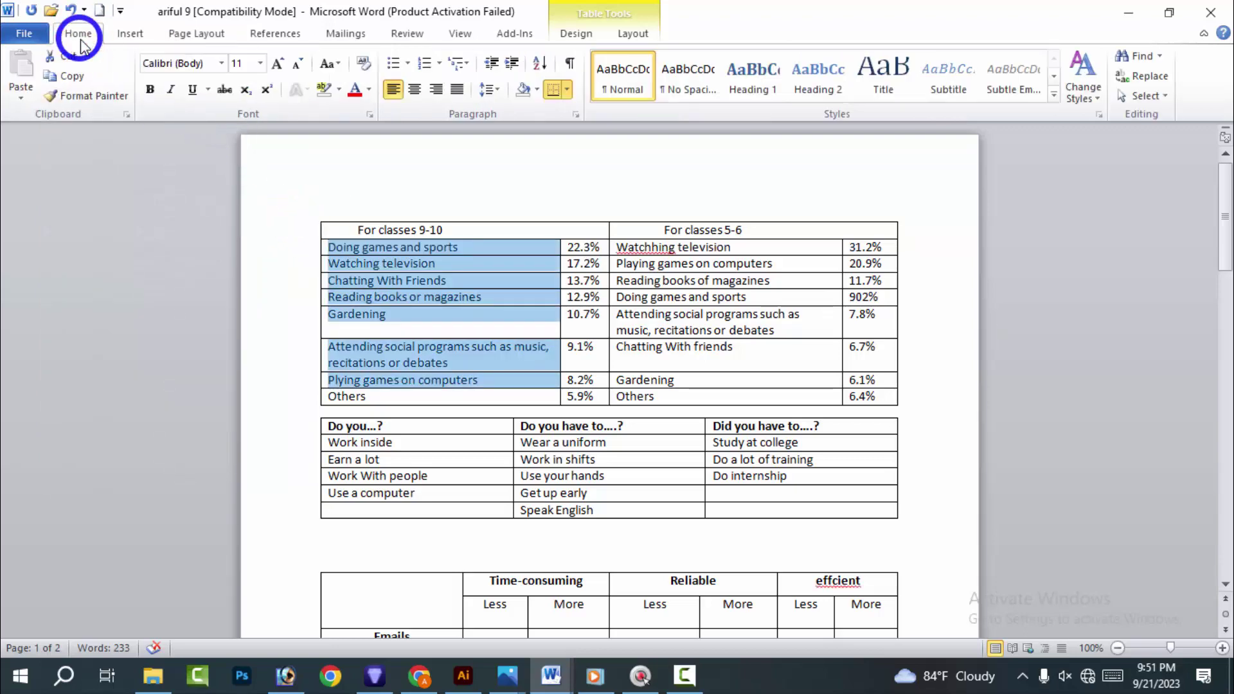
click(537, 90)
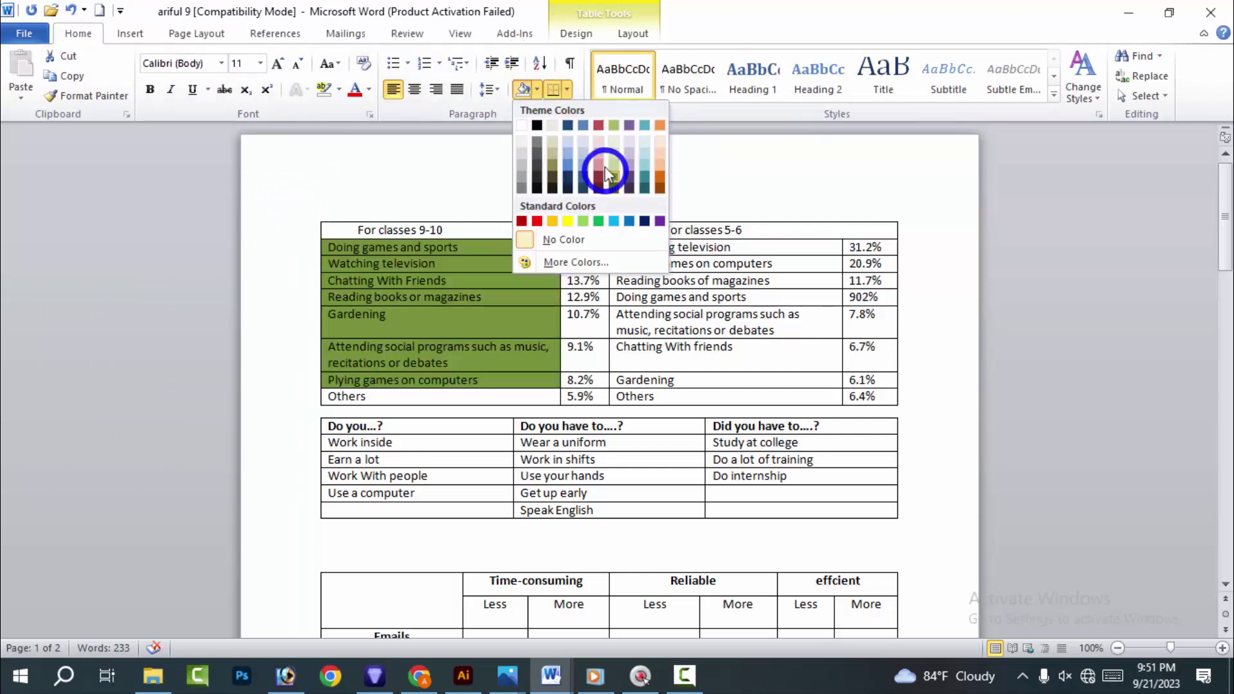
click(369, 90)
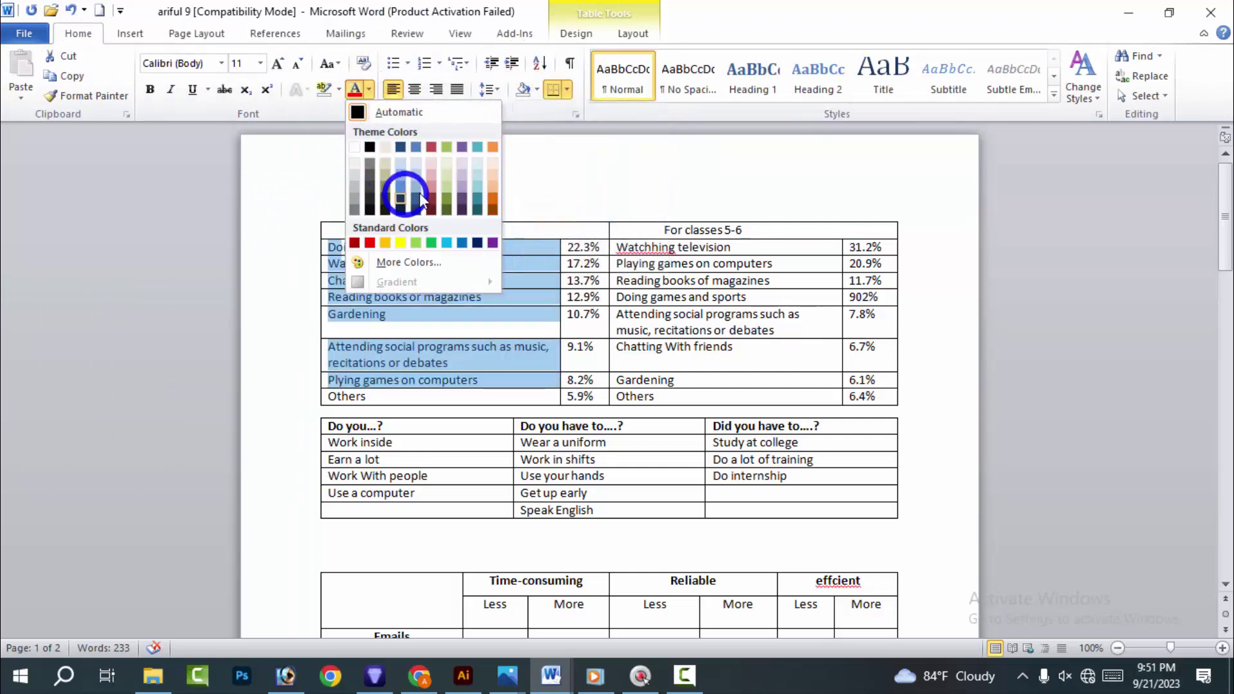
click(327, 88)
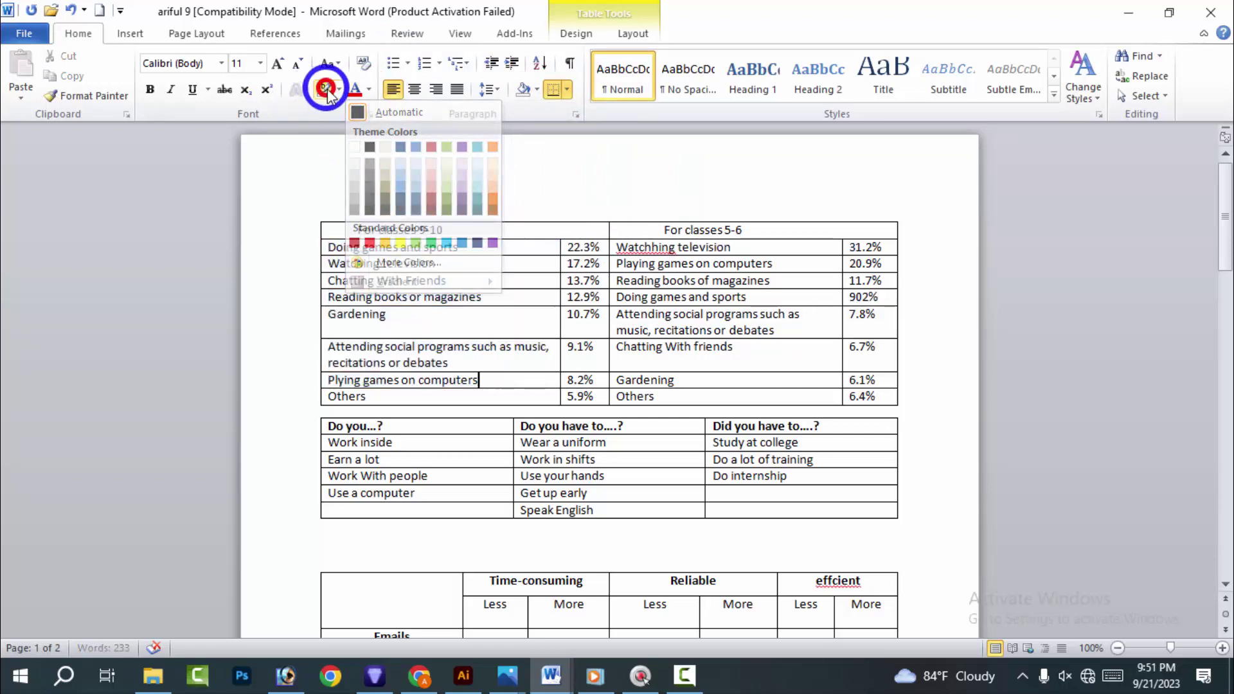
drag(374, 297, 481, 297)
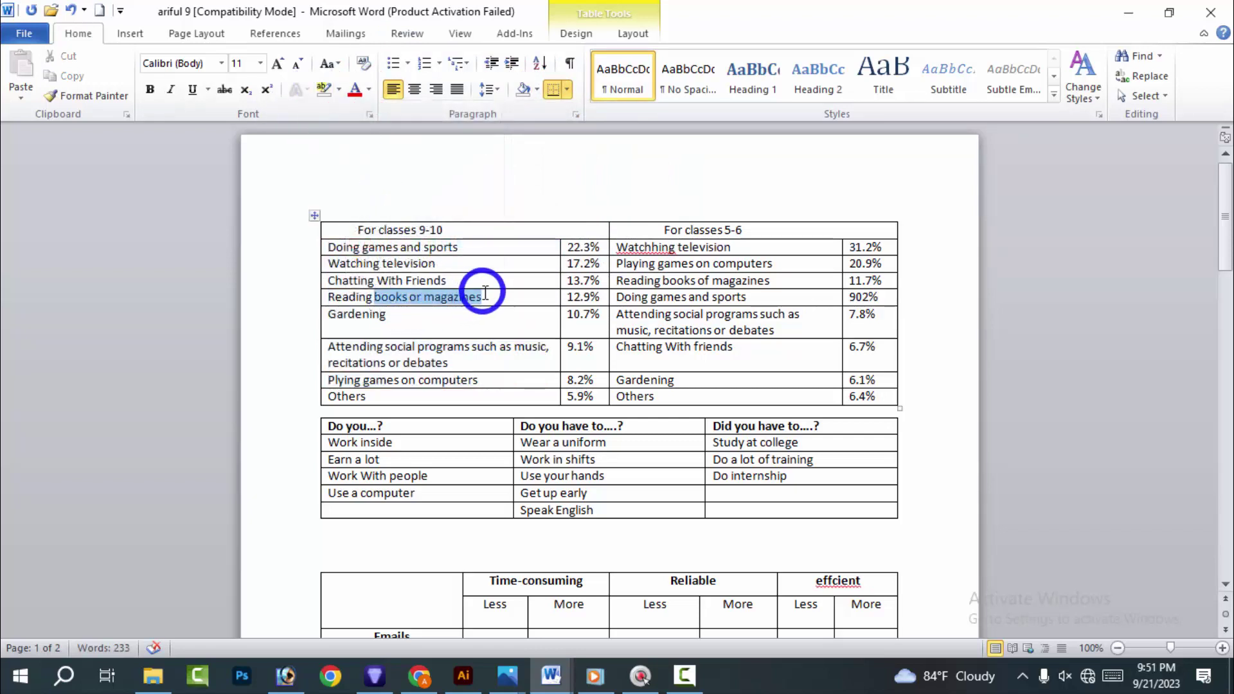
click(323, 100)
click(362, 281)
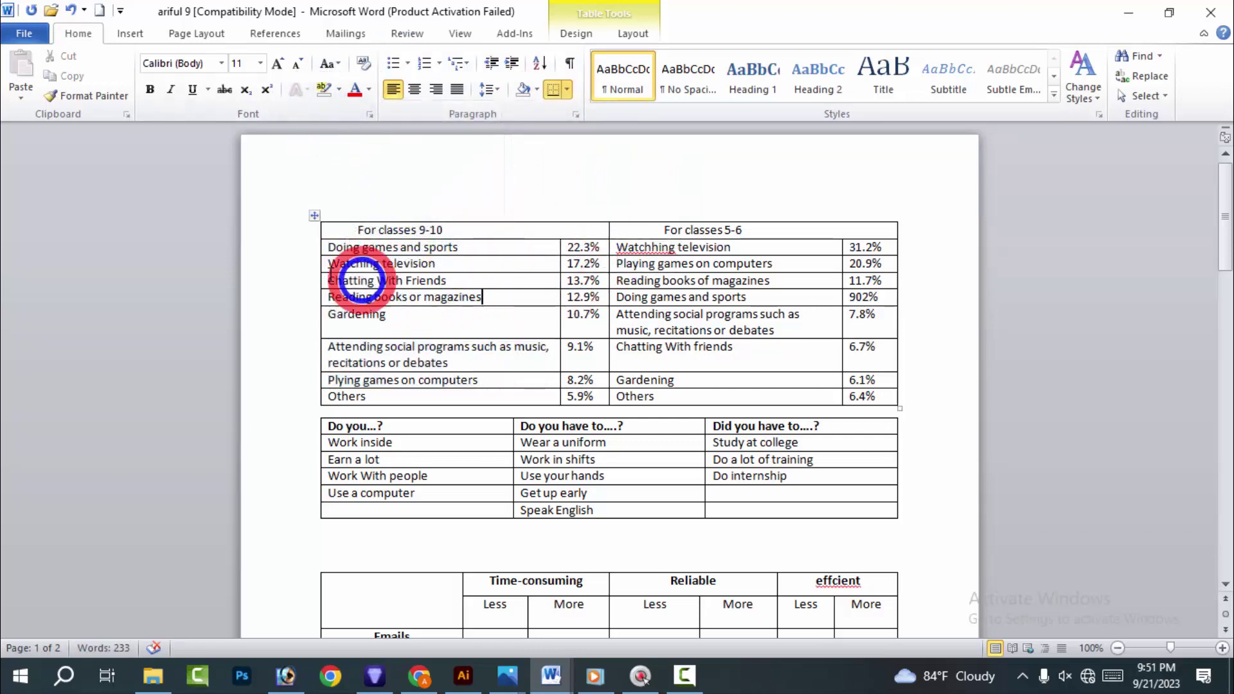
click(199, 33)
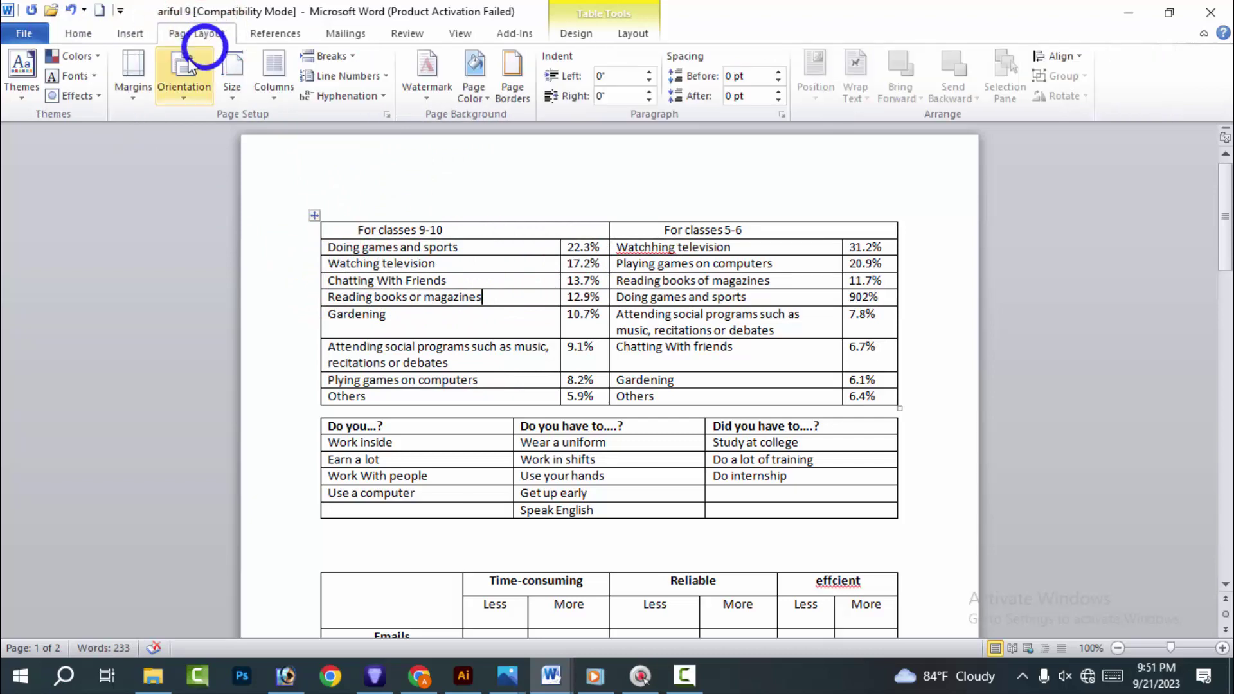
Check the theme Effects list, then select the Emails, Phone converstions and Fto F meetings column
click(69, 100)
click(69, 103)
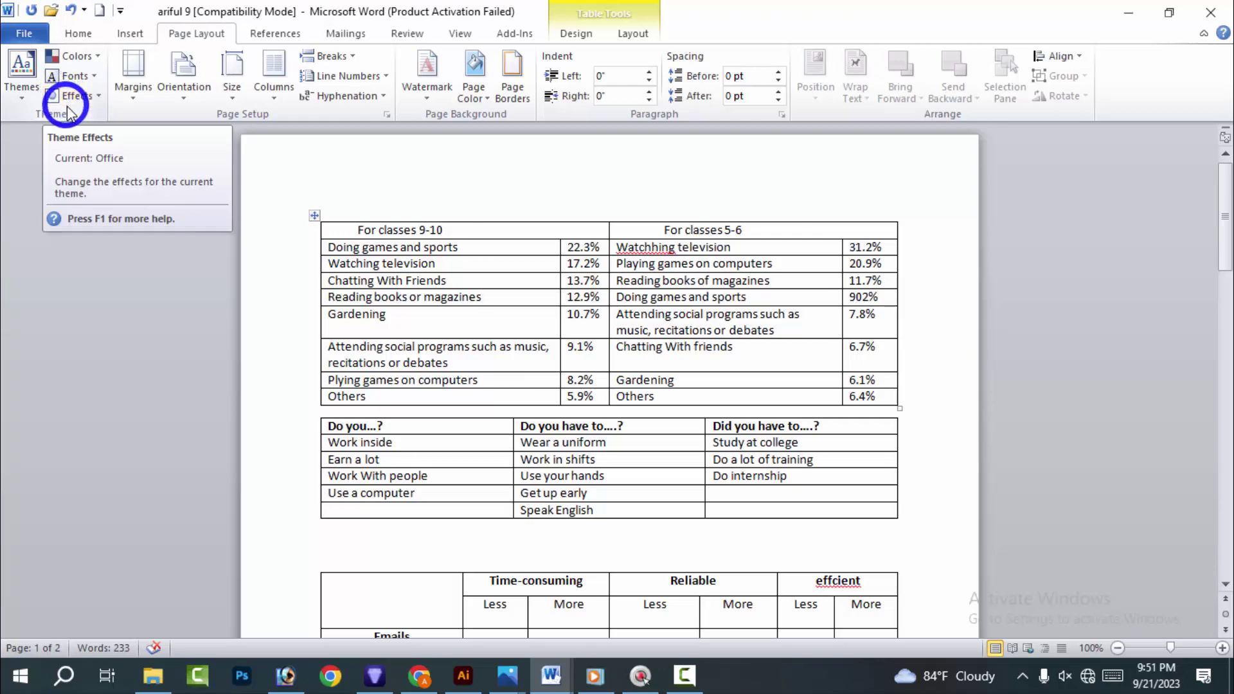
scroll(513, 298, down, 5)
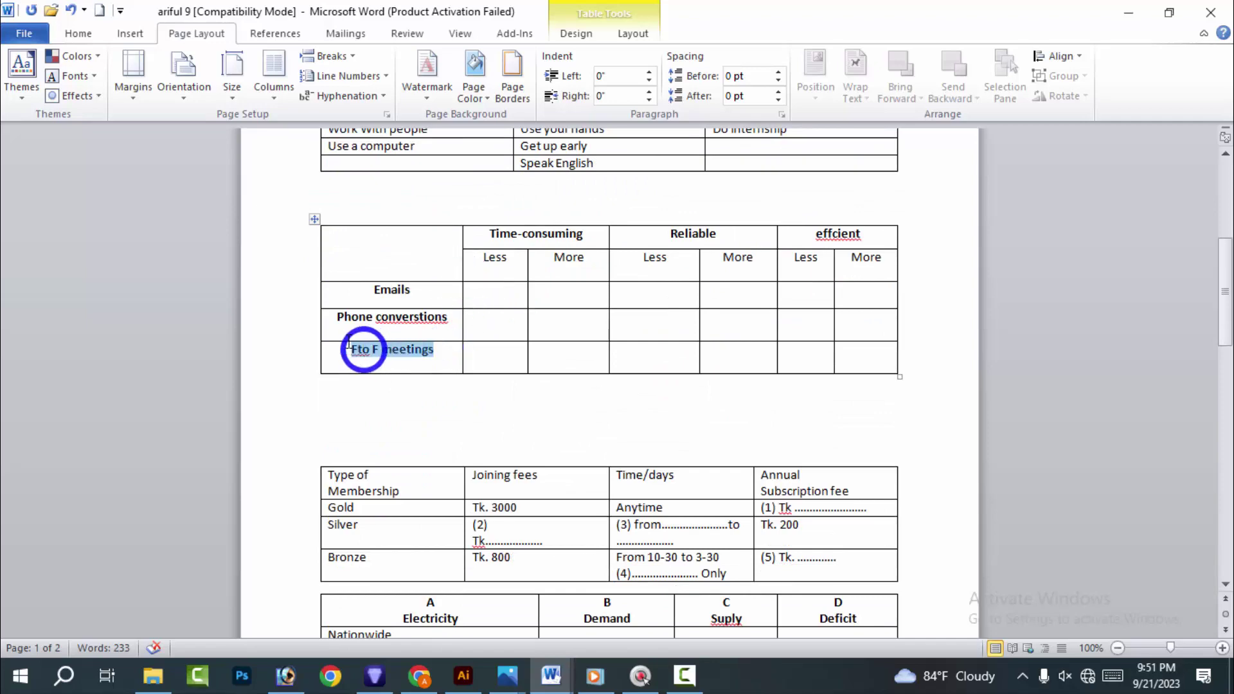
drag(446, 347, 309, 240)
scroll(359, 299, up, 2)
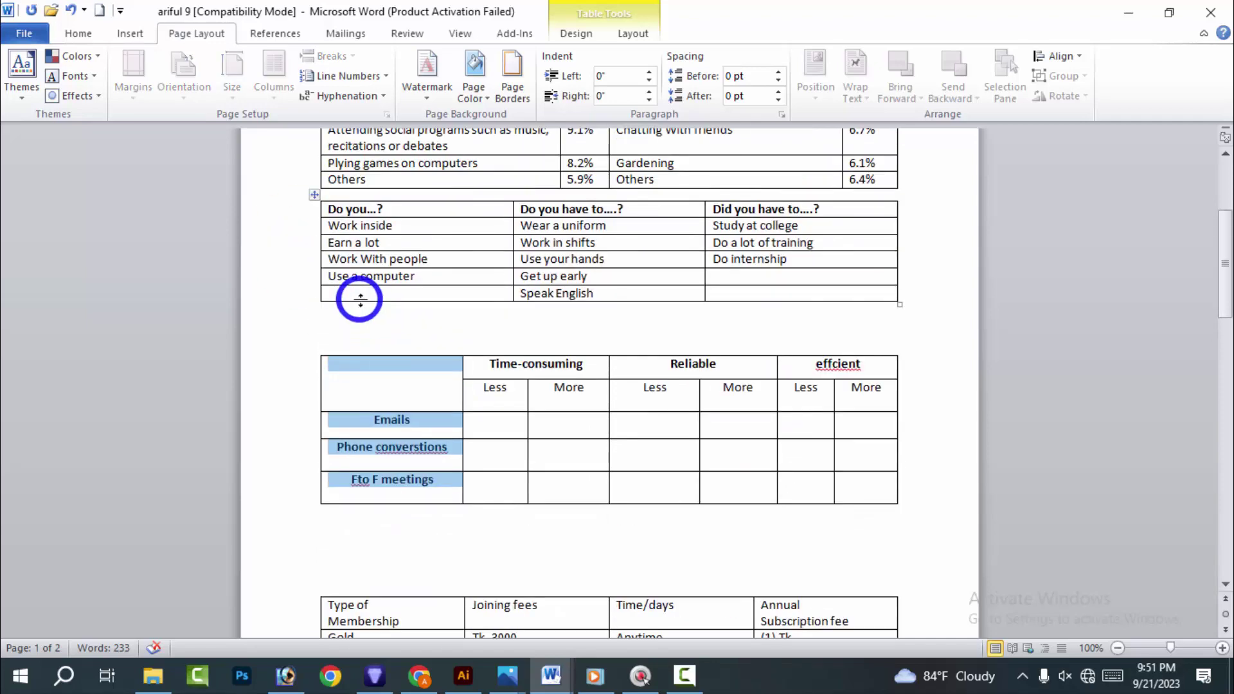